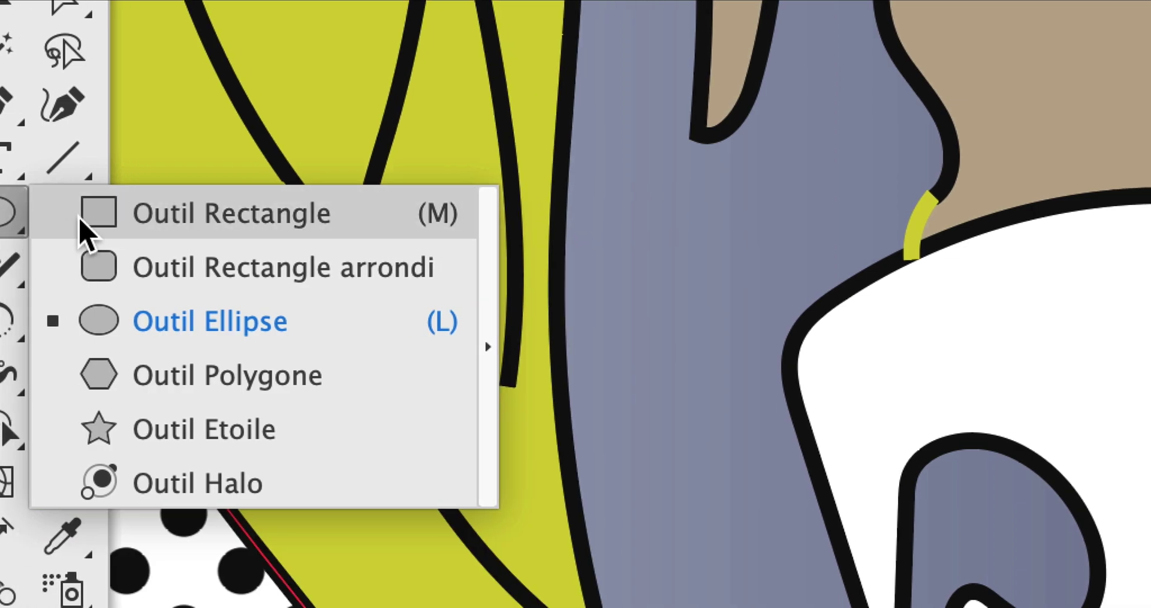
Draw a rectangle covering the wolf's nose and fill it with the teal-blue-green gradient from the Harmonies couleur library.
left_click(120, 215)
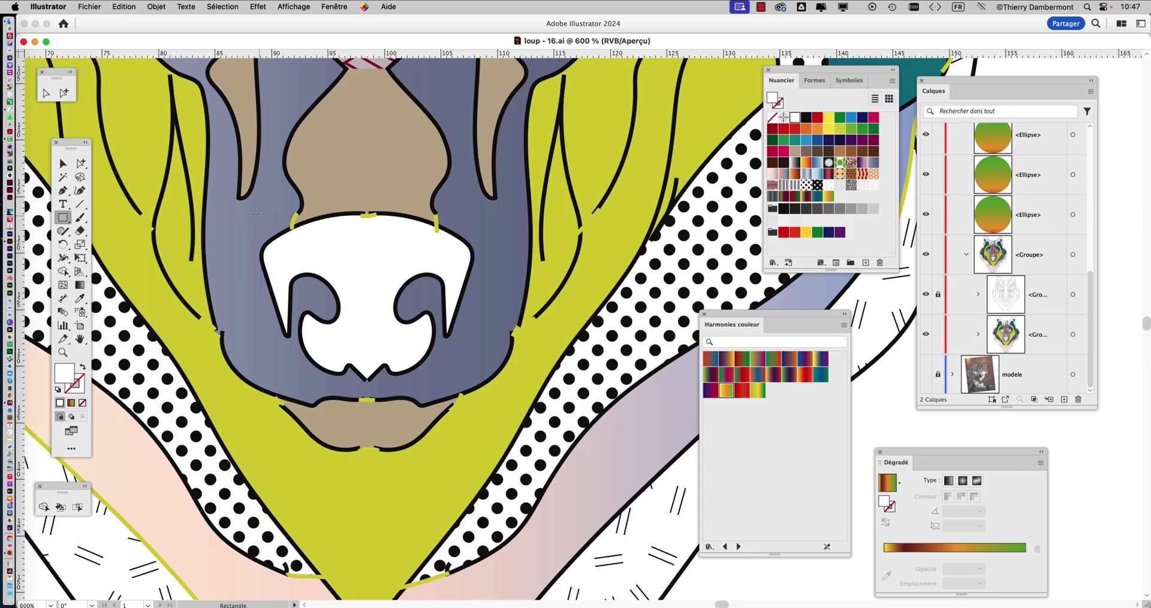
left_click_drag(249, 208, 492, 390)
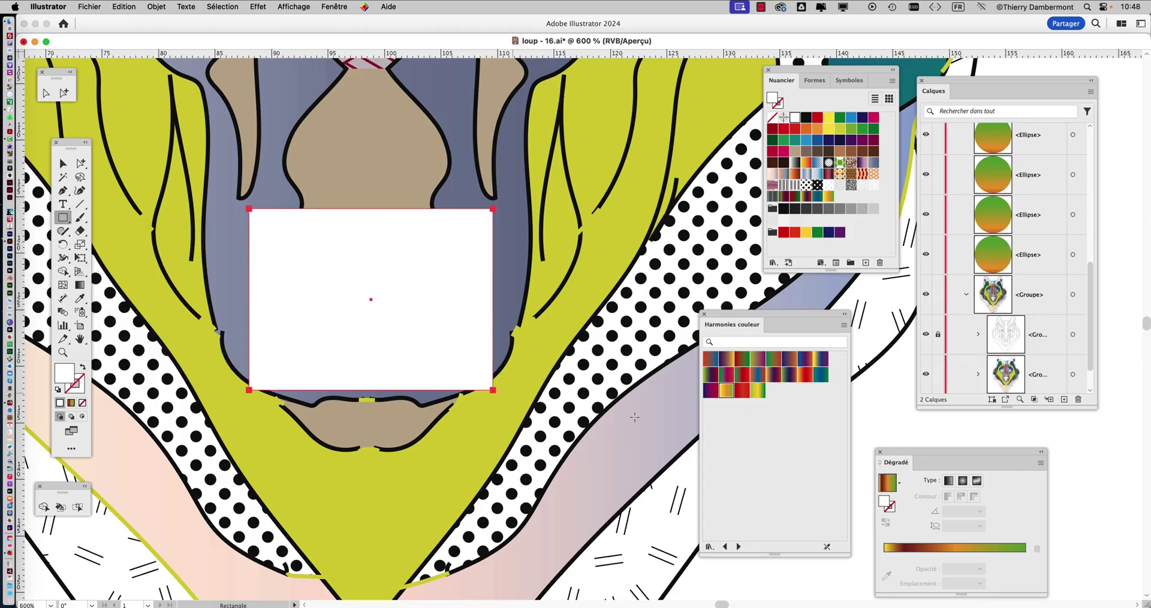
left_click(788, 376)
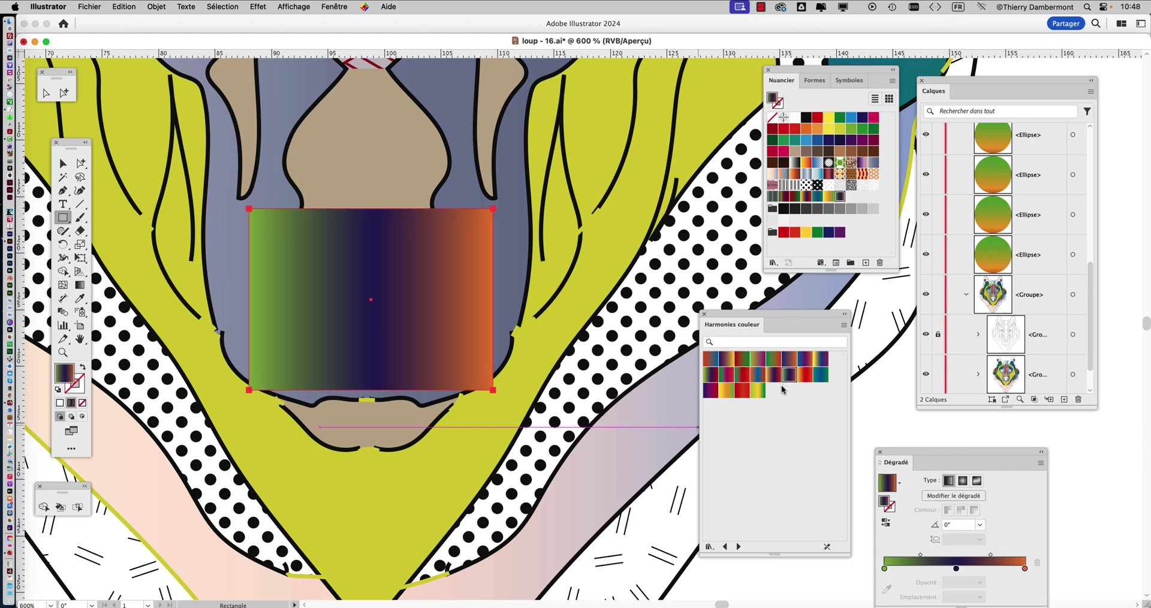
left_click(725, 546)
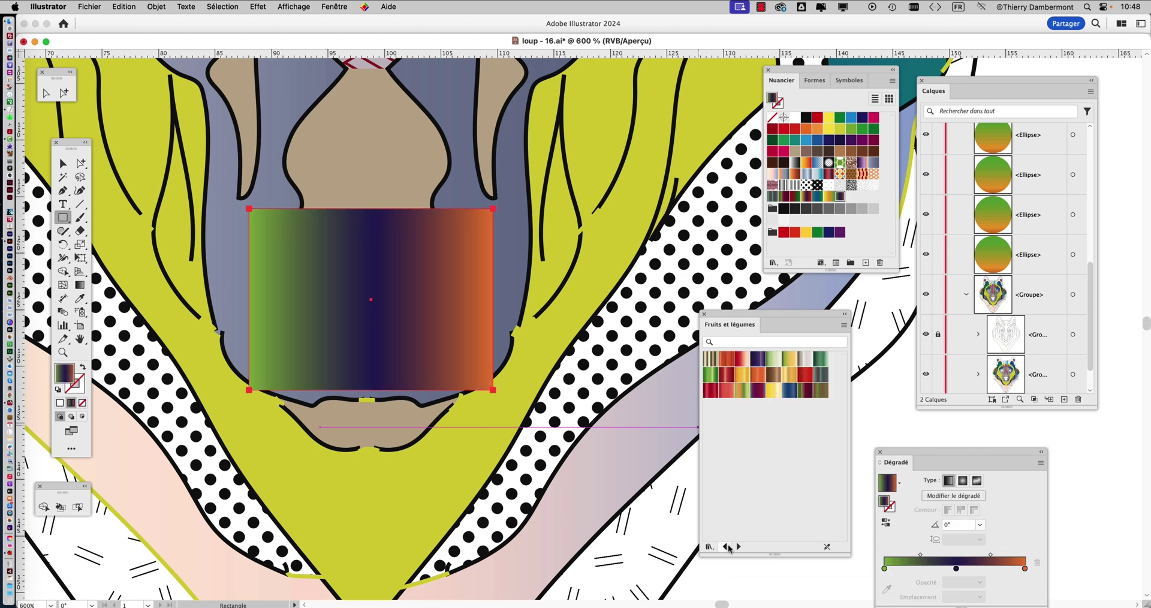
left_click(727, 547)
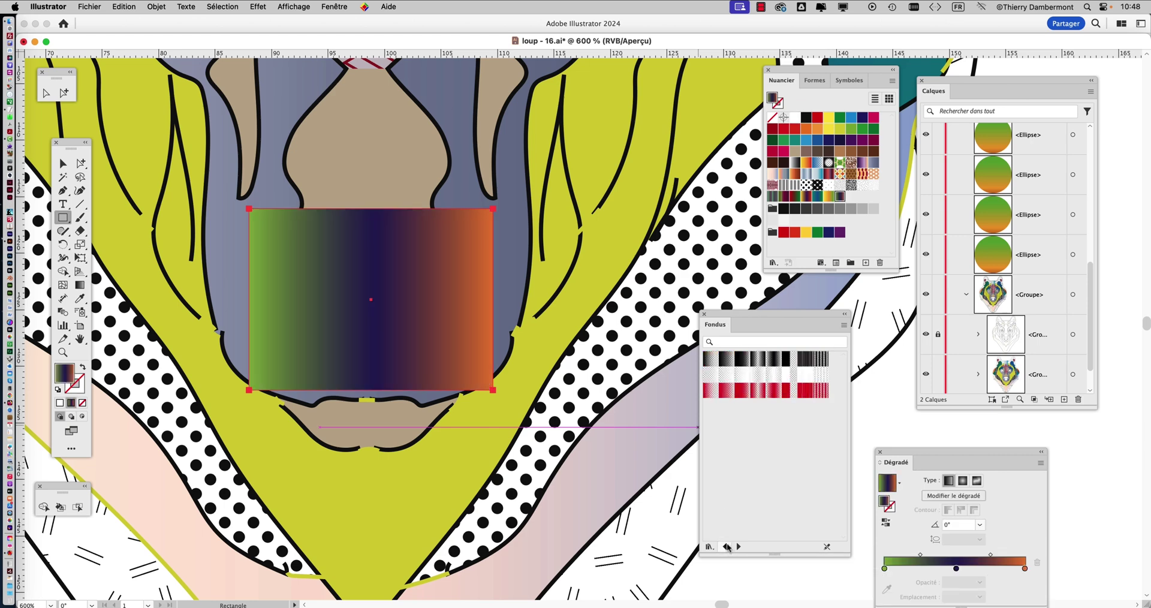
left_click(739, 546)
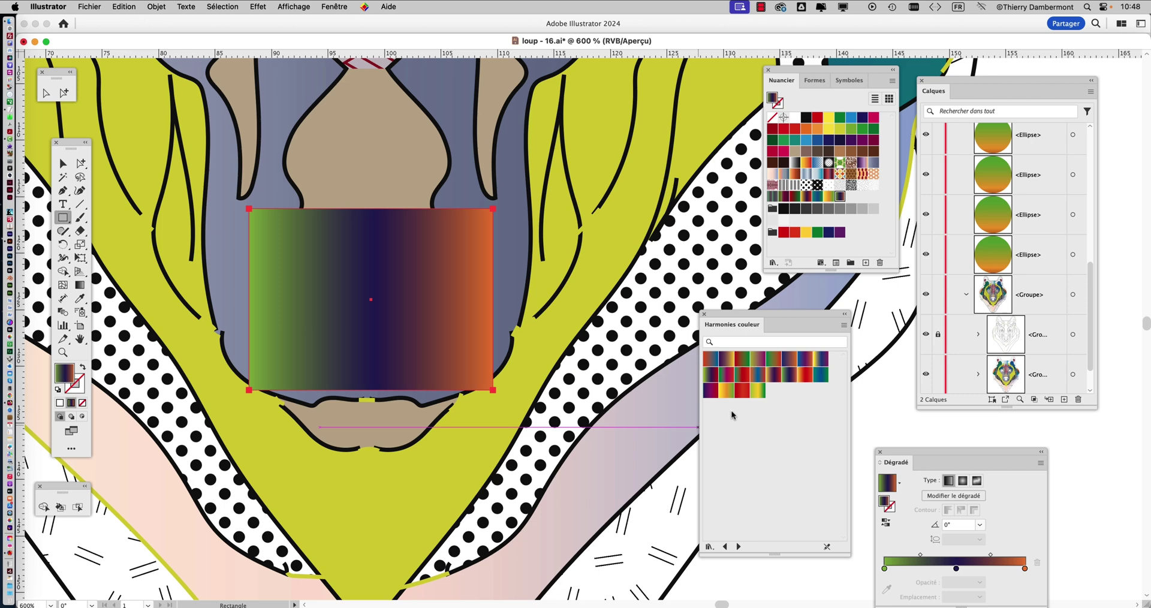
left_click(818, 379)
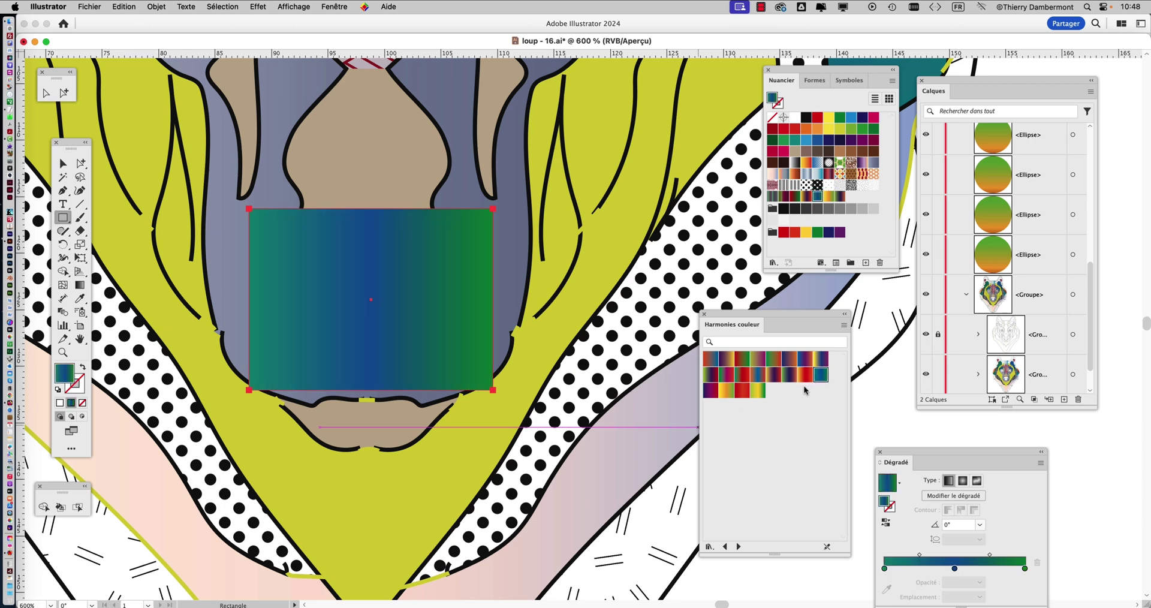
Send the nose rectangle to the back of the layer and fill it with the yellow-purple-red gradient from Harmonies couleur.
left_click(155, 6)
mouse_move(180, 36)
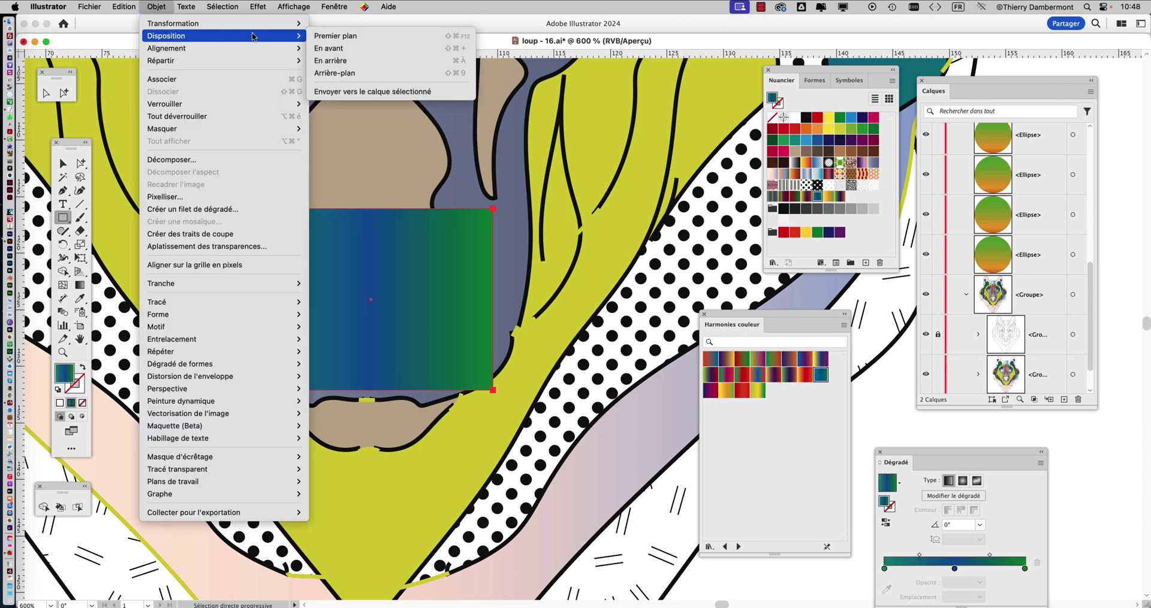
left_click(363, 73)
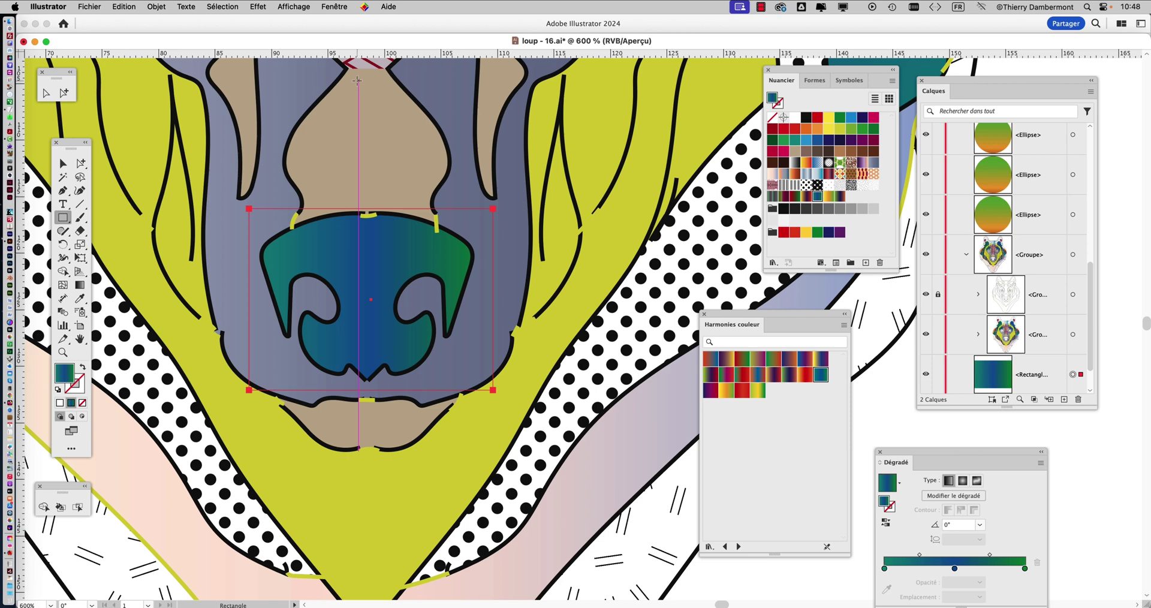
left_click(775, 378)
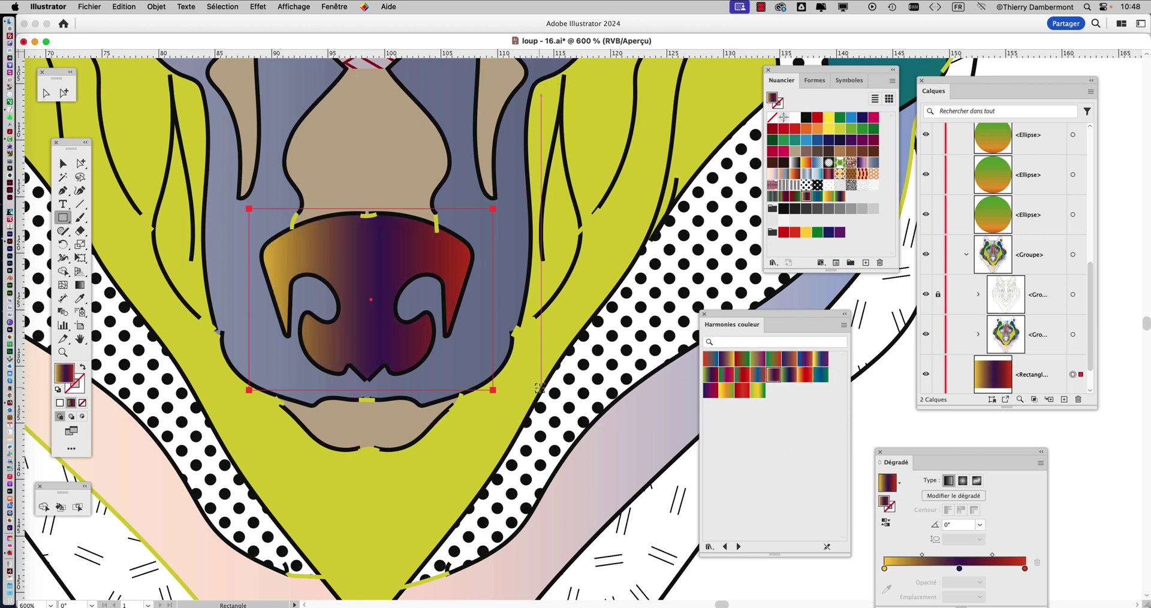
Detach the Shaper tool group as a floating palette and activate its Pencil tool (Outil Crayon).
scroll(541, 388, "down", 1)
left_click_drag(374, 227, 394, 331)
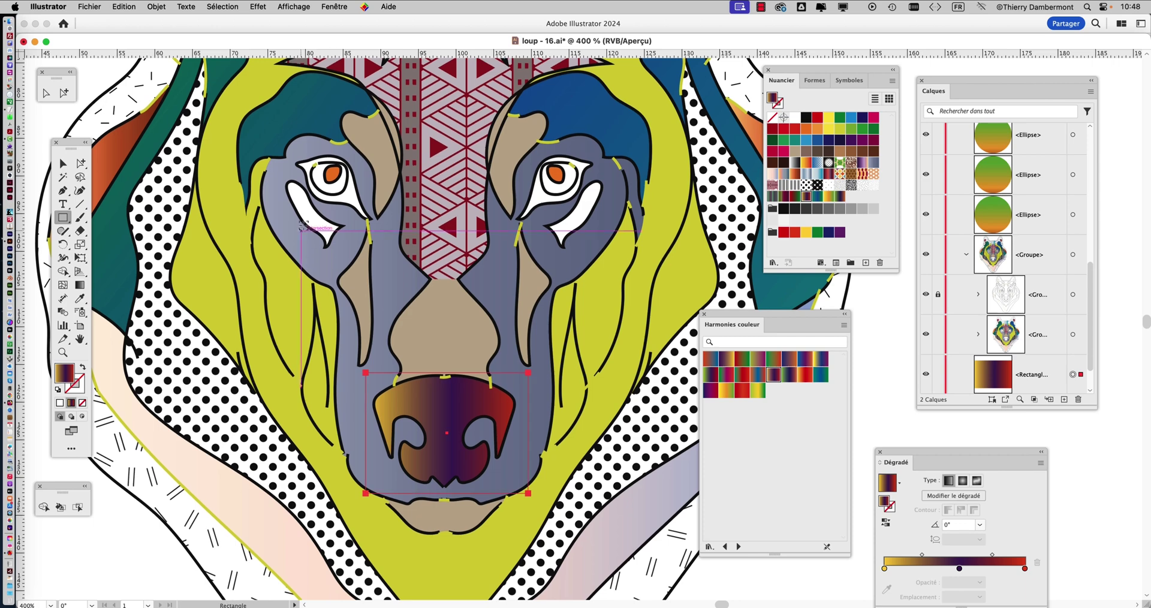
scroll(303, 225, "up", 2)
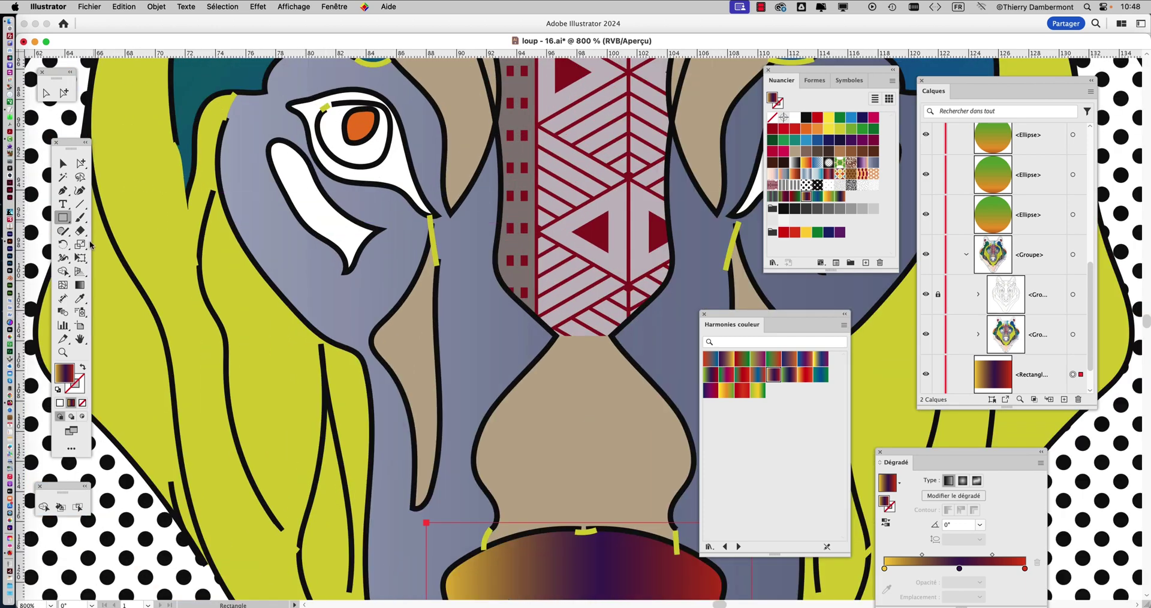
left_click(64, 231)
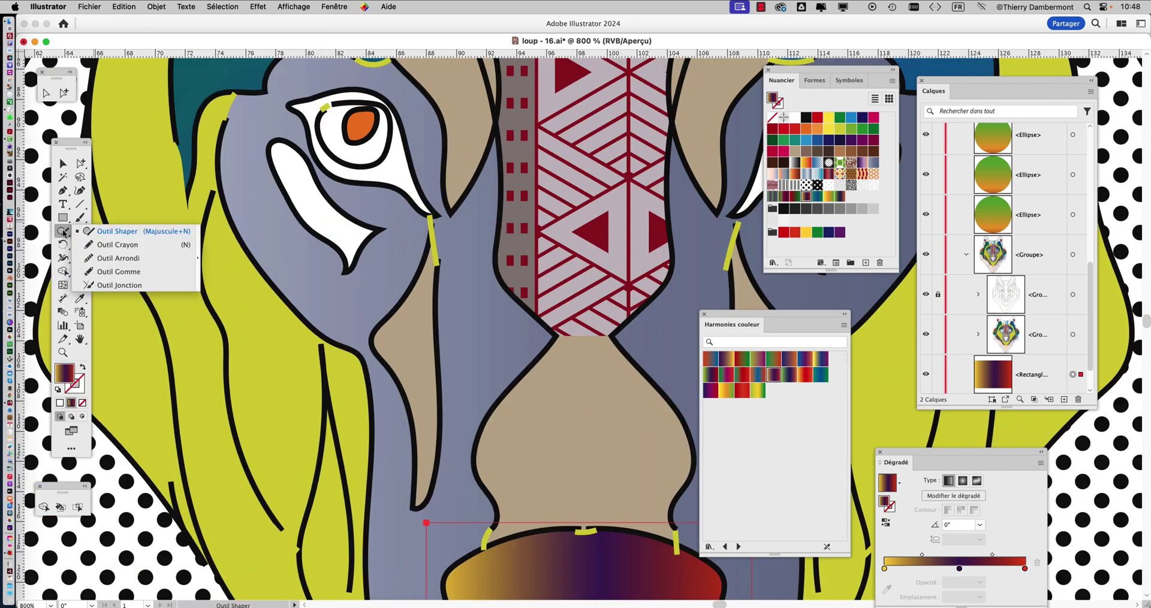
left_click(198, 255)
left_click_drag(99, 240, 187, 135)
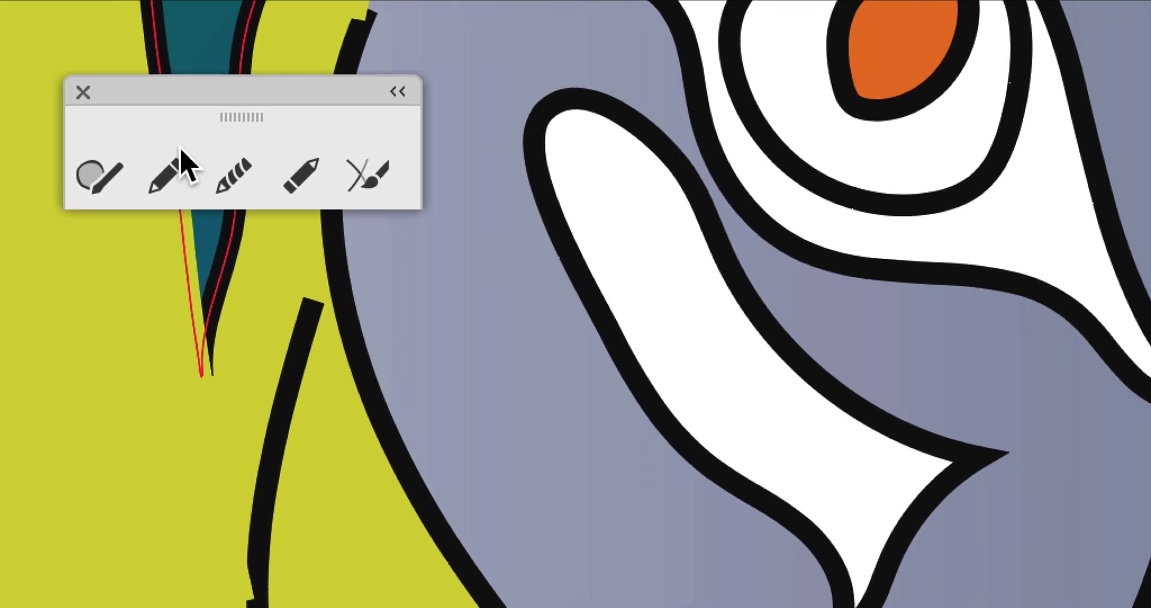
left_click(157, 223)
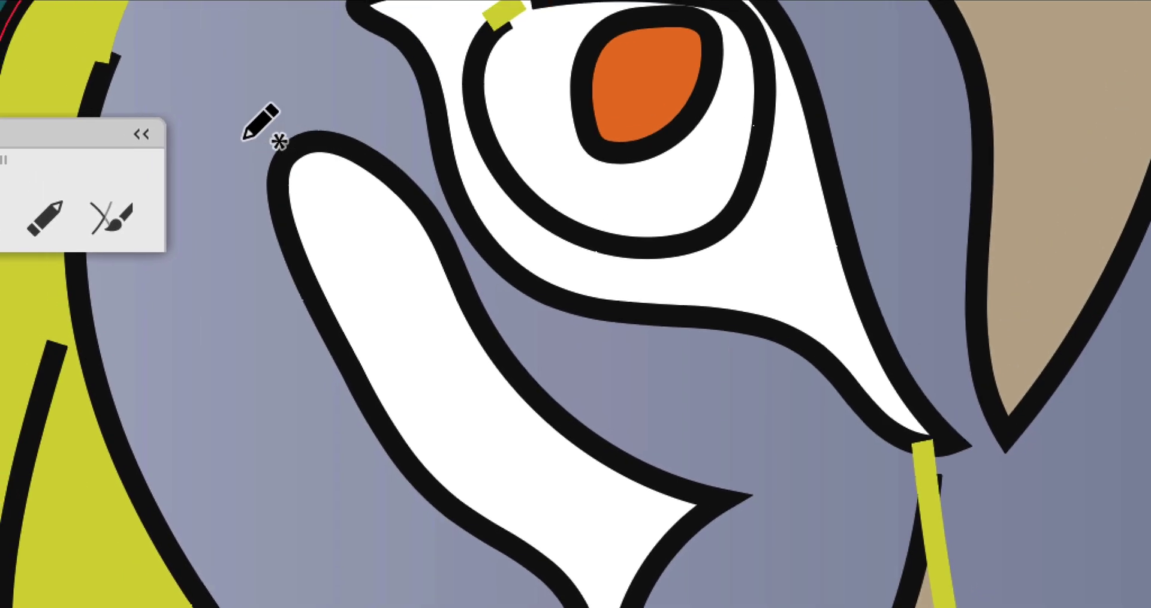
Draw a closed freehand outline loosely around the white marking beneath the wolf's left-hand eye and fill it with yellow.
mouse_move(242, 139)
left_mouse_down()
mouse_move(307, 418)
mouse_move(499, 607)
mouse_move(642, 607)
left_mouse_up()
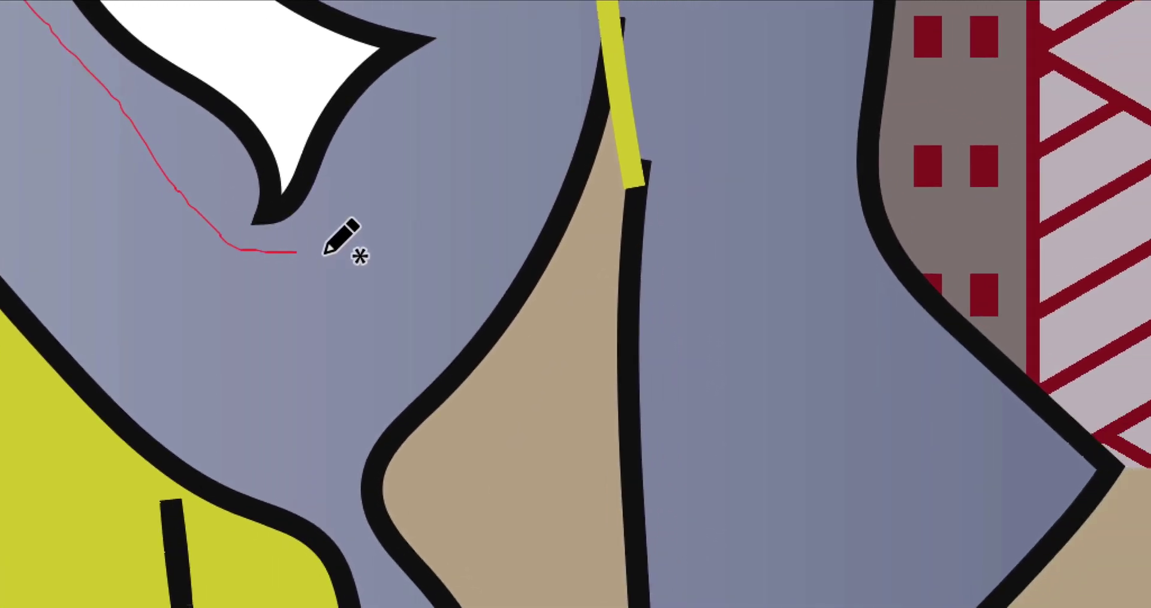
mouse_move(324, 253)
left_mouse_down()
mouse_move(487, 63)
mouse_move(382, 0)
mouse_move(194, 0)
left_mouse_up()
mouse_move(298, 174)
left_mouse_down()
mouse_move(252, 124)
mouse_move(217, 52)
mouse_move(101, 0)
mouse_move(50, 0)
left_mouse_up()
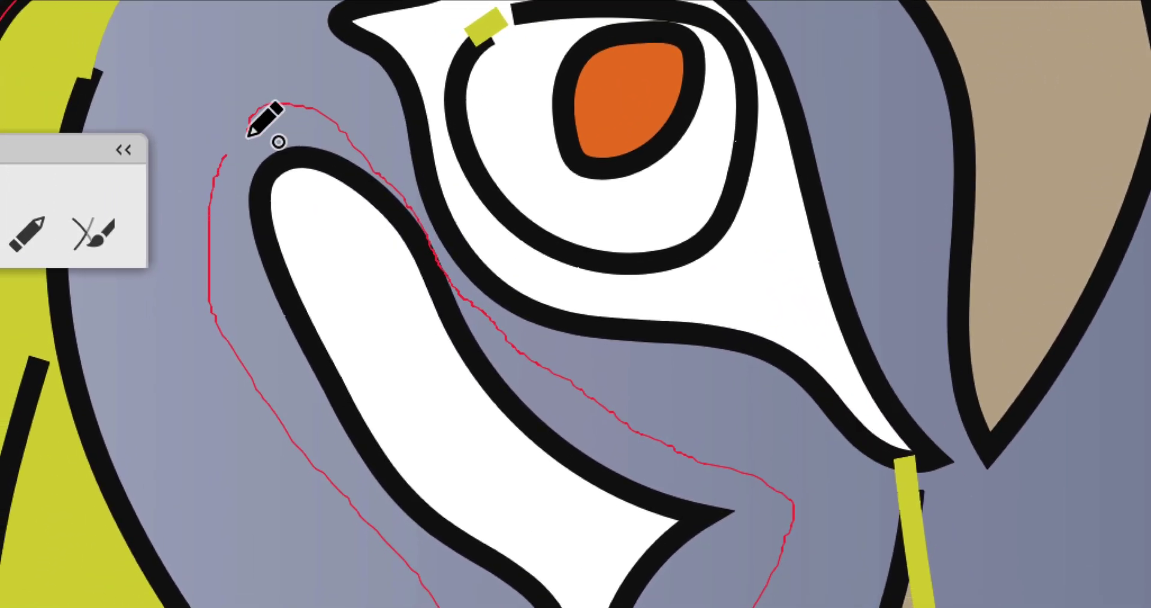
left_click_drag(248, 135, 249, 129)
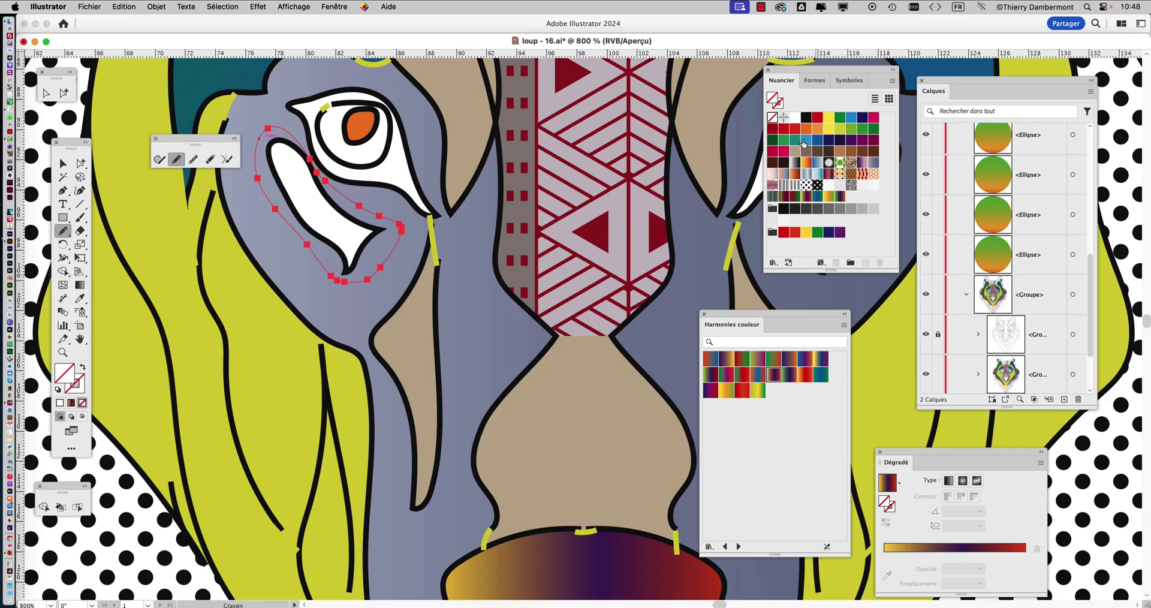
left_click(803, 143)
left_click(829, 130)
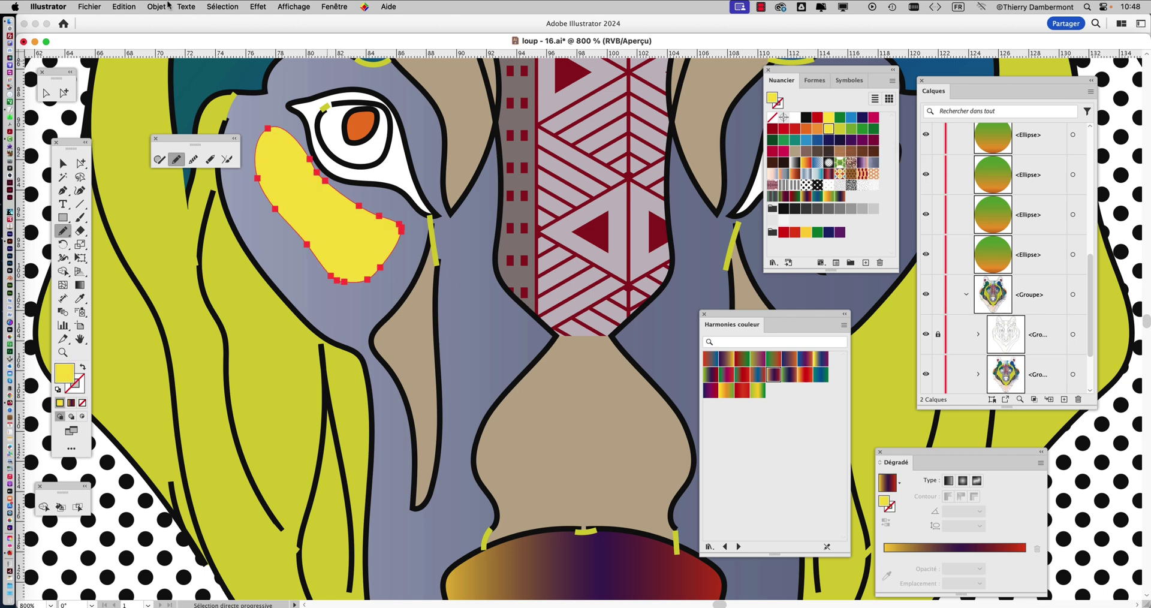
Send the yellow shape beneath the left-hand eye to the back of the layer (Arrière-plan).
left_click(167, 6)
mouse_move(183, 38)
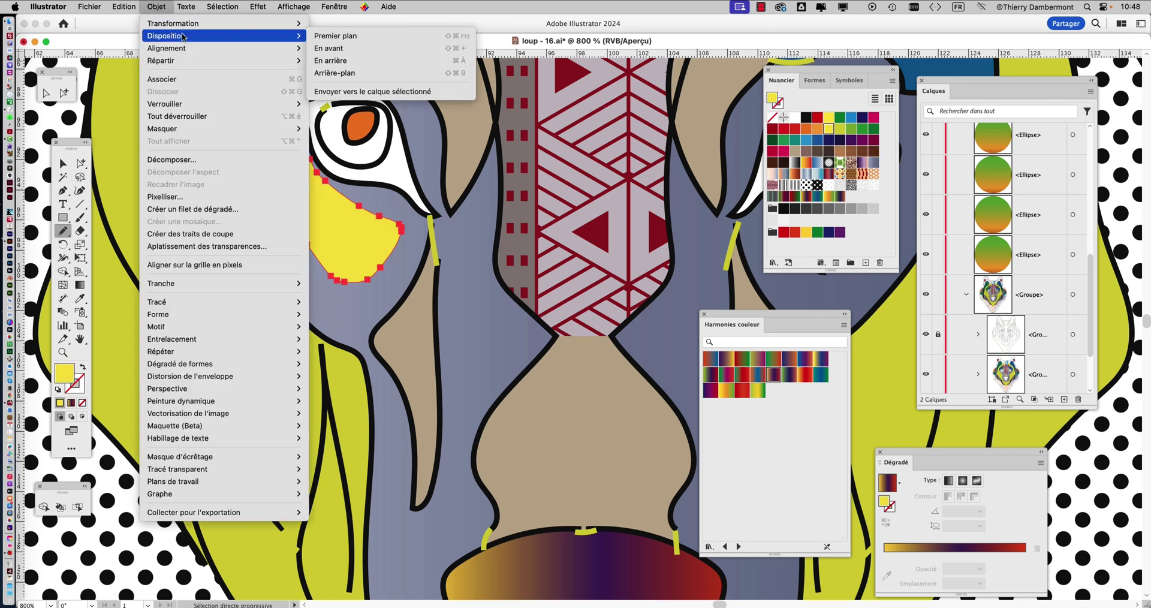
left_click(379, 73)
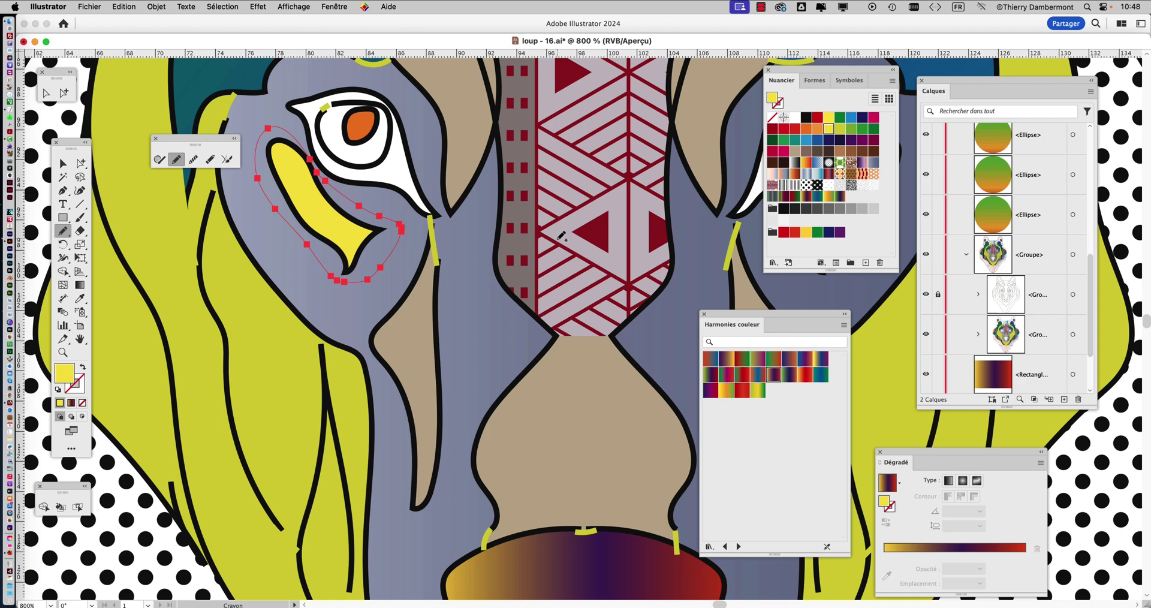
Draw a closed freehand outline loosely around the white marking beneath the right-hand eye and fill it with the same yellow.
left_click_drag(619, 260, 285, 311)
scroll(505, 282, "up", 1)
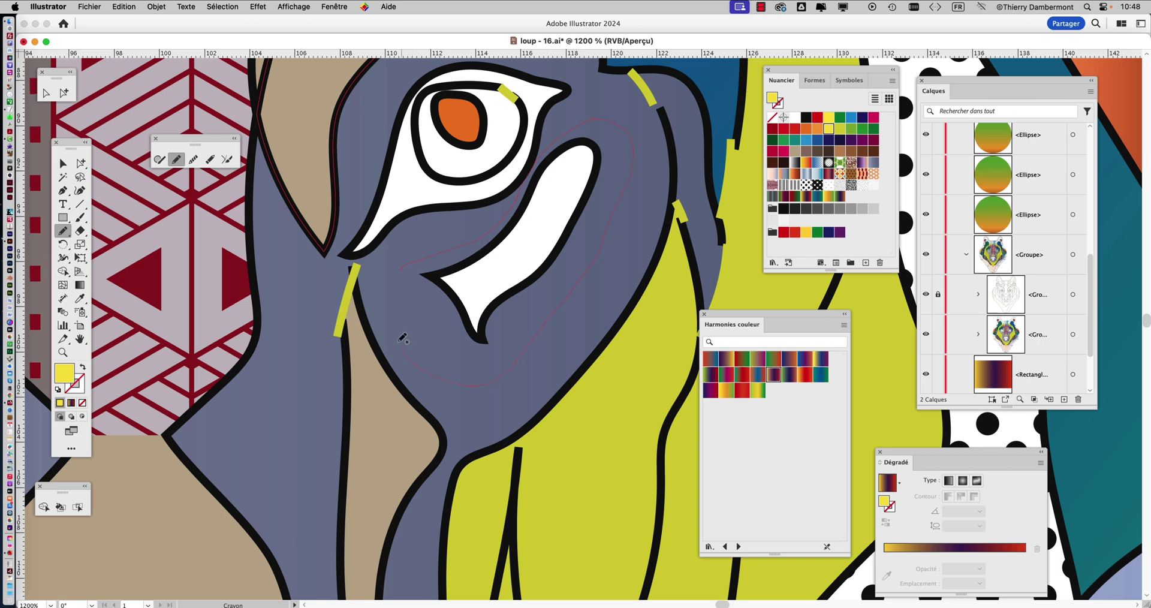
left_click_drag(402, 338, 394, 298)
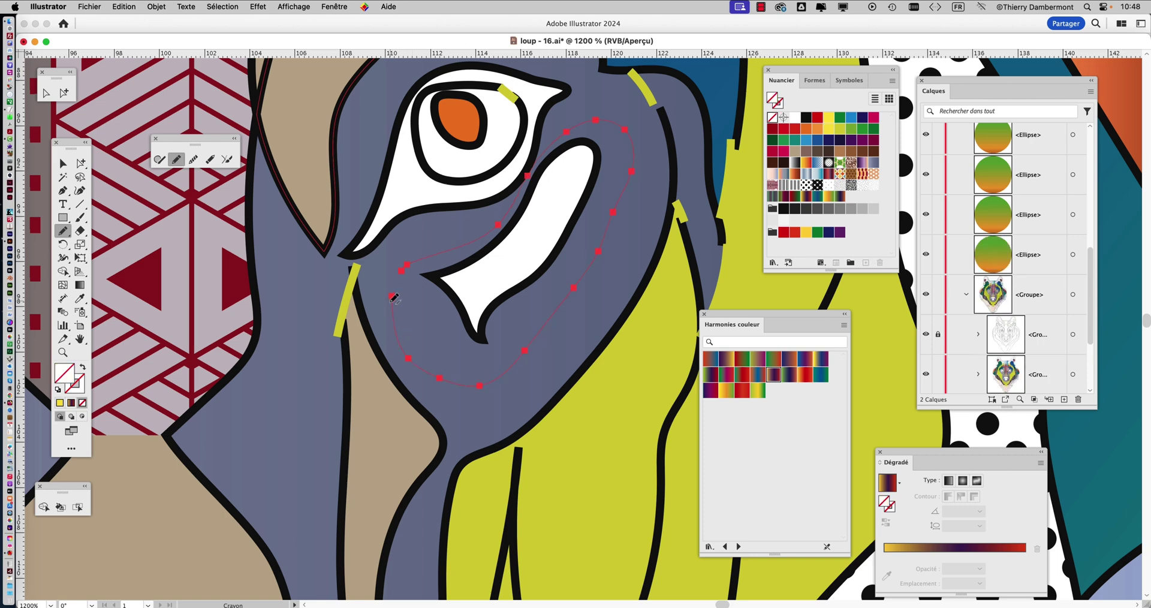
left_click(833, 133)
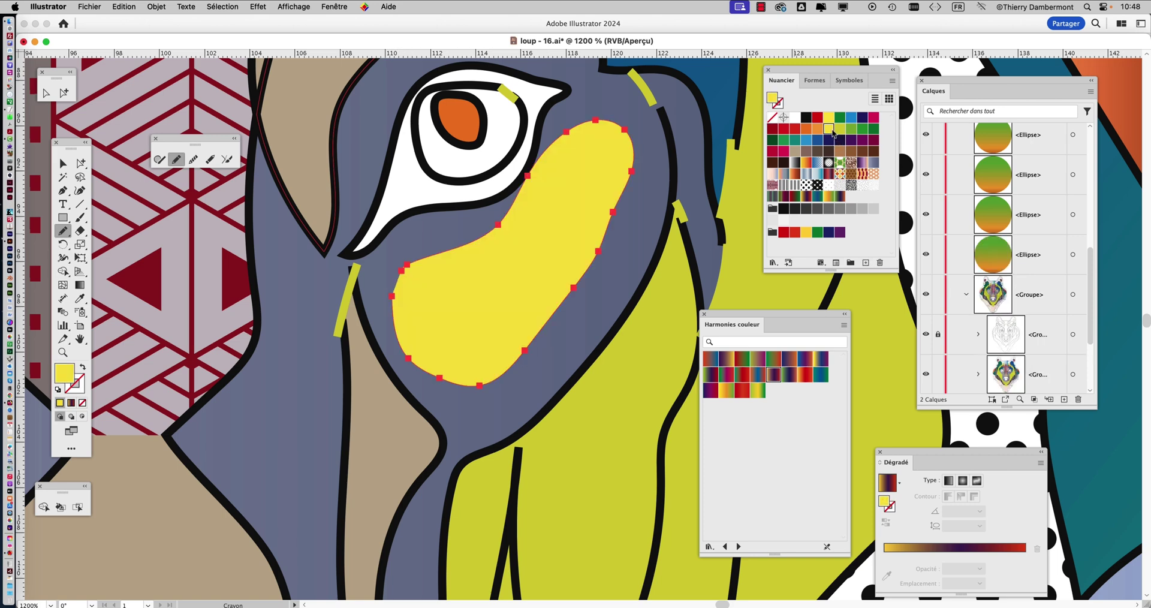
Send the yellow shape beneath the right-hand eye to the back of the layer (Arrière-plan).
left_click(161, 8)
mouse_move(177, 38)
left_click(336, 73)
Activate the Selection tool, then enlarge the layer list and collapse the wolf group in it.
scroll(449, 279, "down", 4)
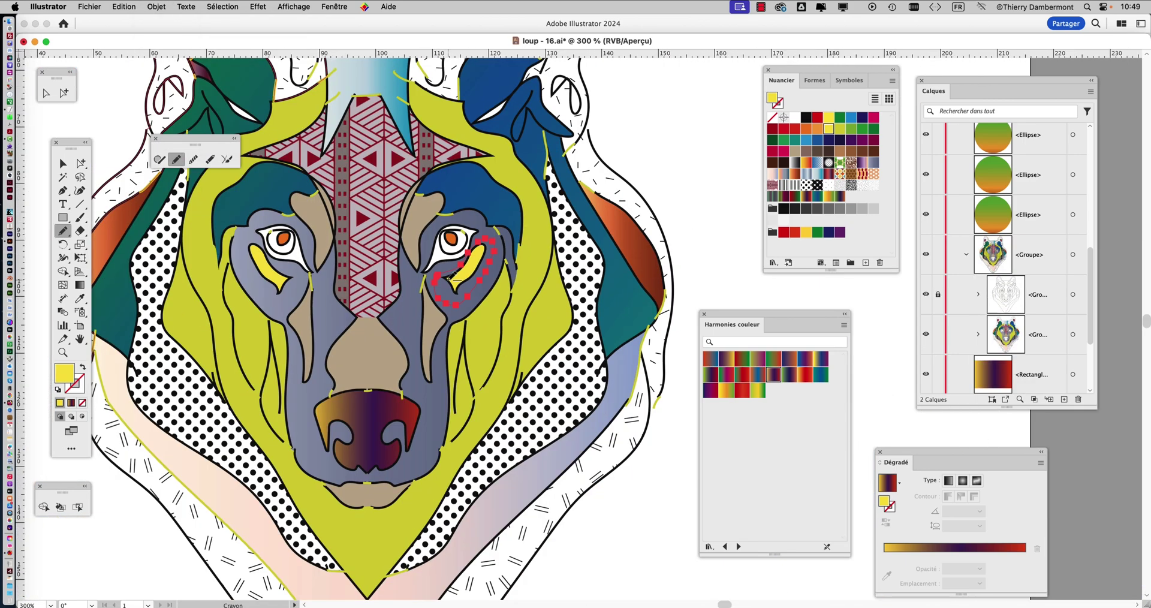
scroll(454, 277, "down", 2)
left_click_drag(498, 263, 570, 215)
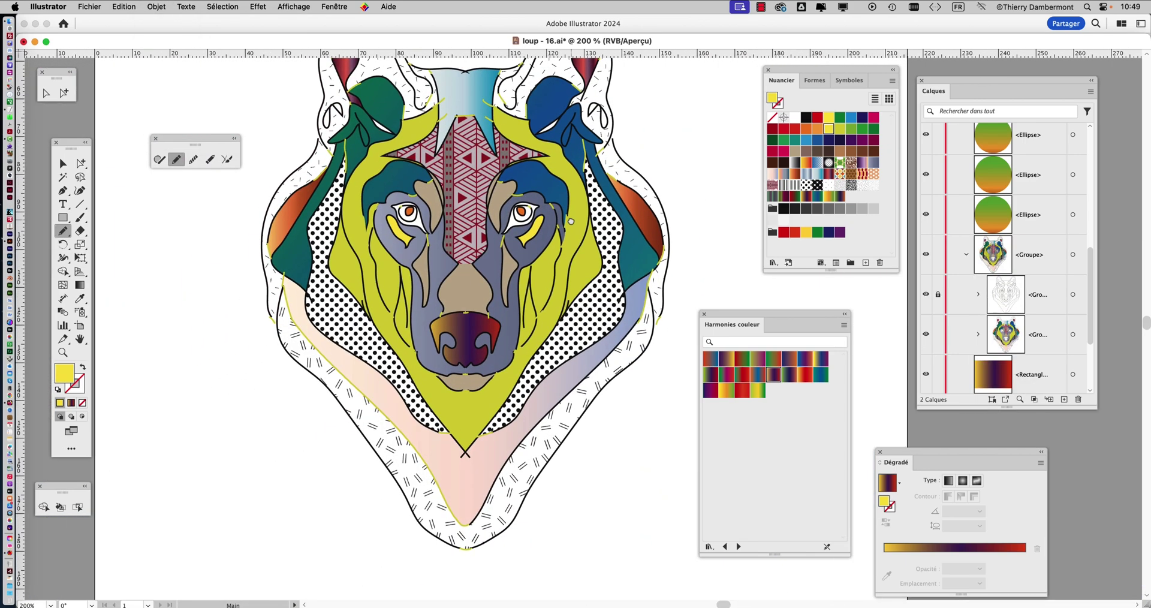
left_click(63, 163)
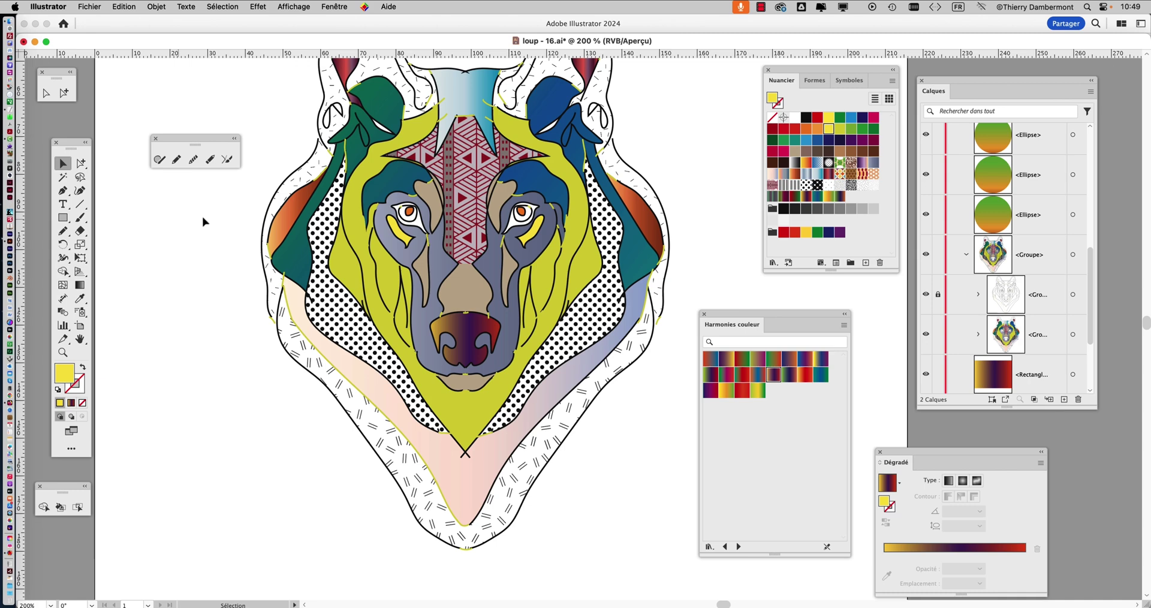
left_click_drag(1093, 409, 1119, 537)
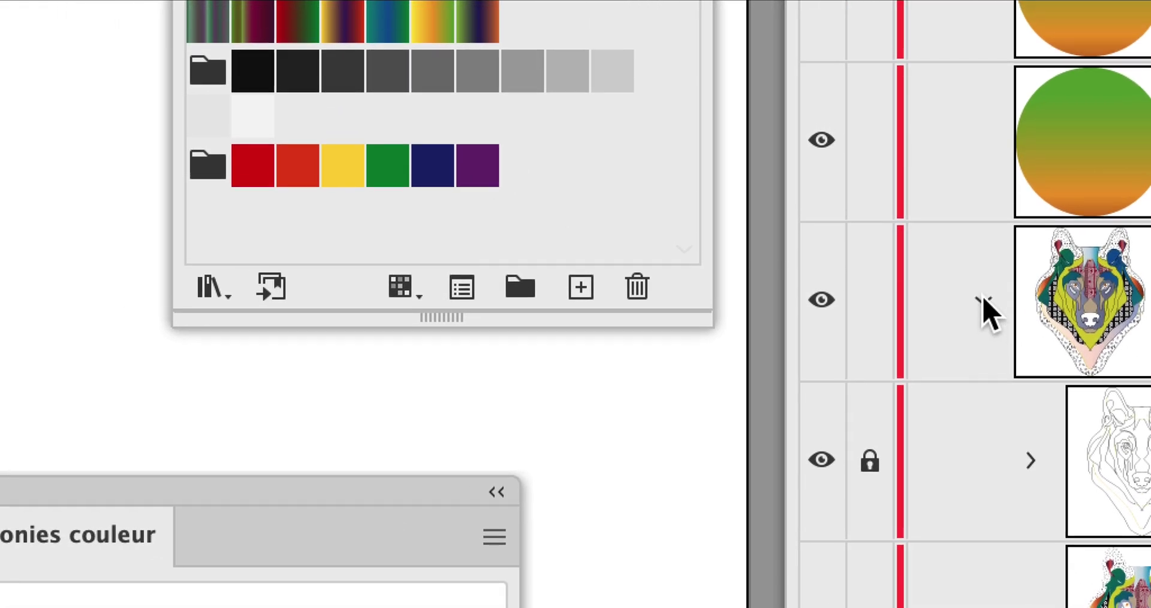
left_click(981, 299)
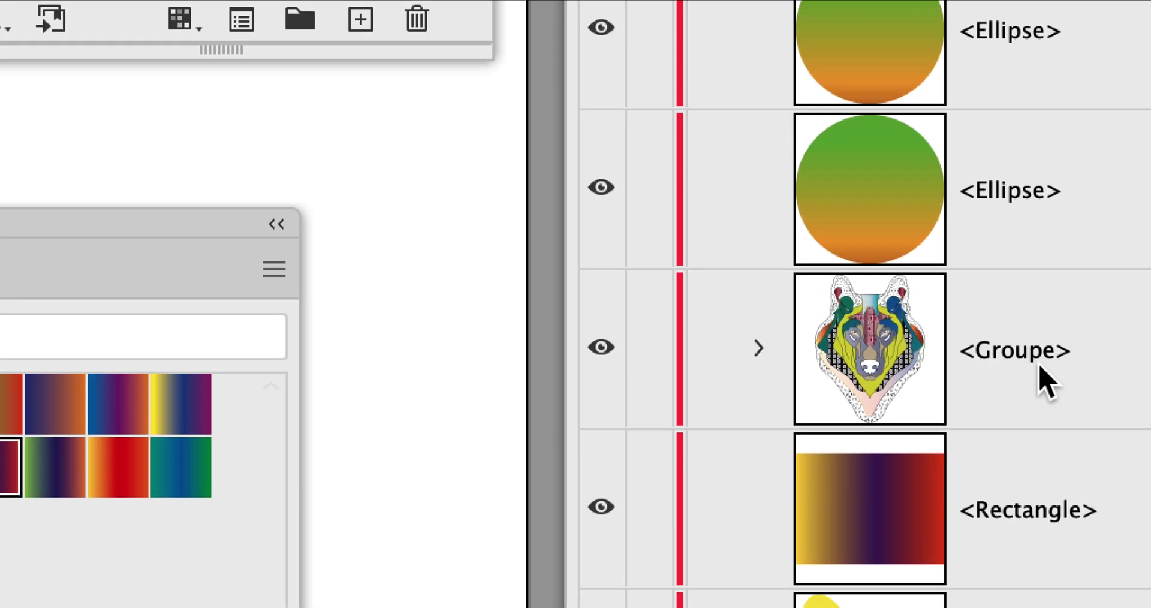
Try to group the wolf group, the gradient rectangle and the two yellow paths by highlighting only their layer rows.
left_click(1044, 384)
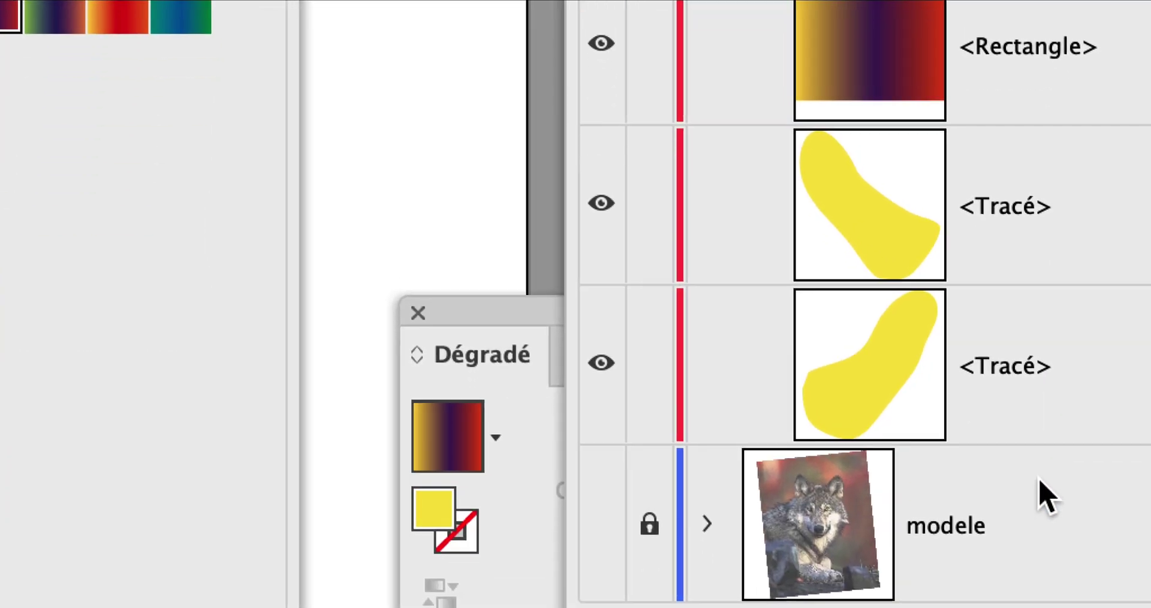
left_click(1056, 419, "shift")
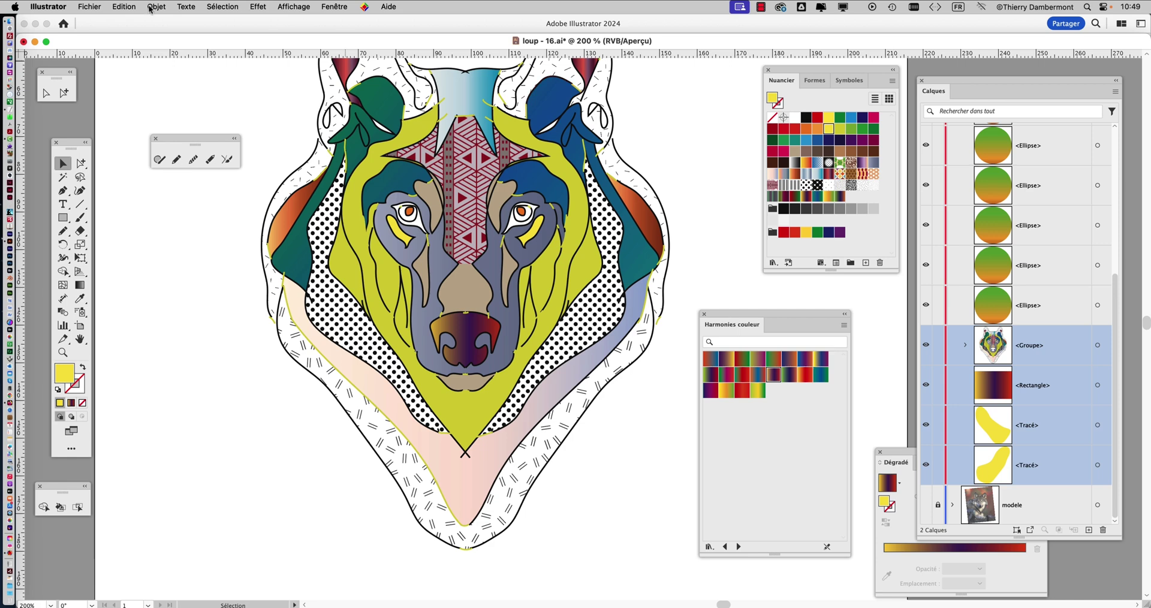
left_click(150, 8)
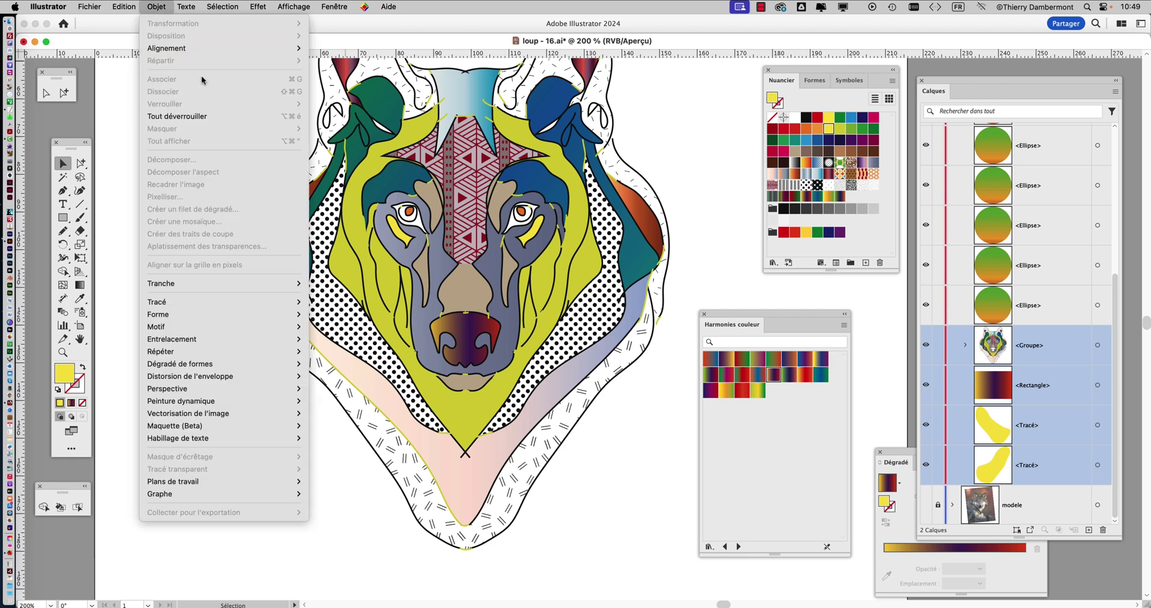
left_click(160, 4)
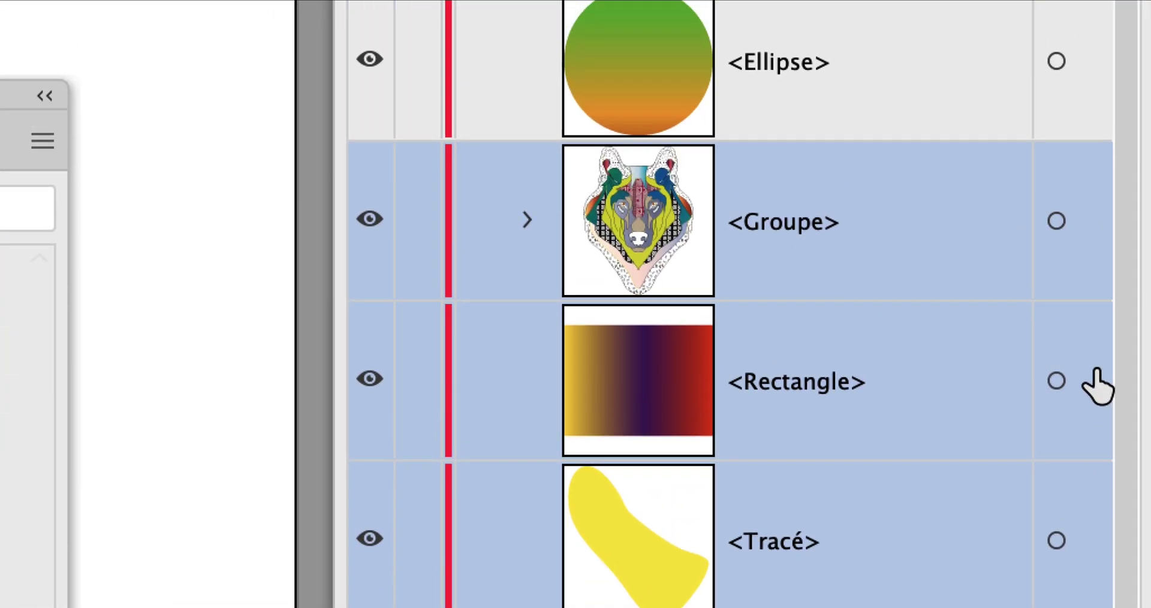
Target the wolf group, the gradient rectangle and both yellow paths so that all four objects are selected on the artboard.
left_click(1087, 332)
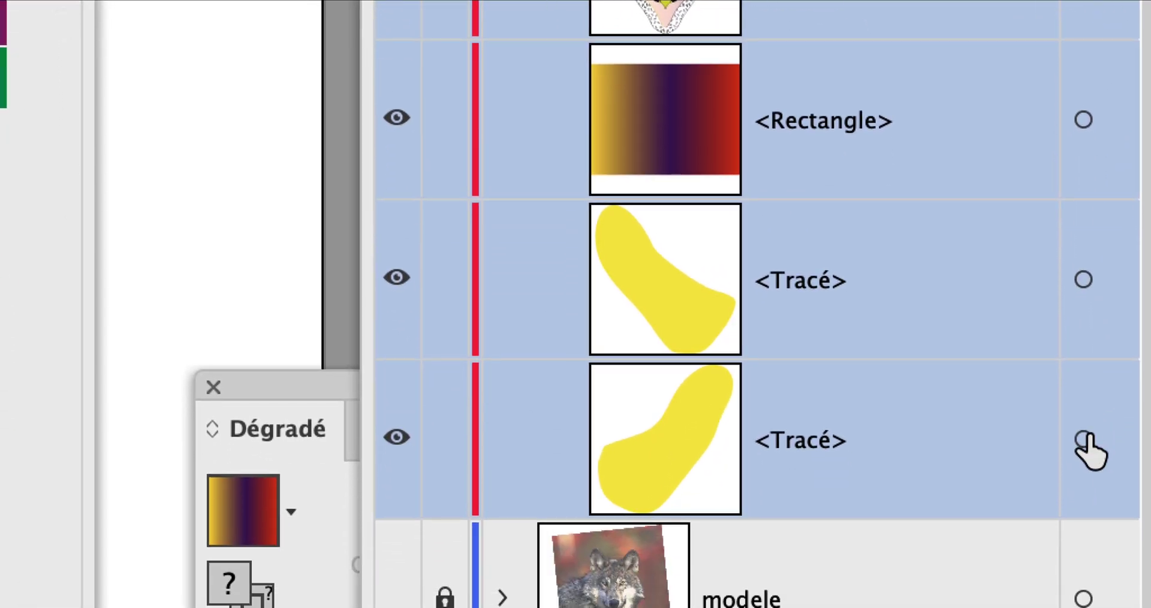
left_click(1085, 440, "shift")
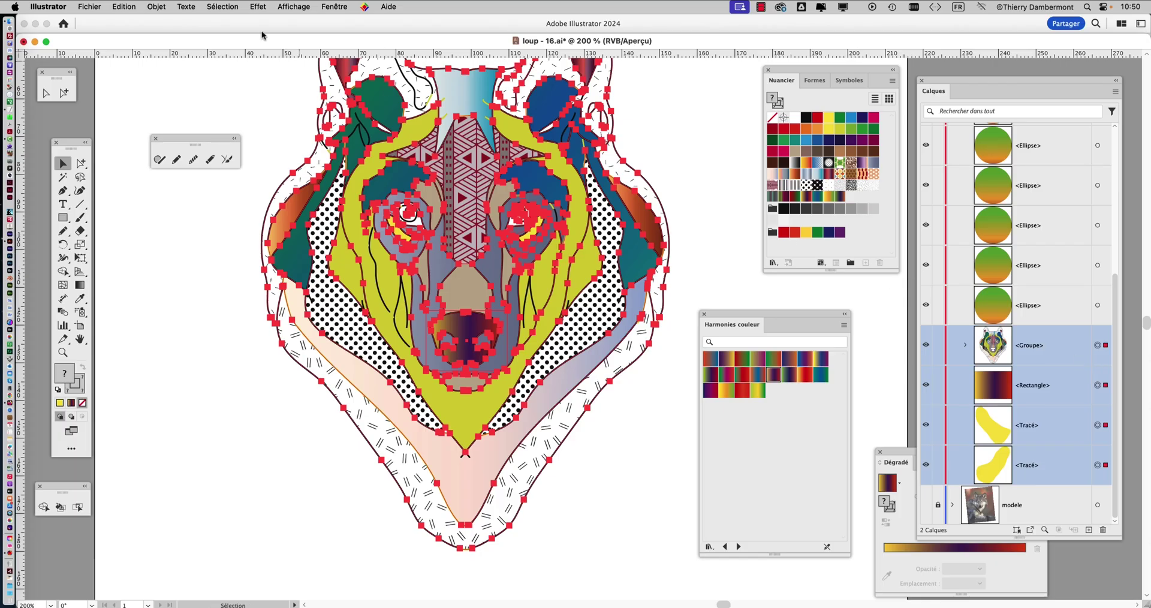
Group the four selected objects and name the new group "traits loup, couleurs loup, formes bouche-trous".
left_click(157, 7)
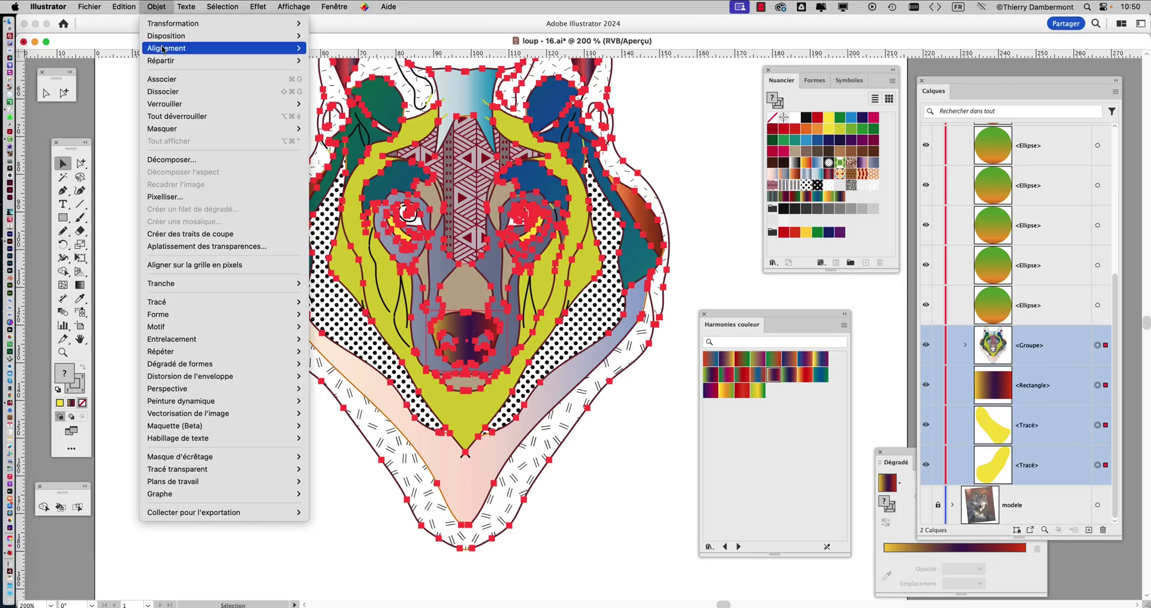
left_click(168, 80)
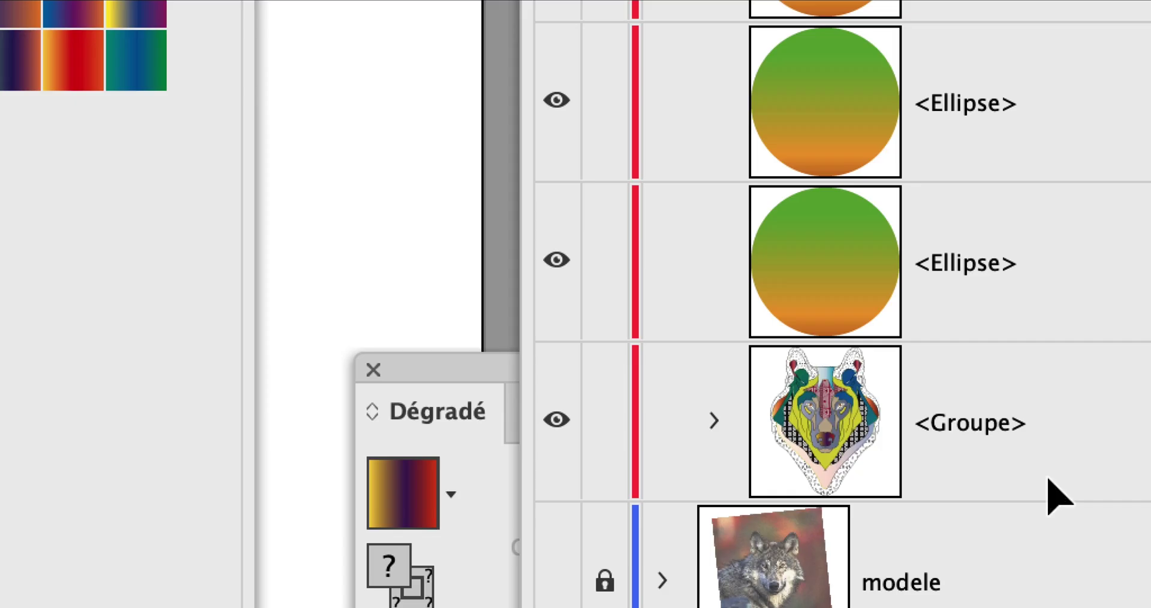
left_click(1037, 467)
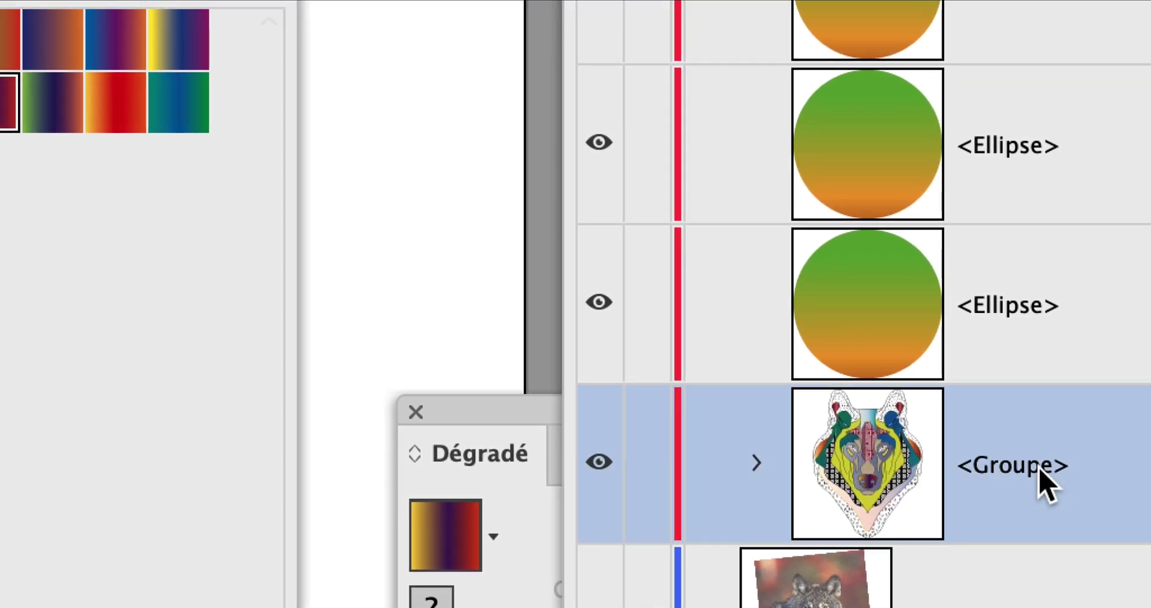
double_click(1041, 470)
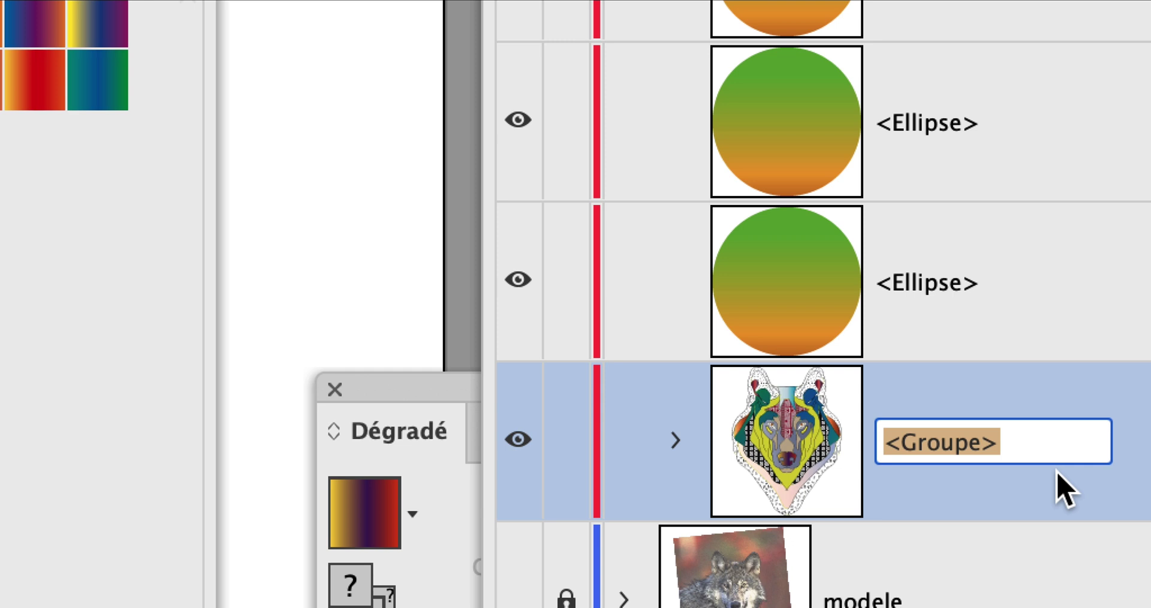
type("traits loup")
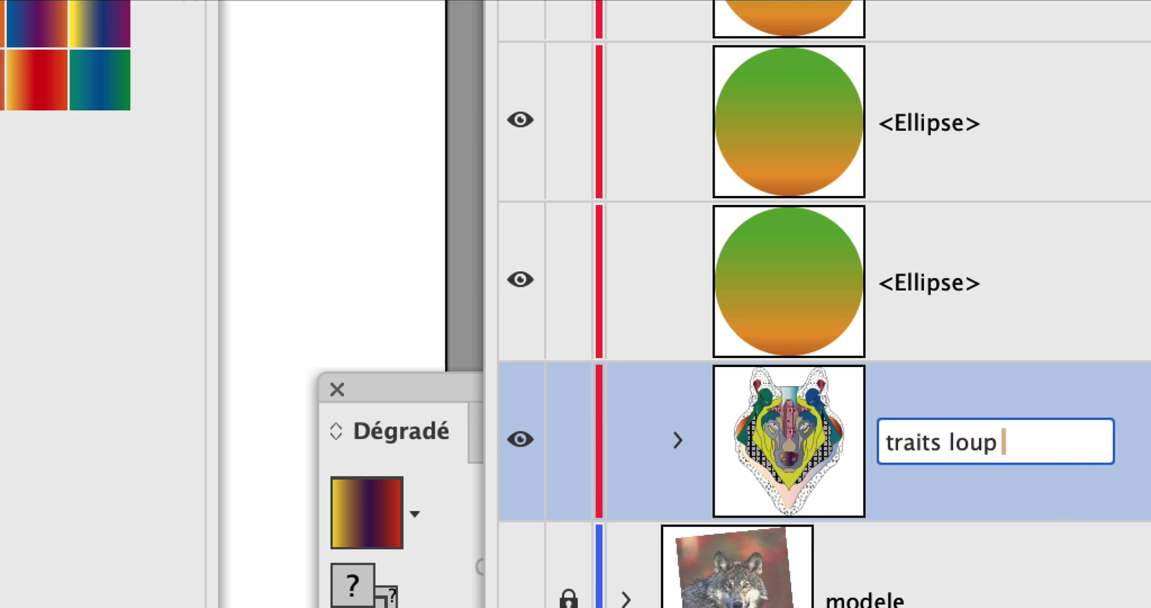
type(", cou")
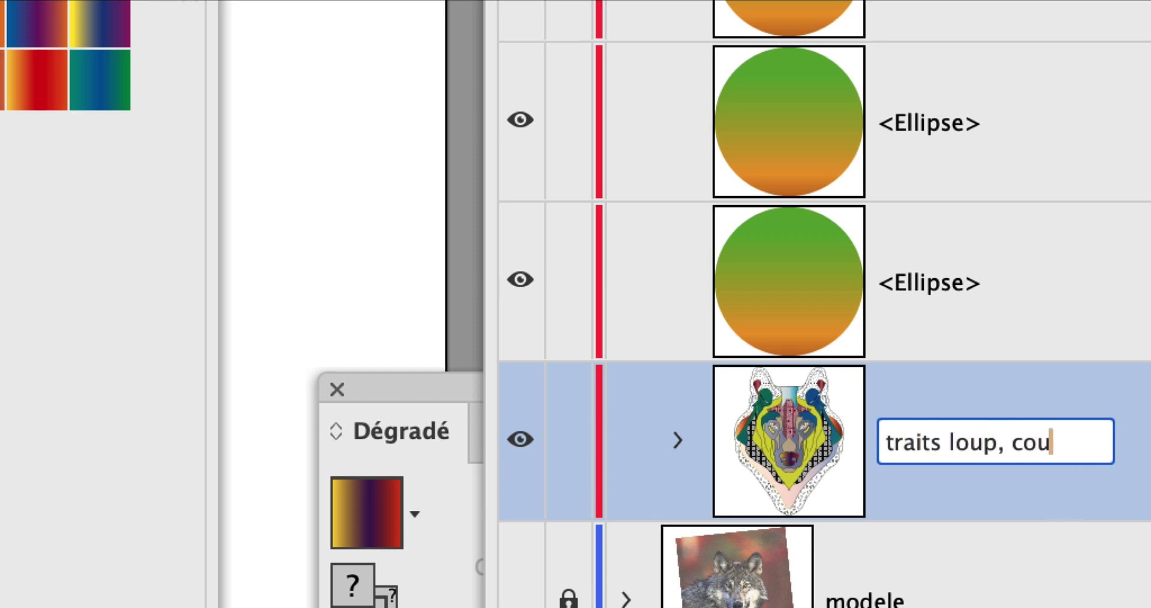
type("leurs loup, ")
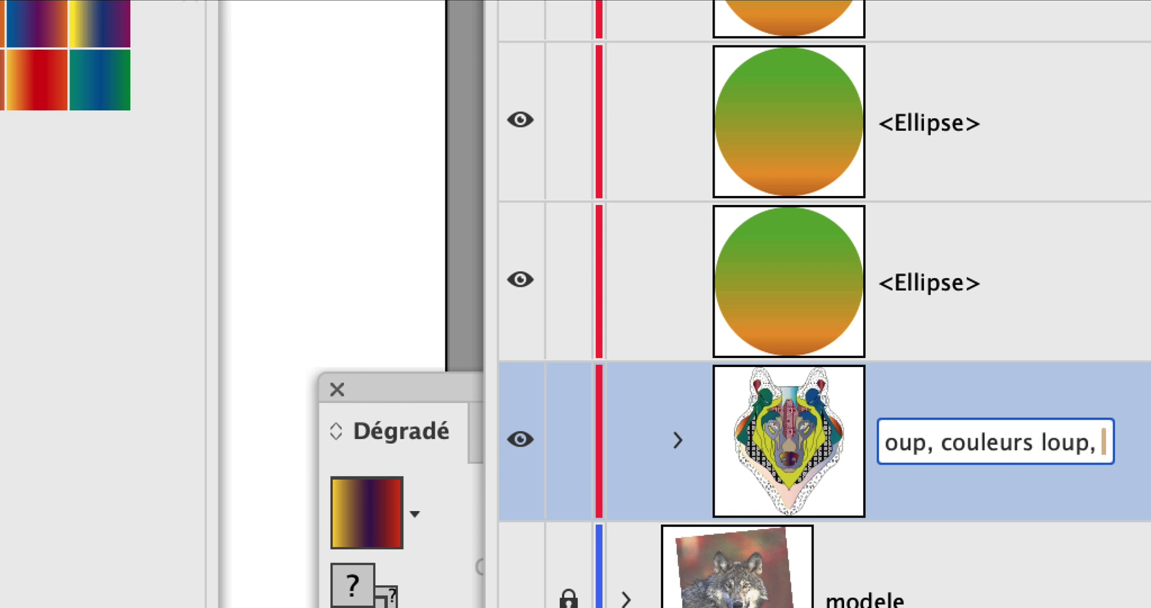
type("formes bou")
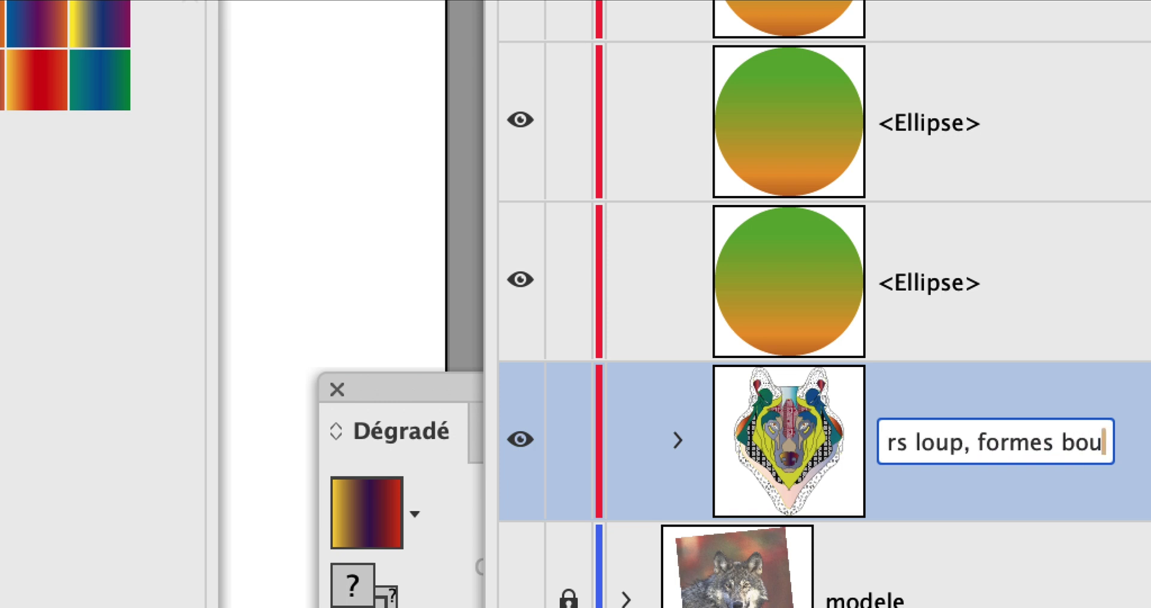
type("che-trous")
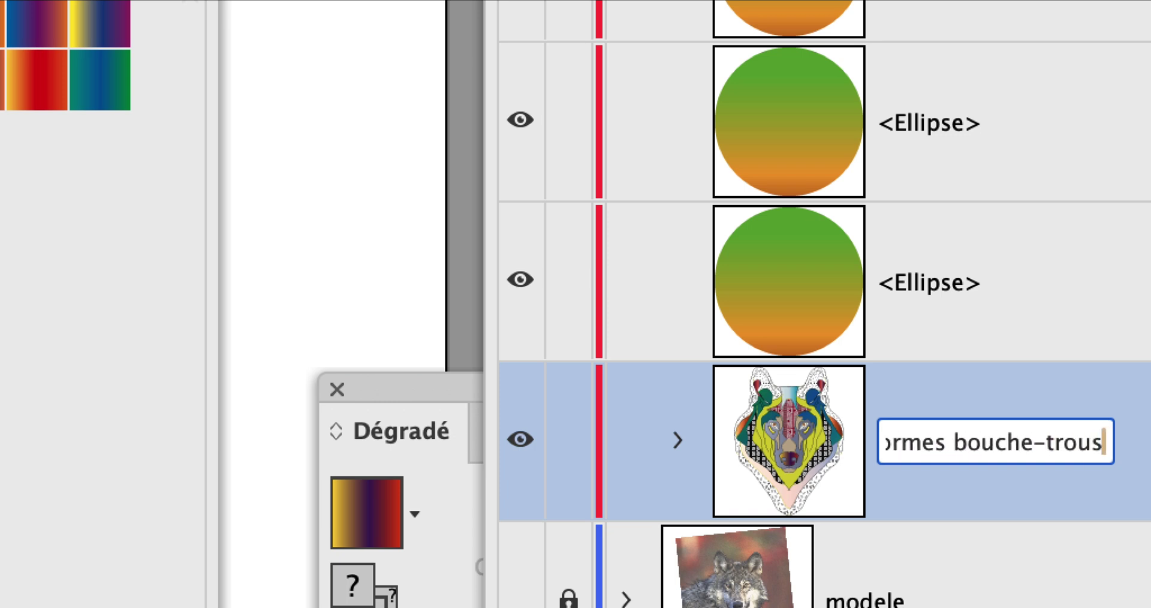
key("super+a")
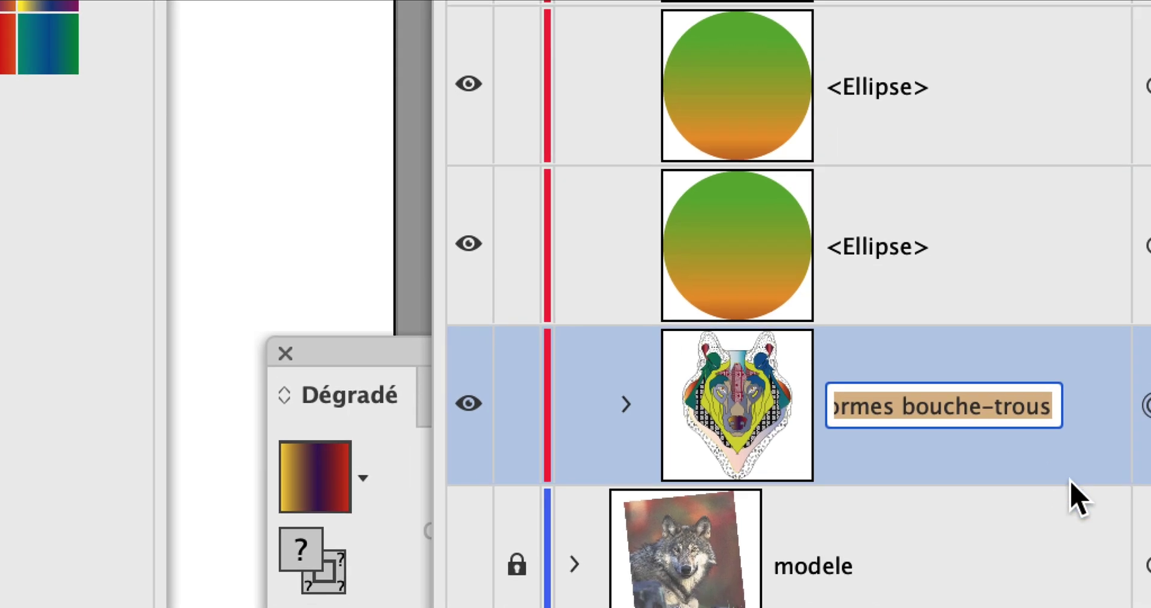
key("Return")
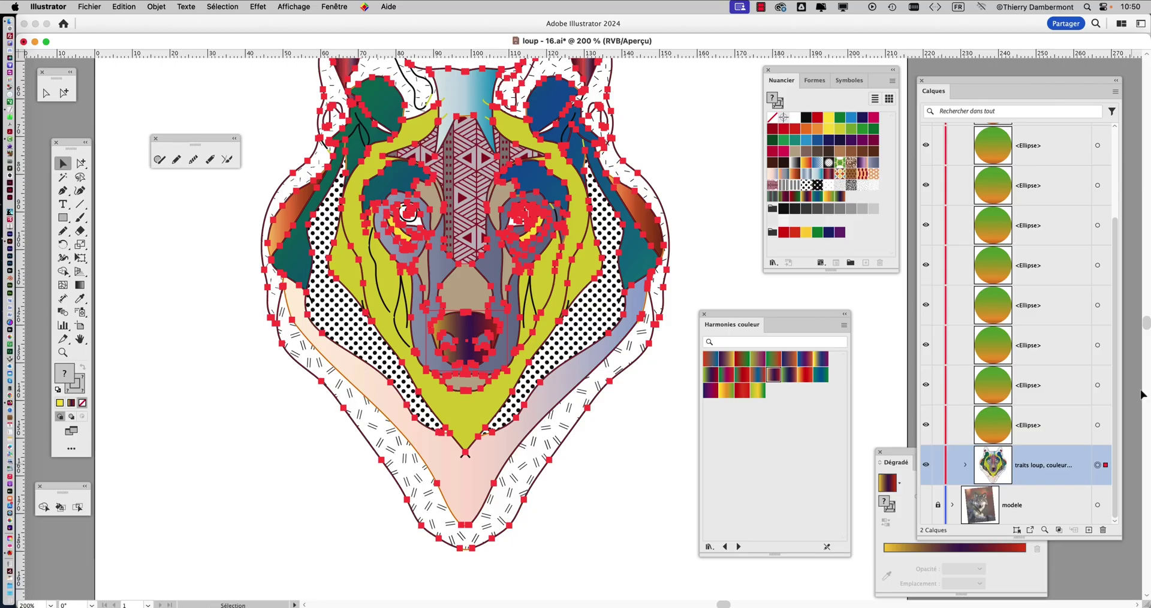
Widen the layer list across the artwork and group all the green-orange ellipses listed above the wolf group.
left_click_drag(938, 85, 458, 62)
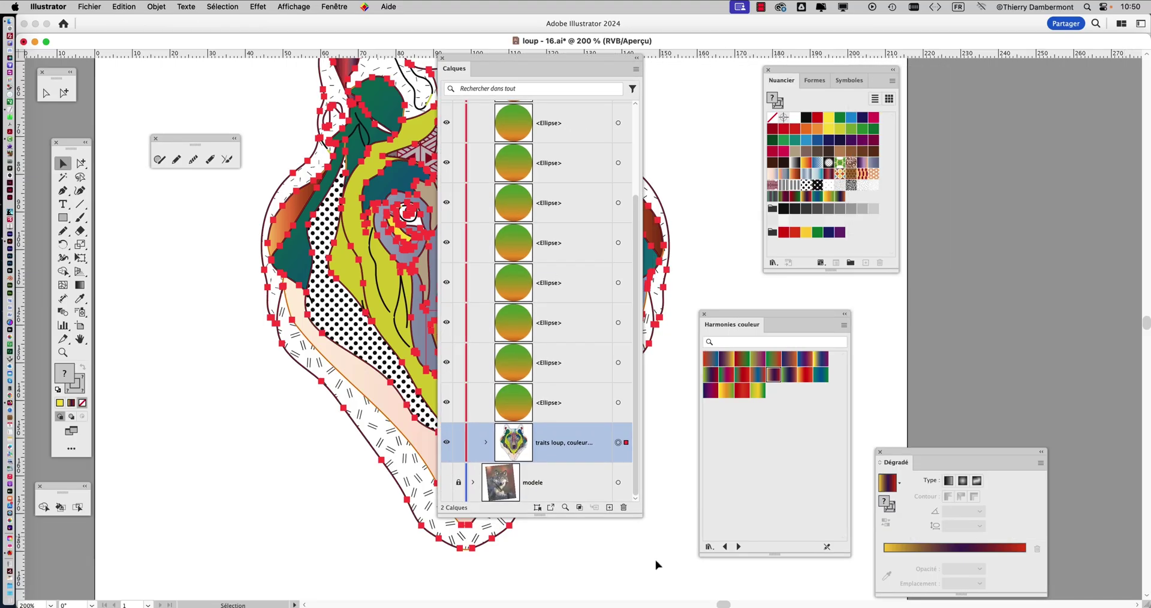
left_click_drag(636, 518, 1030, 549)
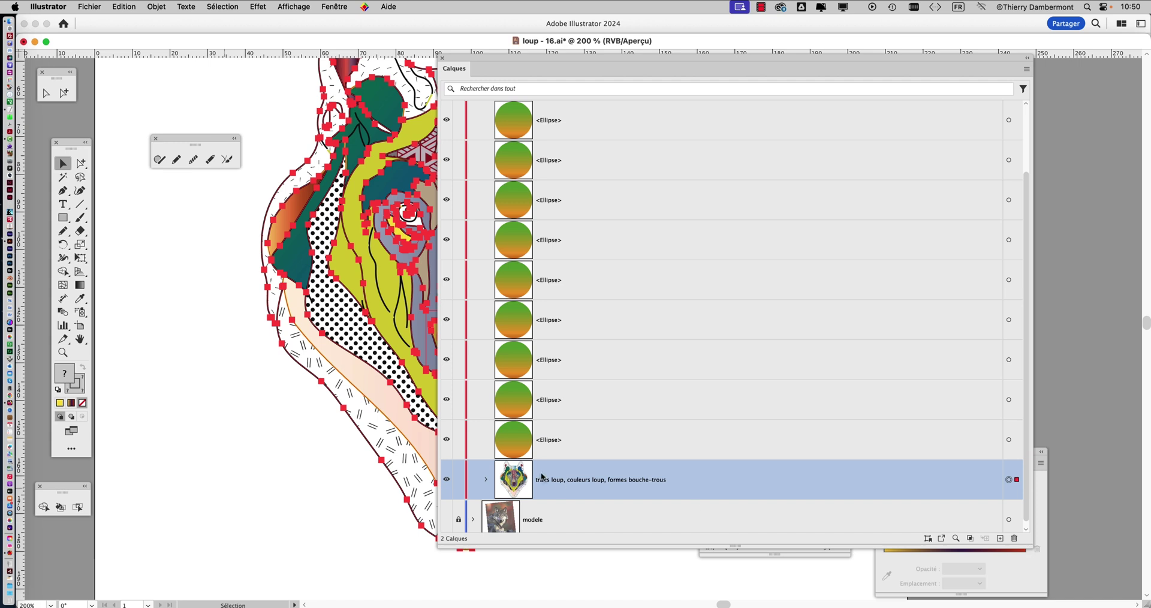
scroll(542, 478, "down", 1)
scroll(571, 444, "up", 5)
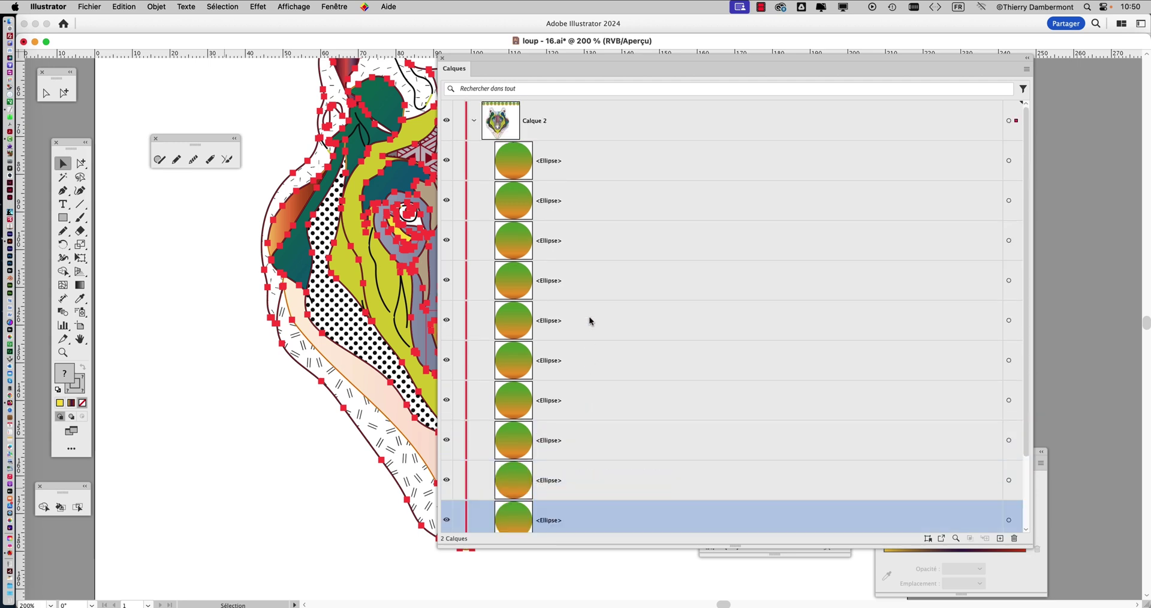
scroll(963, 414, "down", 5)
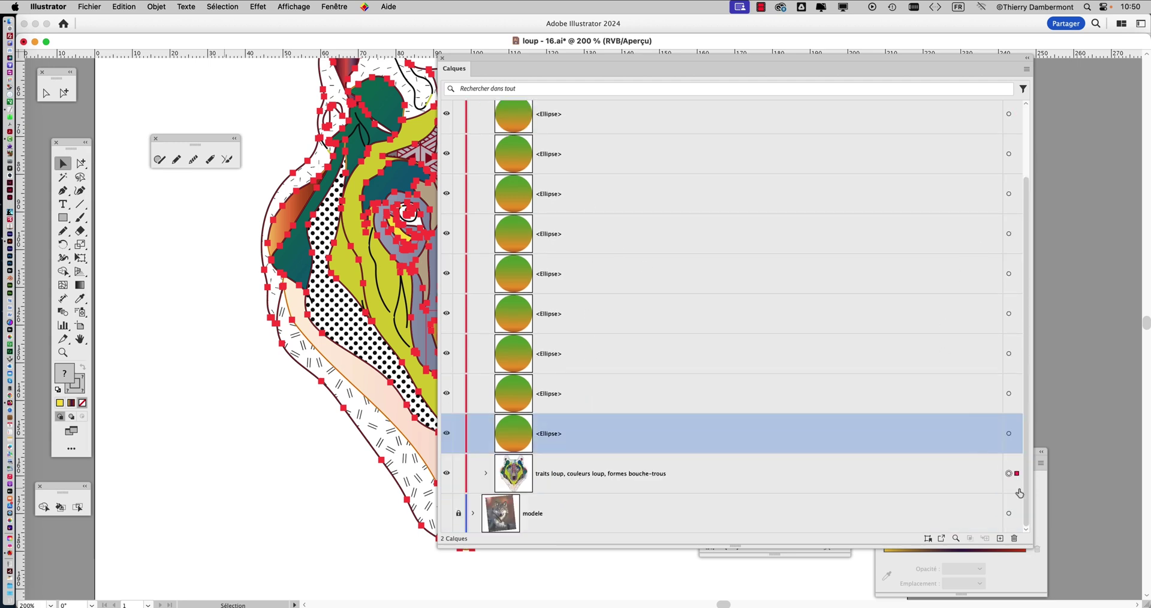
left_click(1009, 436)
scroll(969, 398, "up", 2)
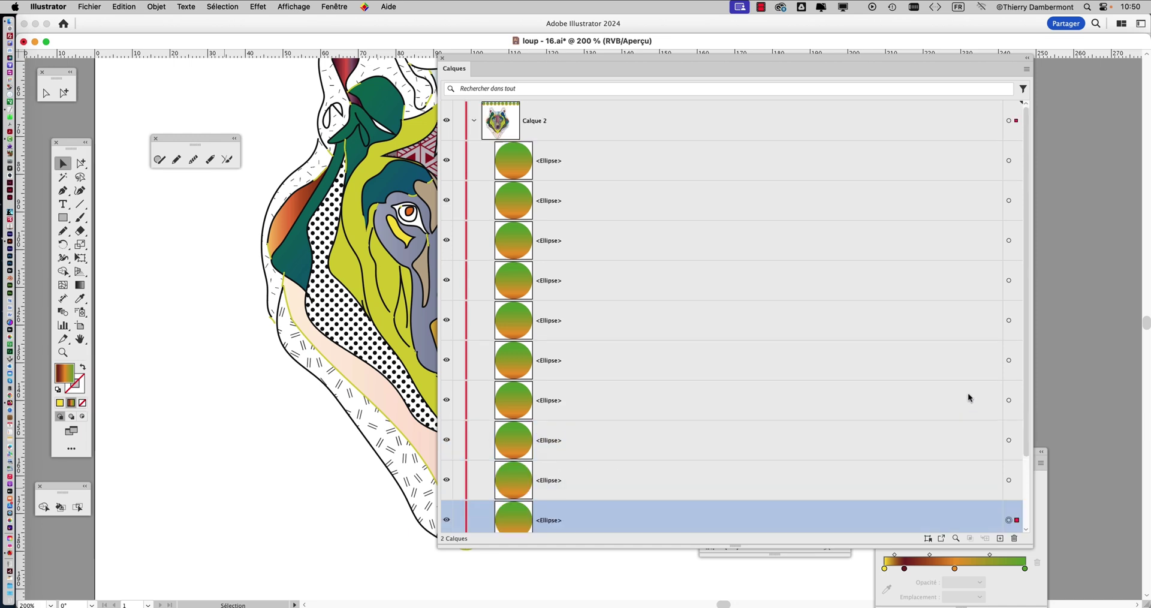
left_click(1008, 162, "shift")
left_click(156, 6)
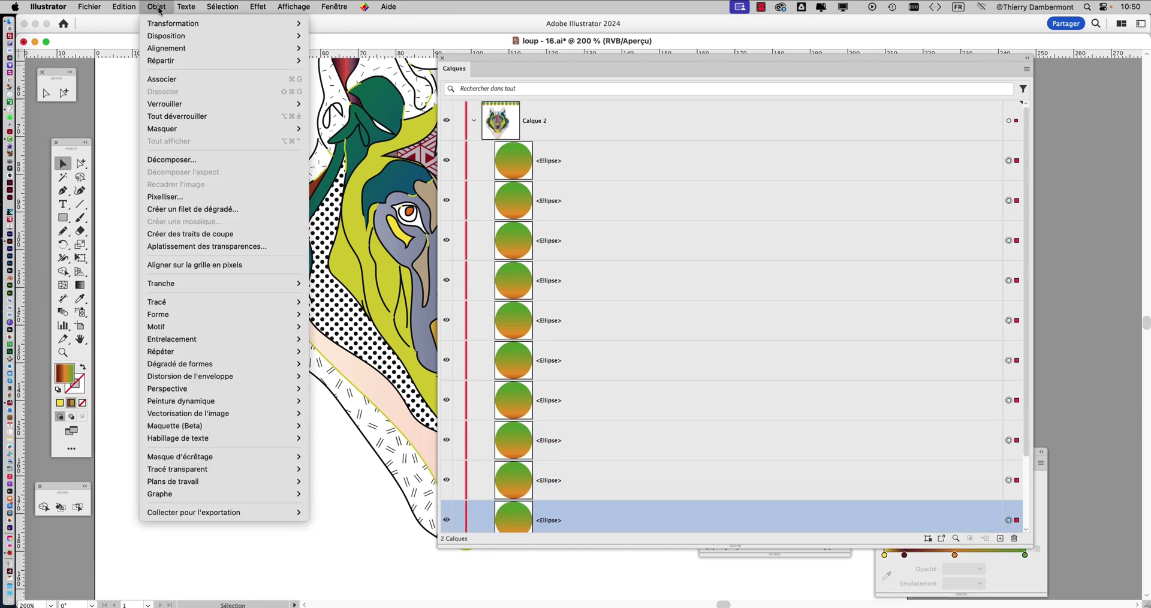
left_click(162, 79)
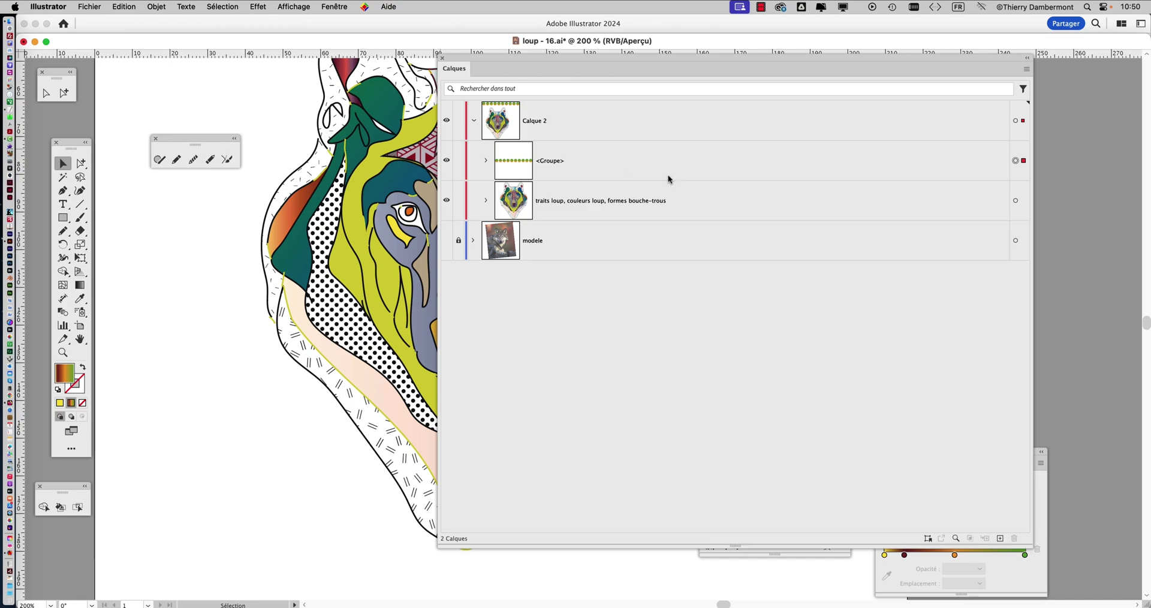
Expand the "traits loup, couleurs loup, formes bouche-trous" group and the unnamed wolf group nested inside it.
left_click(559, 203)
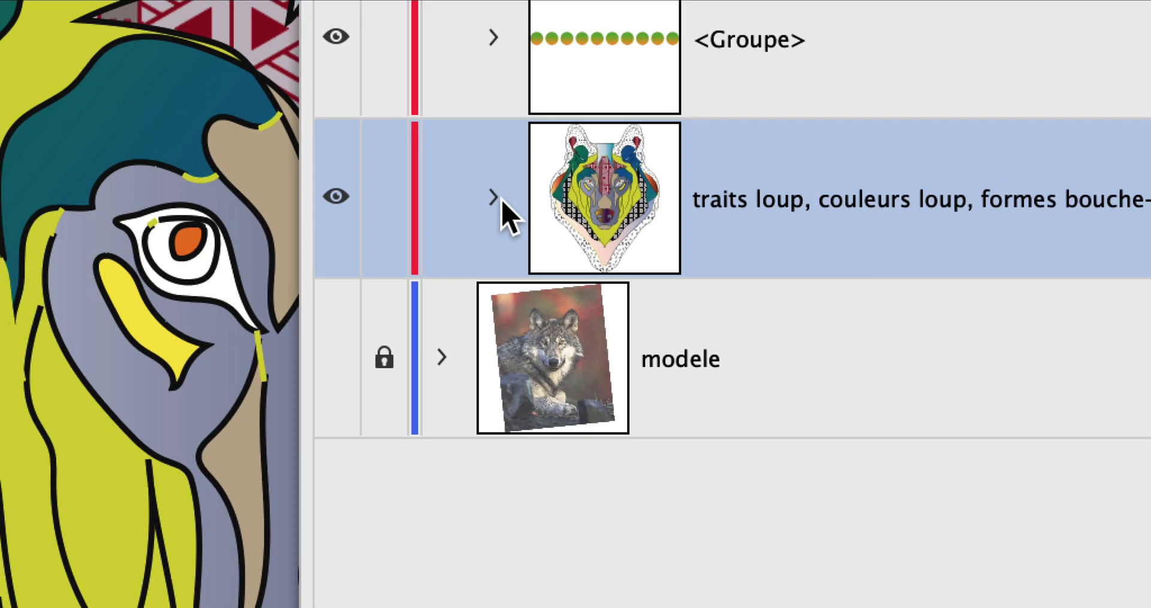
left_click(486, 200)
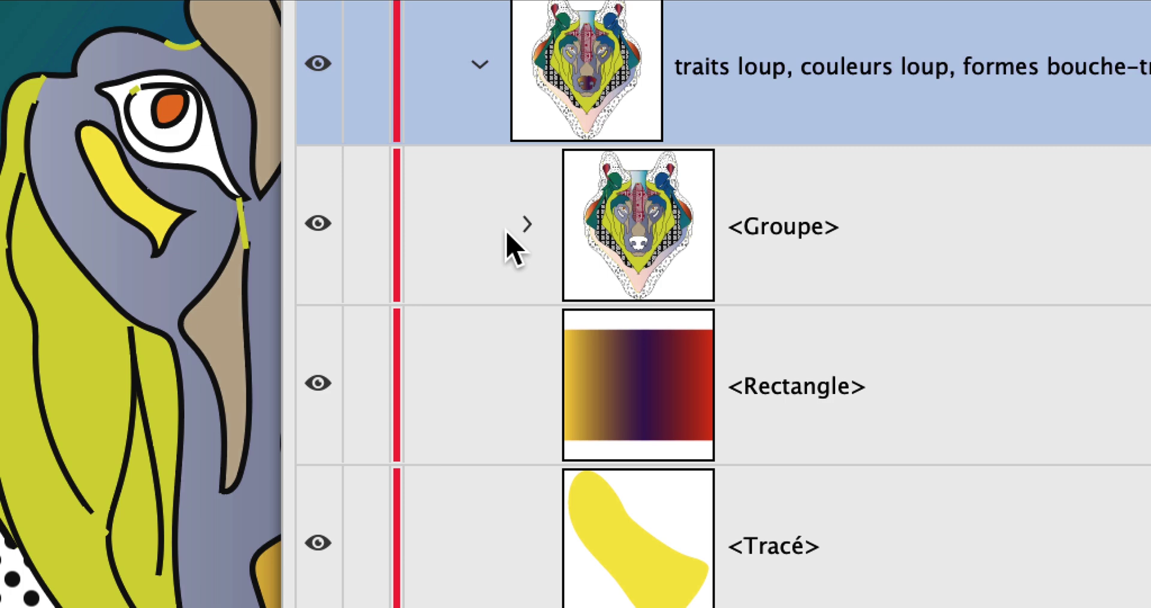
left_click(544, 361)
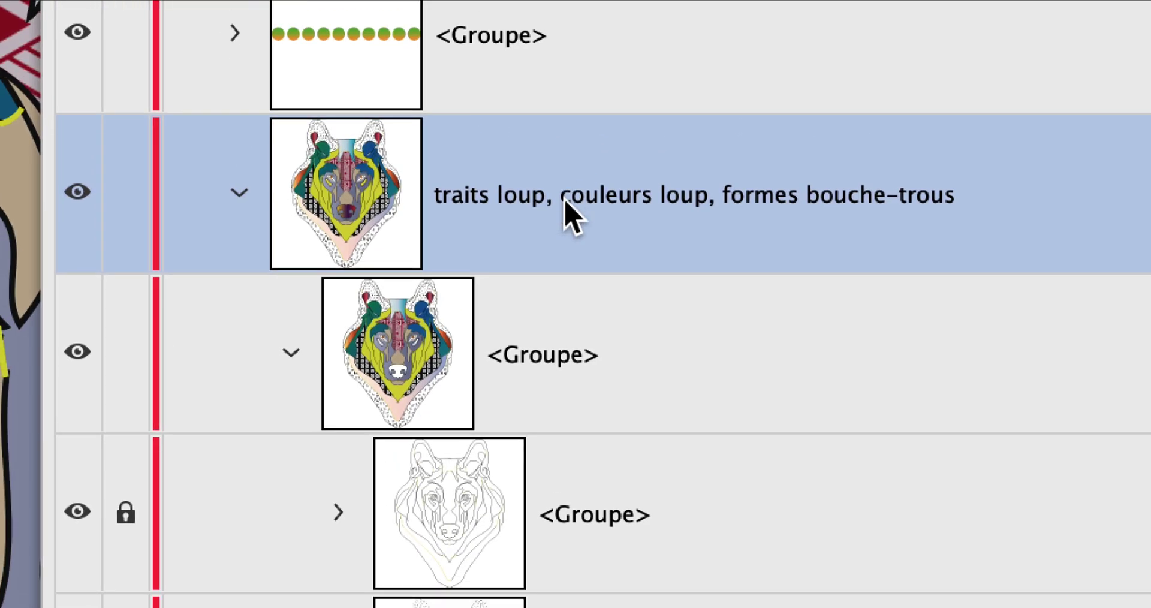
Copy "traits loup, couleurs loup" from the outer group's name and use it to name the nested wolf group.
double_click(568, 207)
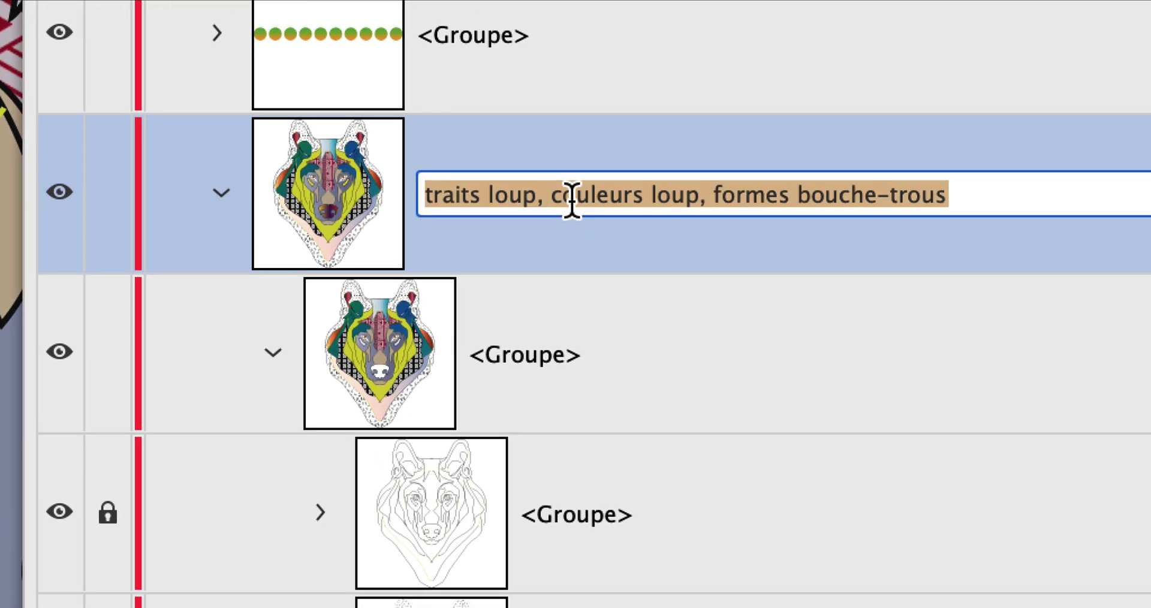
left_click(577, 205)
left_click_drag(597, 201, 563, 160)
key("ctrl+c")
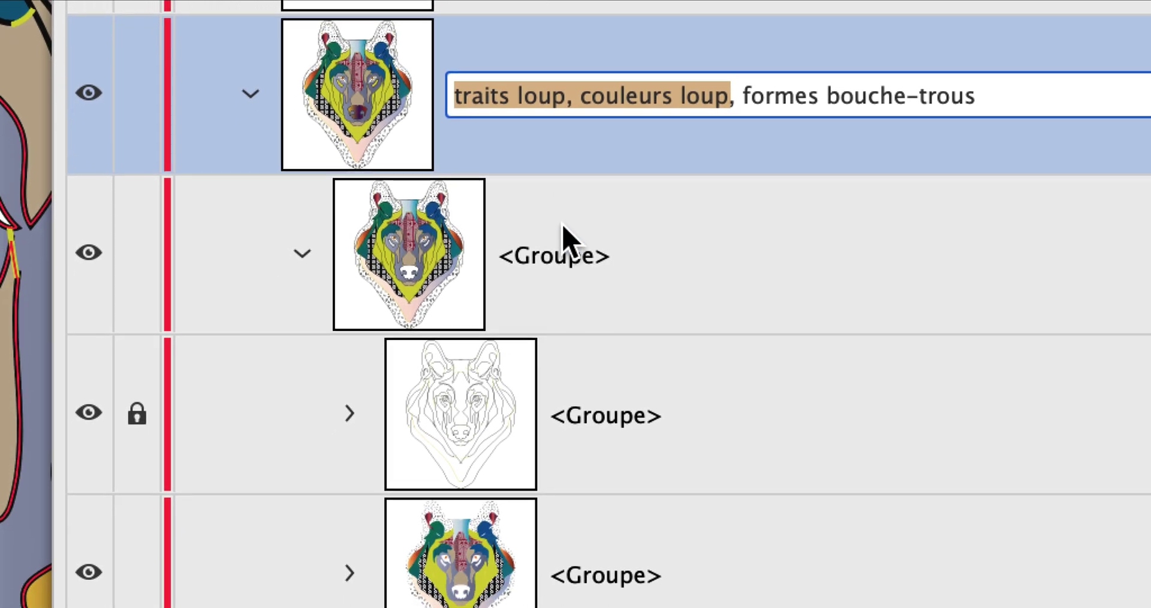
left_click(552, 330)
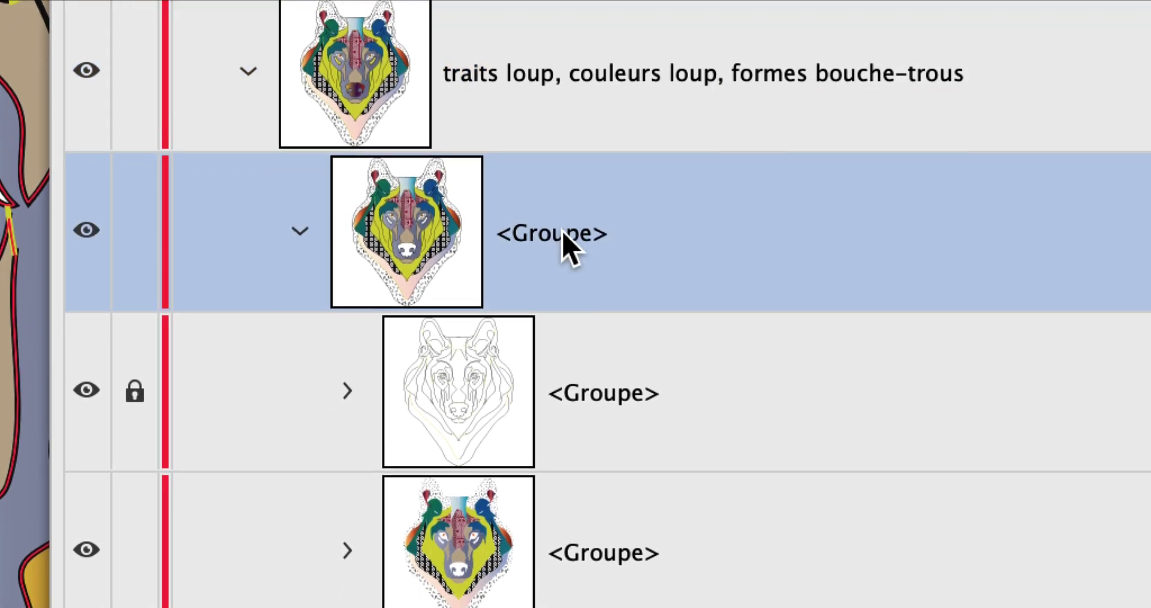
double_click(550, 331)
key("ctrl+v")
key("Return")
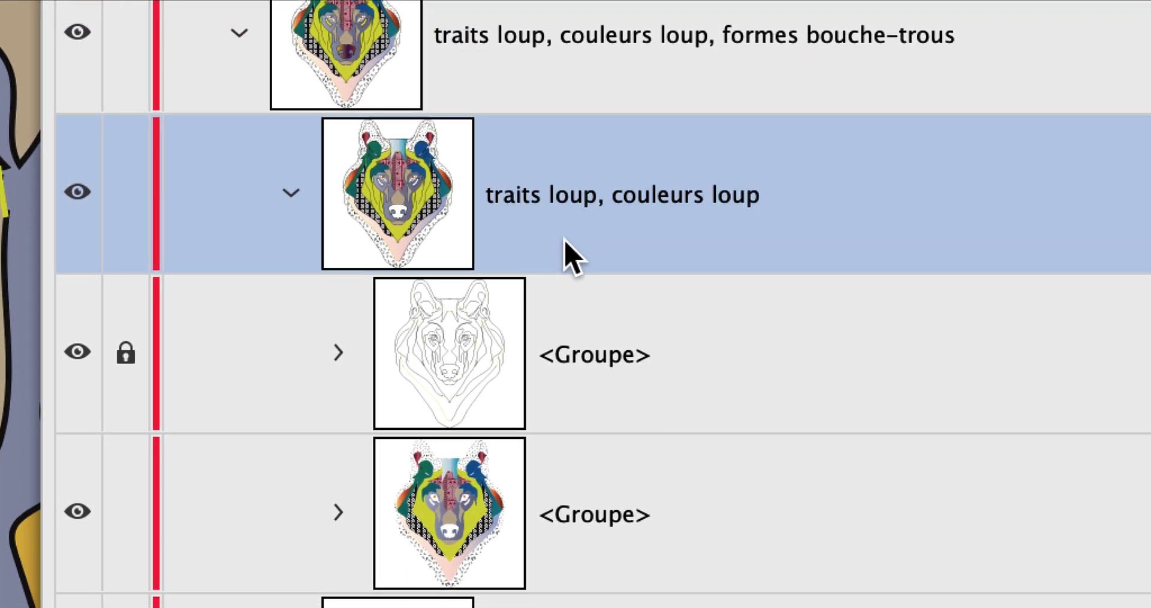
Rename the locked line-art group "traits loup" by pasting the copied text and removing its second half.
double_click(604, 391)
key("ctrl+v")
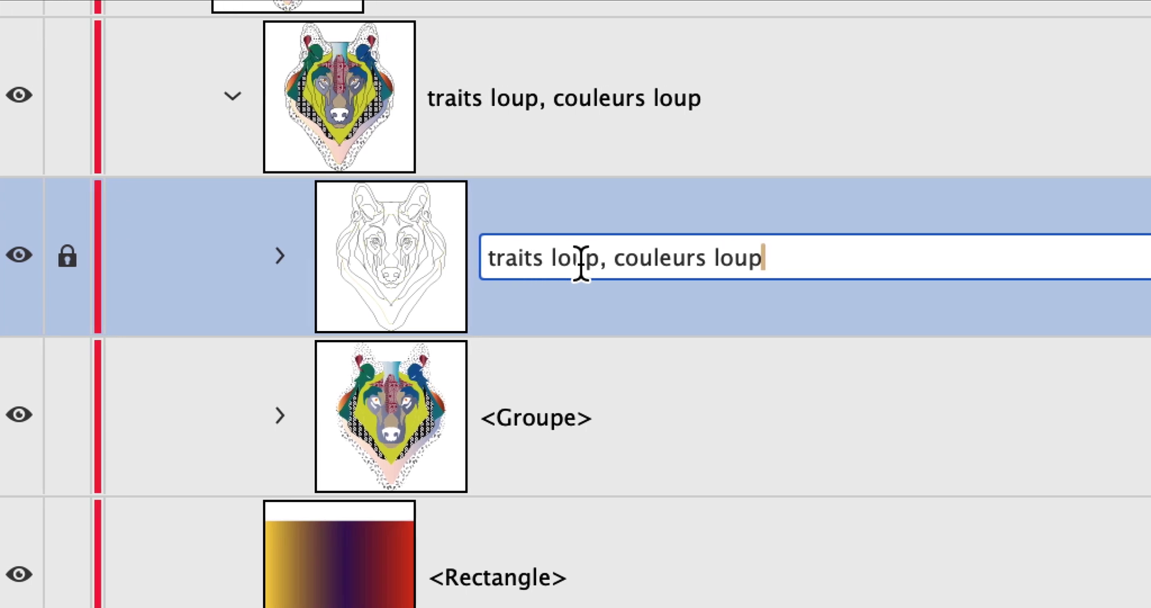
left_click(638, 259, "shift")
key("BackSpace")
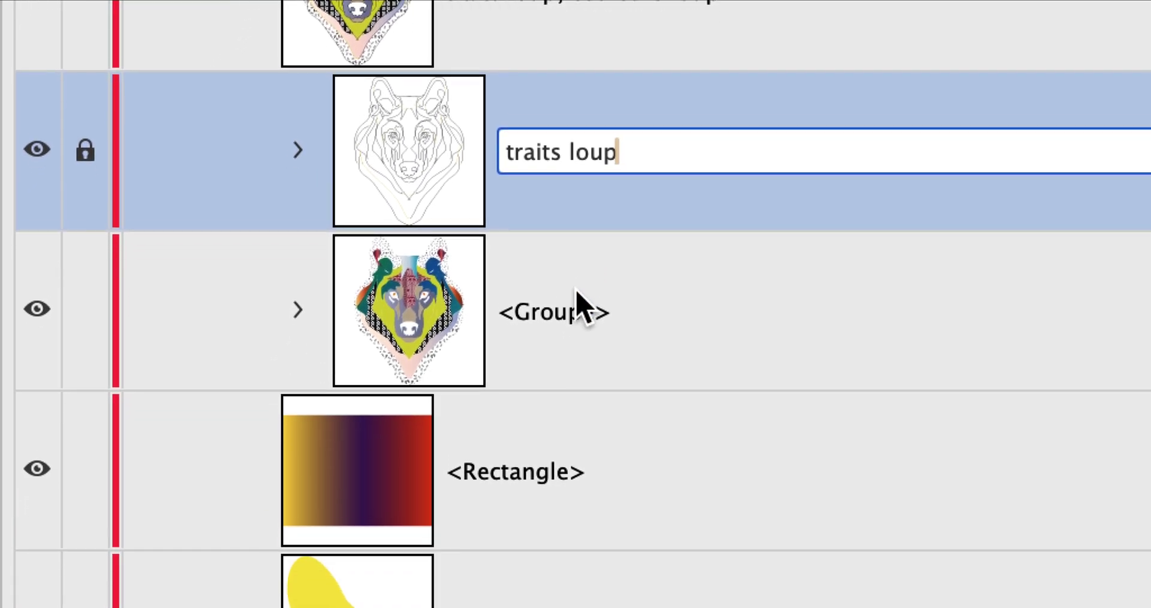
Rename the coloured group beneath the line art "couleurs loup" by pasting the copied text and removing its first half.
left_click(513, 403)
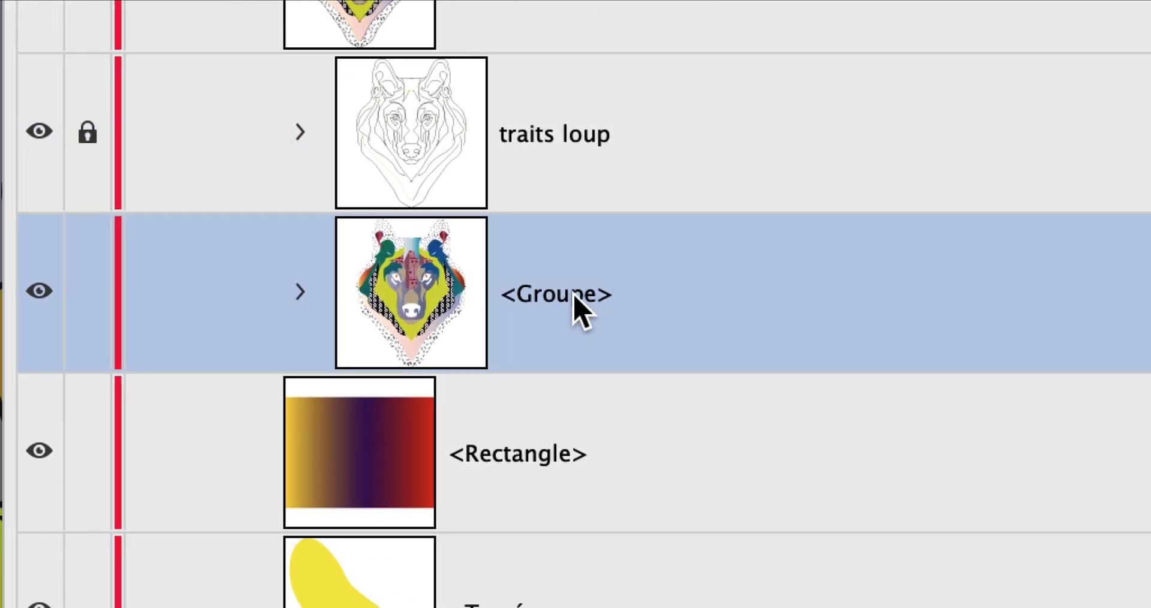
double_click(577, 304)
key("ctrl+v")
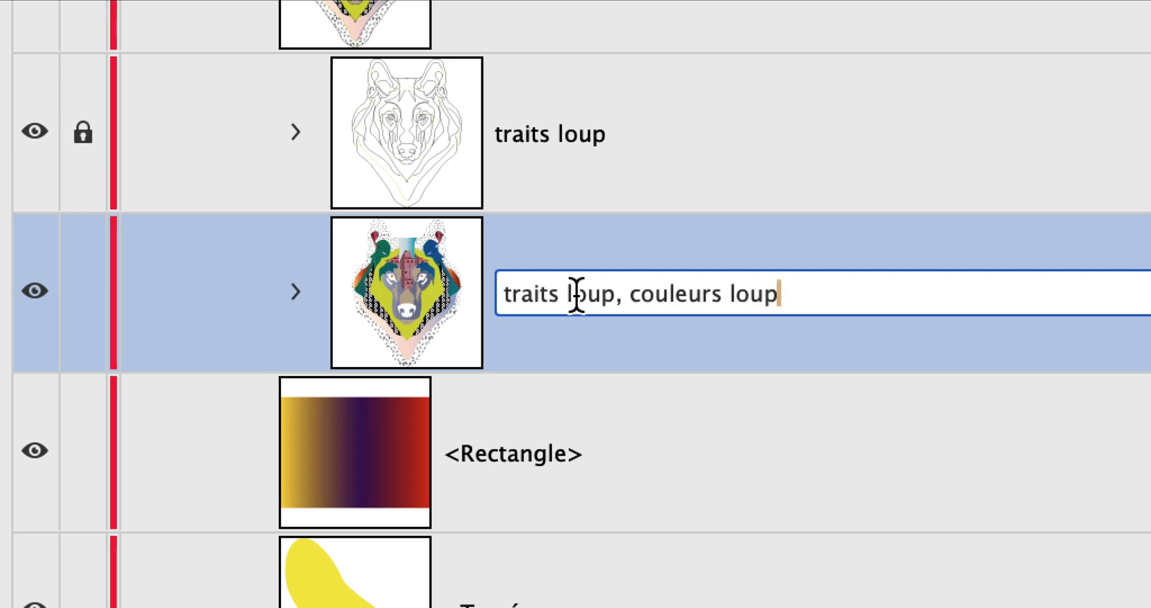
key("shift+Home")
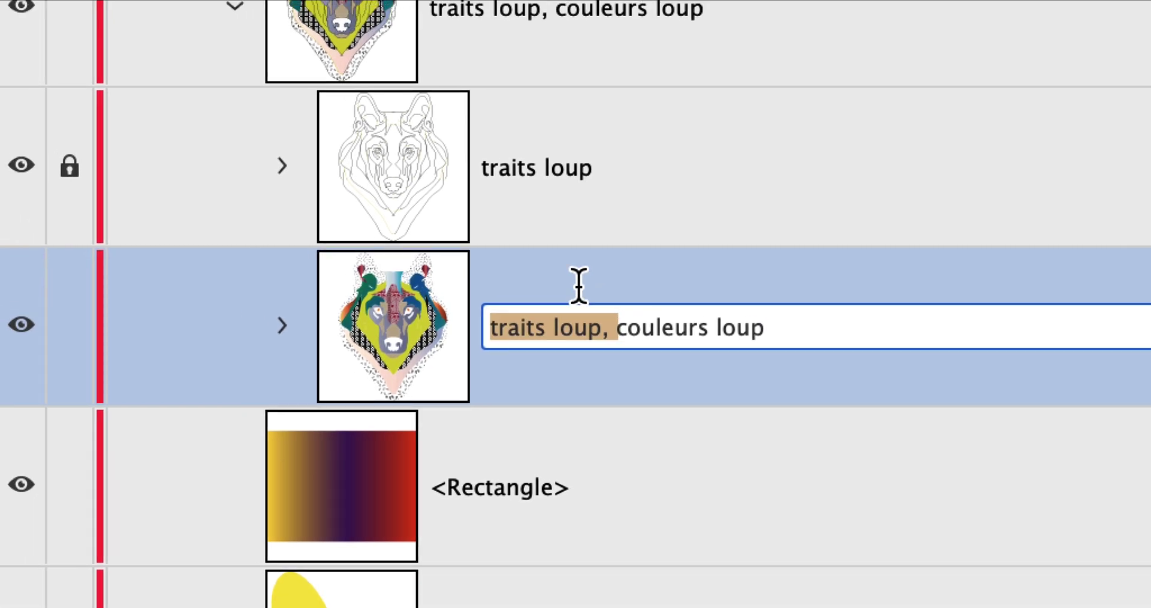
key("BackSpace")
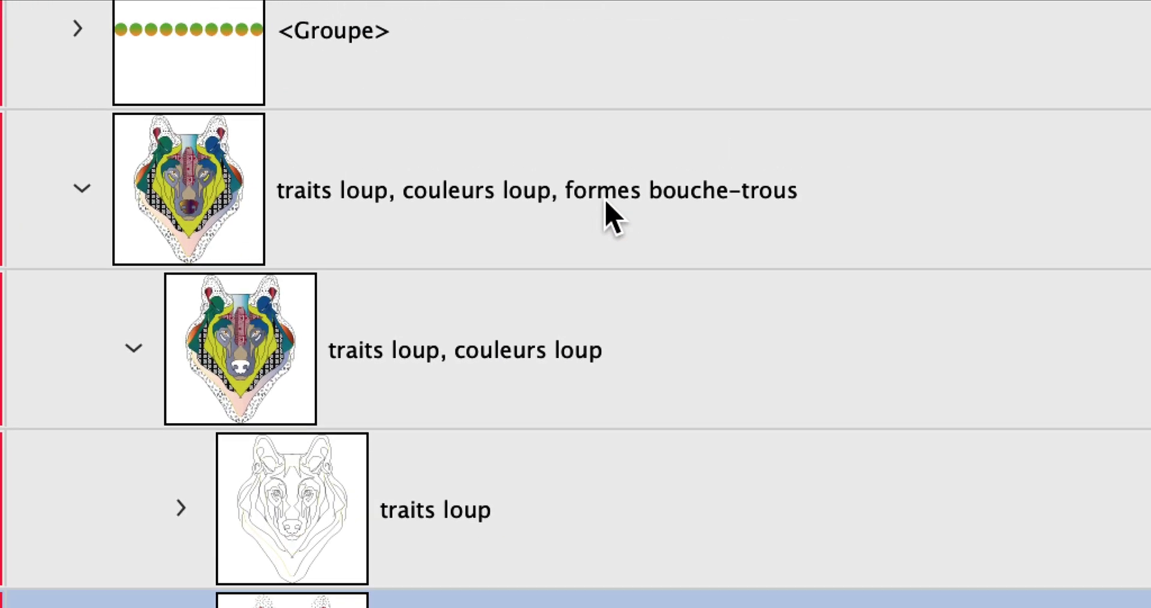
Copy only the words "formes bouche-trous" from the outer wolf group's name, leaving that name as it is.
left_click(606, 203)
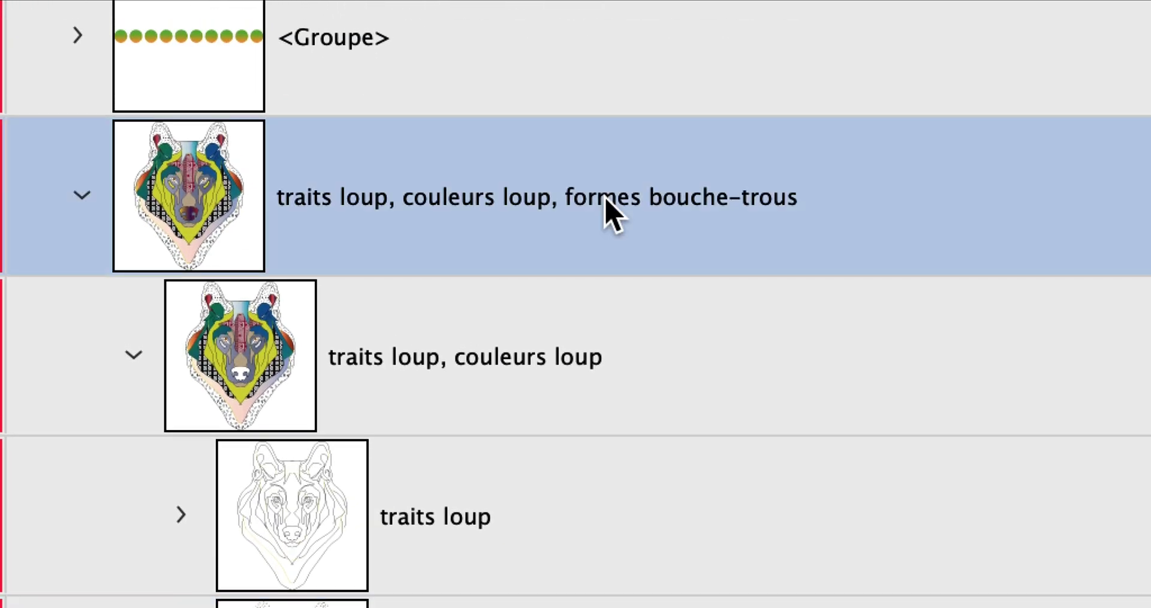
double_click(604, 199)
left_click(585, 198)
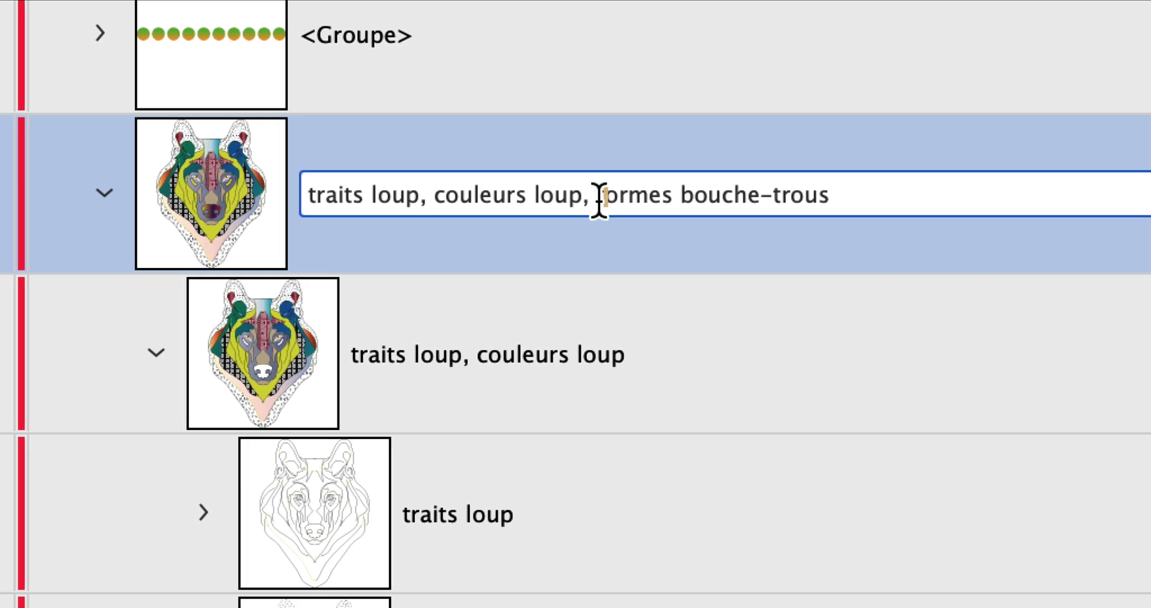
left_click_drag(576, 201, 628, 223)
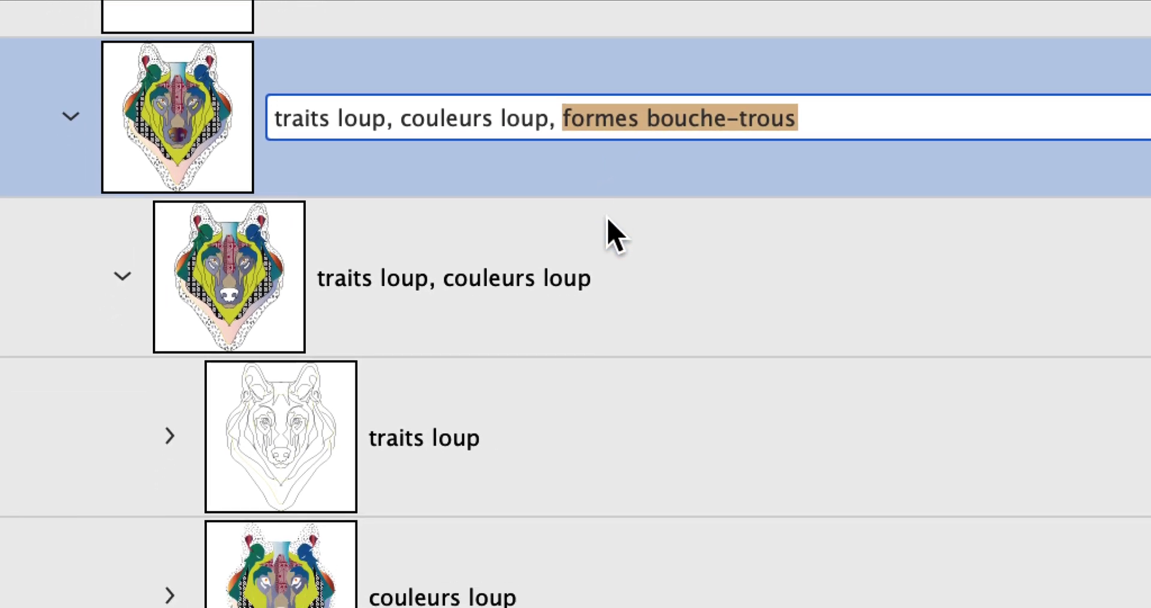
left_click(610, 235)
left_click(545, 479)
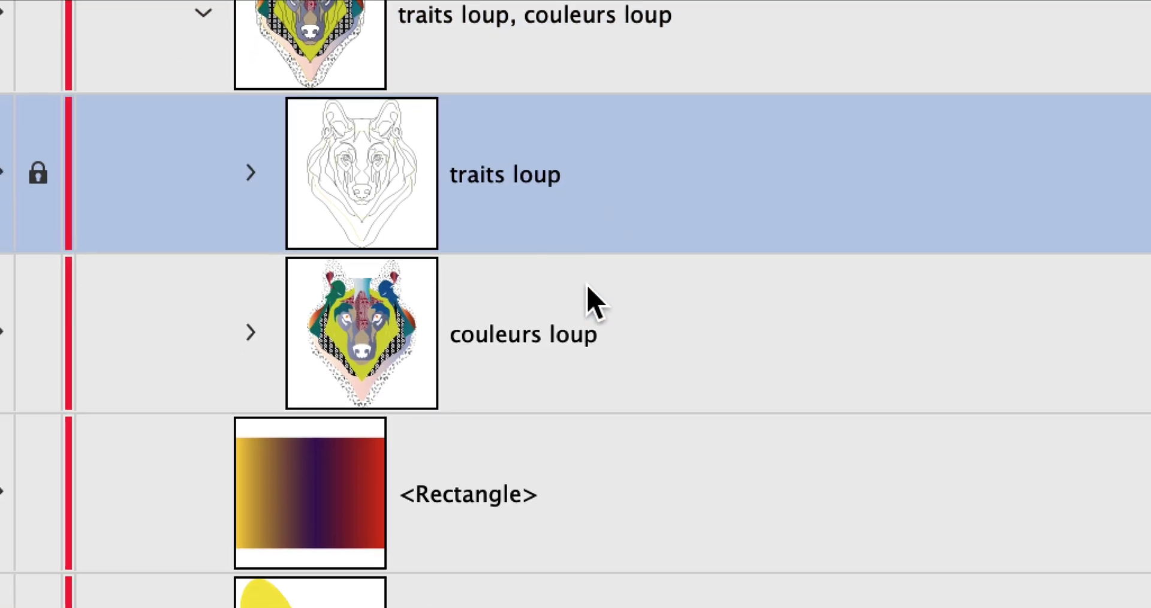
Select the gradient rectangle and both yellow paths beneath the nested wolf group, and group them together.
left_click(498, 588)
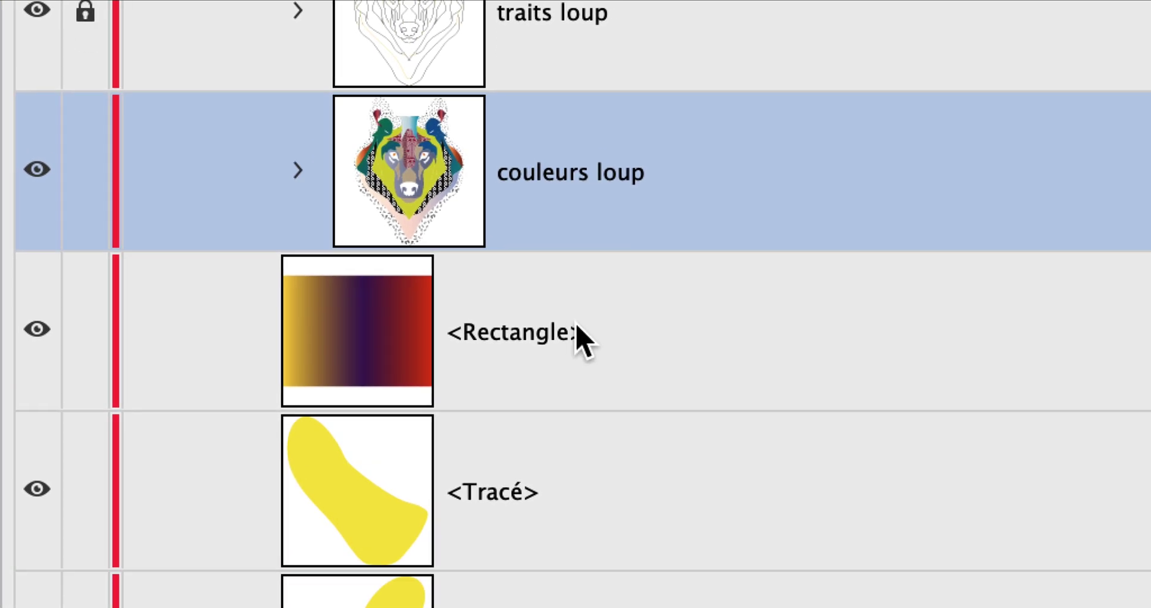
left_click(593, 377)
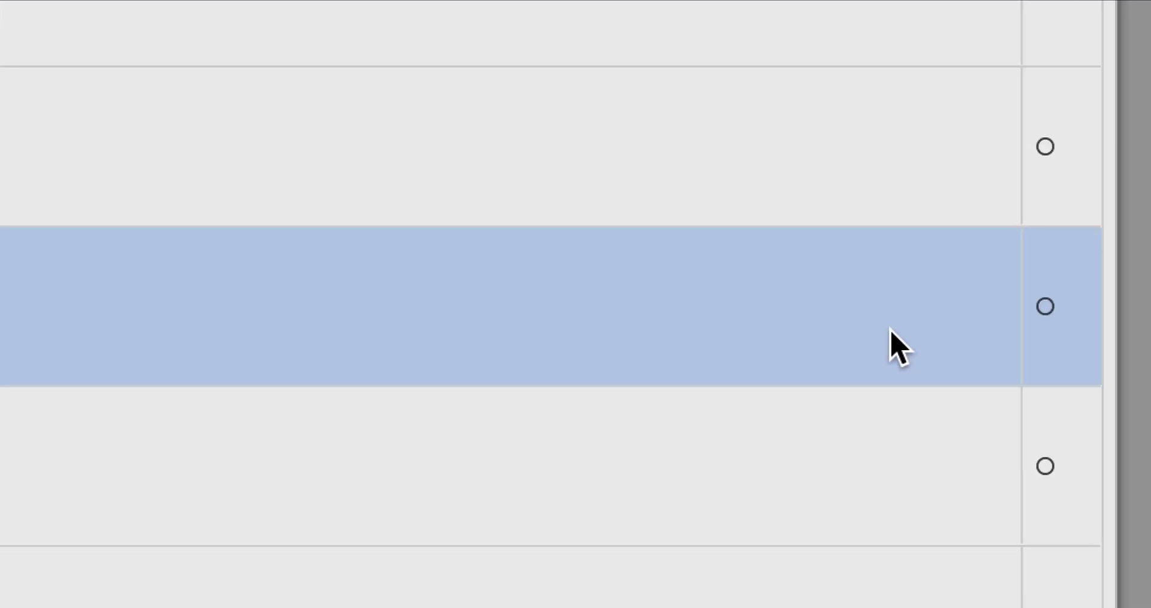
left_click(910, 304)
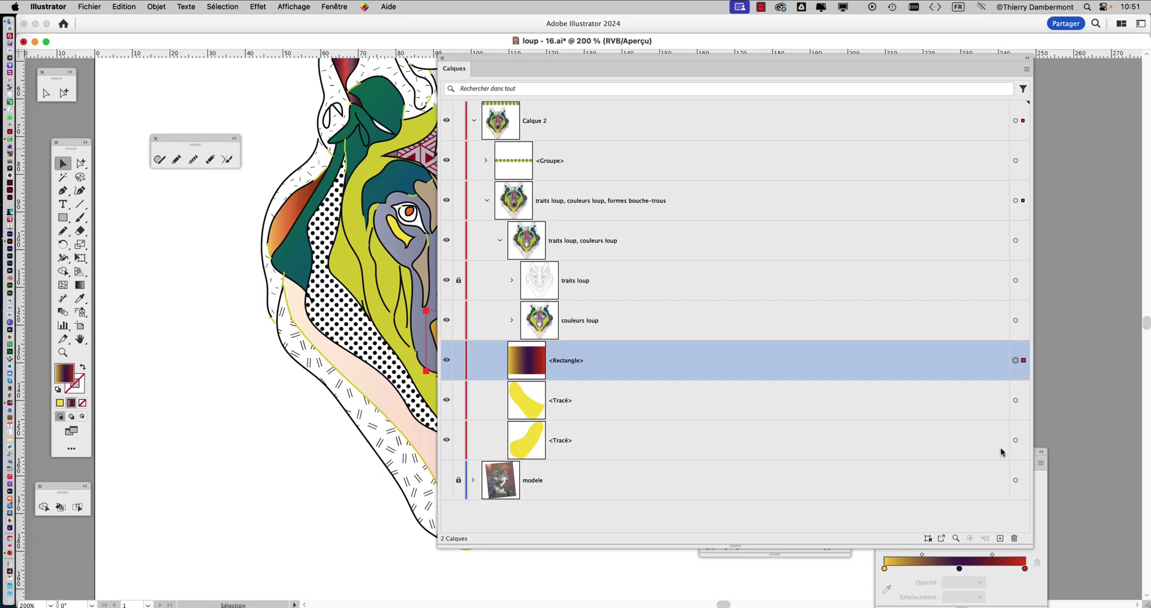
left_click(1015, 441, "shift")
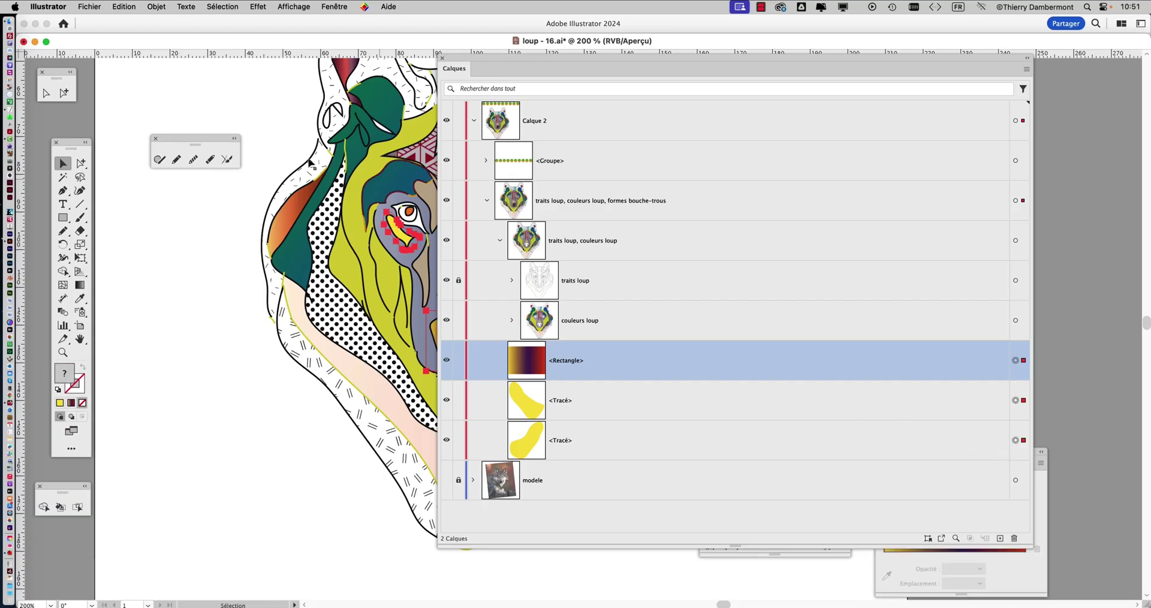
left_click(149, 10)
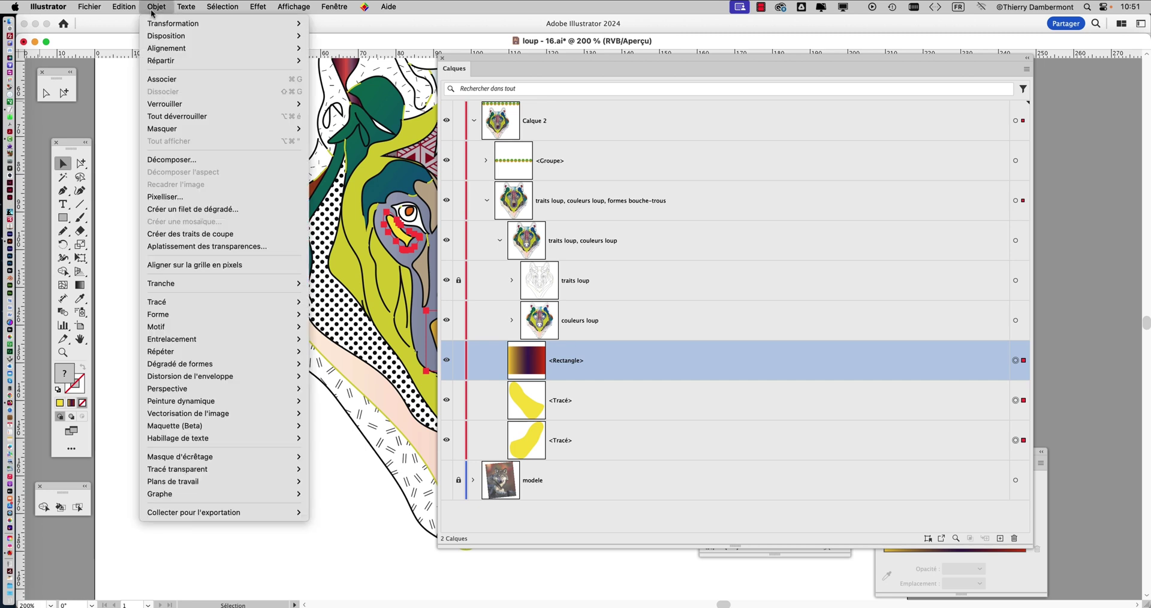
left_click(173, 73)
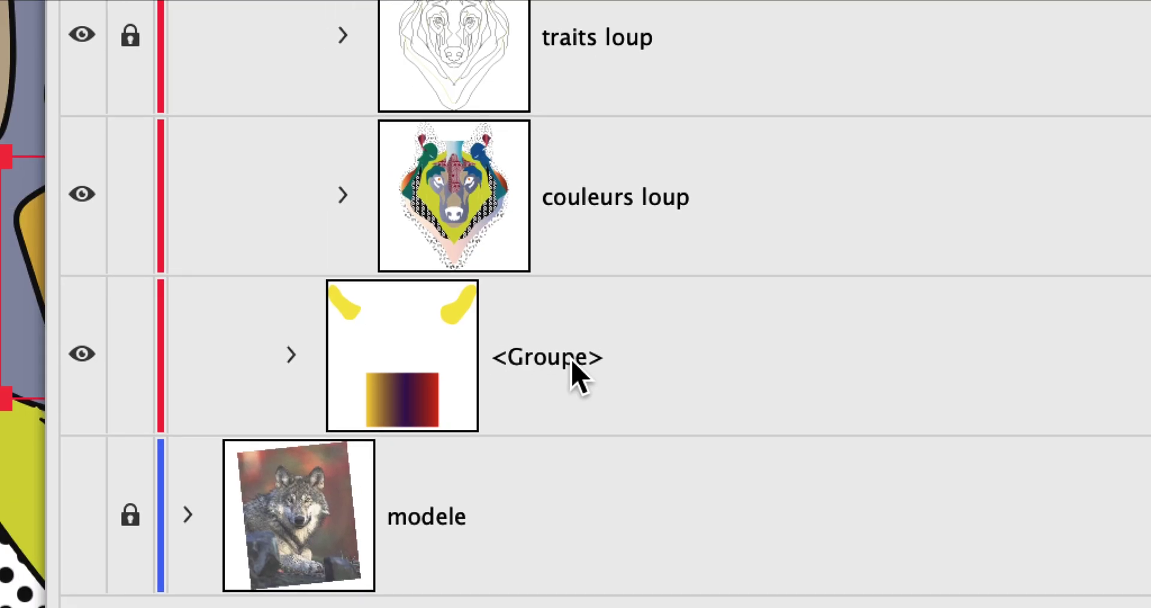
Name the new group of filler shapes "formes bouche-trous" and collapse the nested and outer wolf groups.
double_click(517, 378)
key("Return")
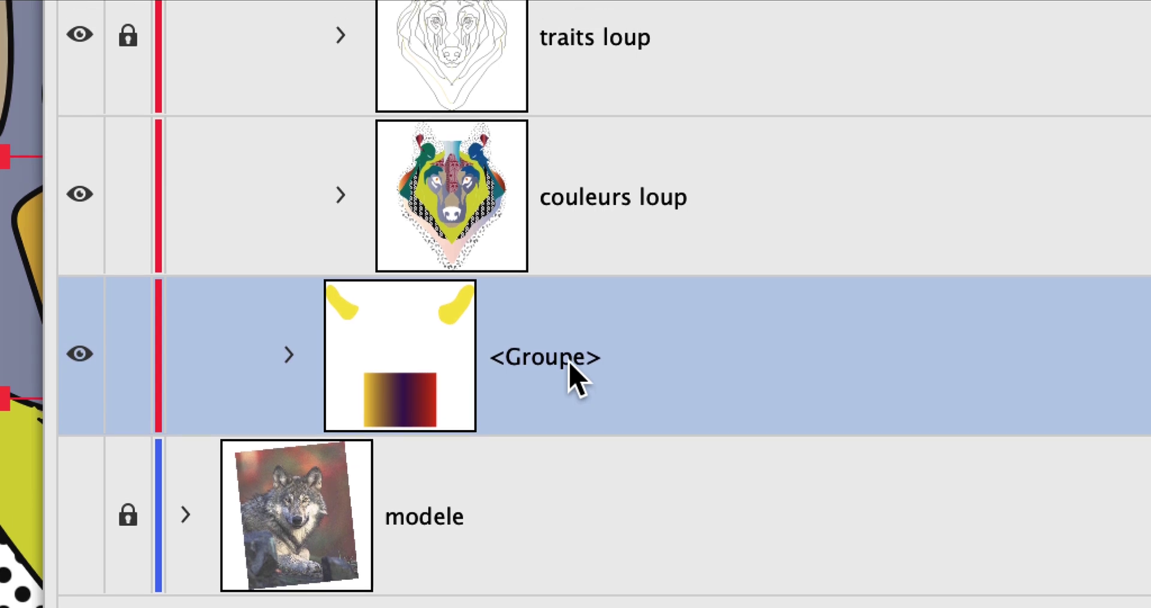
double_click(570, 345)
type("formes bouche-trous")
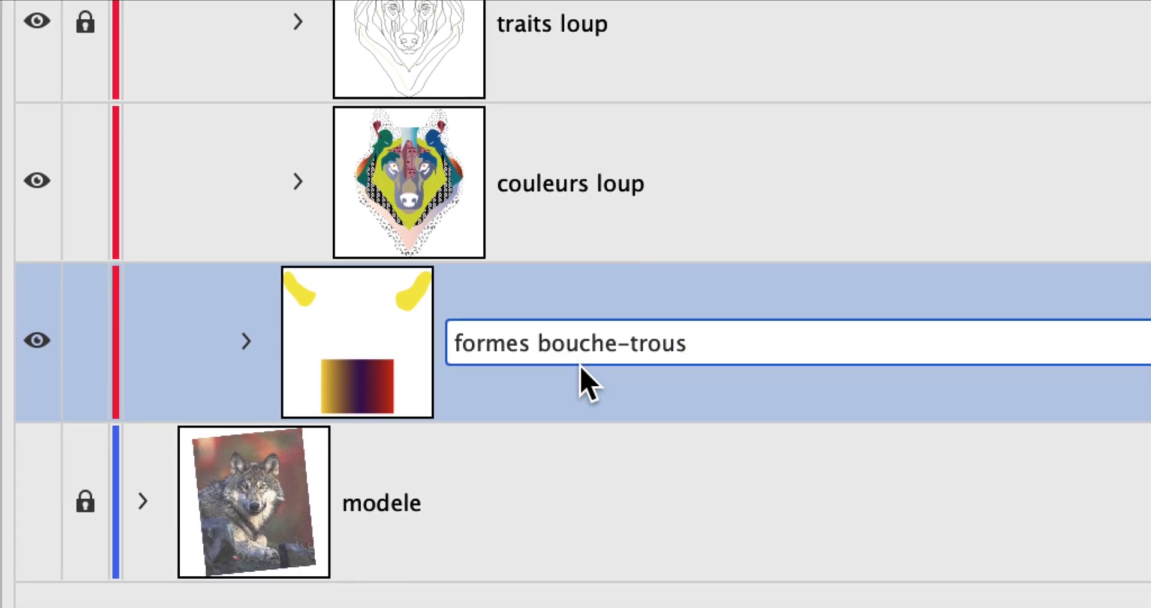
key("Return")
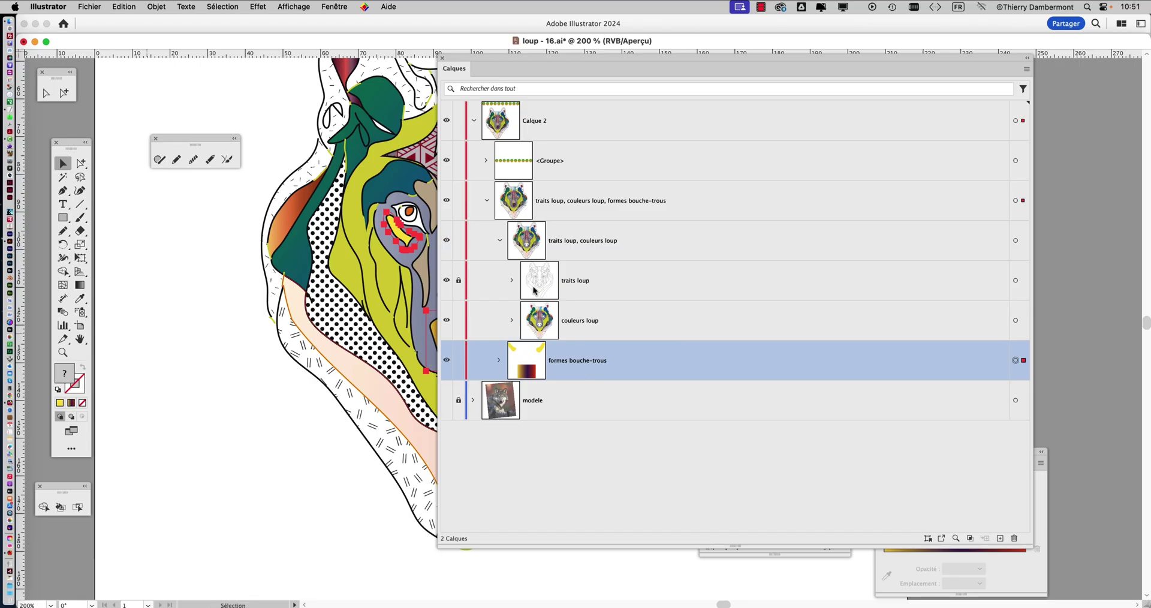
left_click(501, 238)
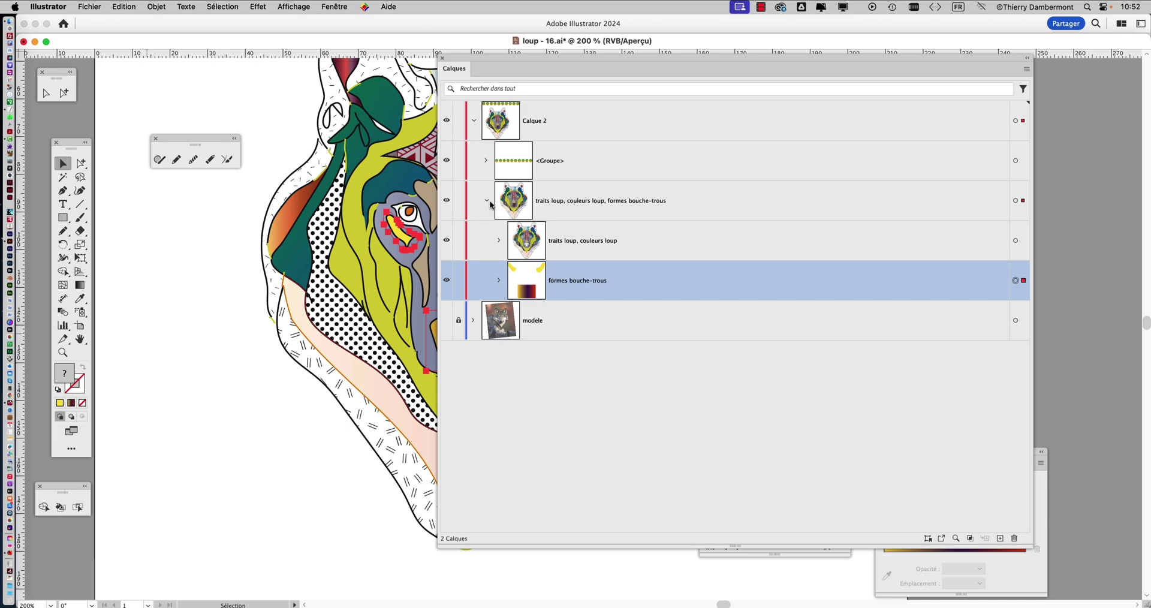
left_click(488, 201)
Save the document as a new version named "loup - 17.ai" in the Illustrator 2020 format, keeping the default options.
left_click(80, 5)
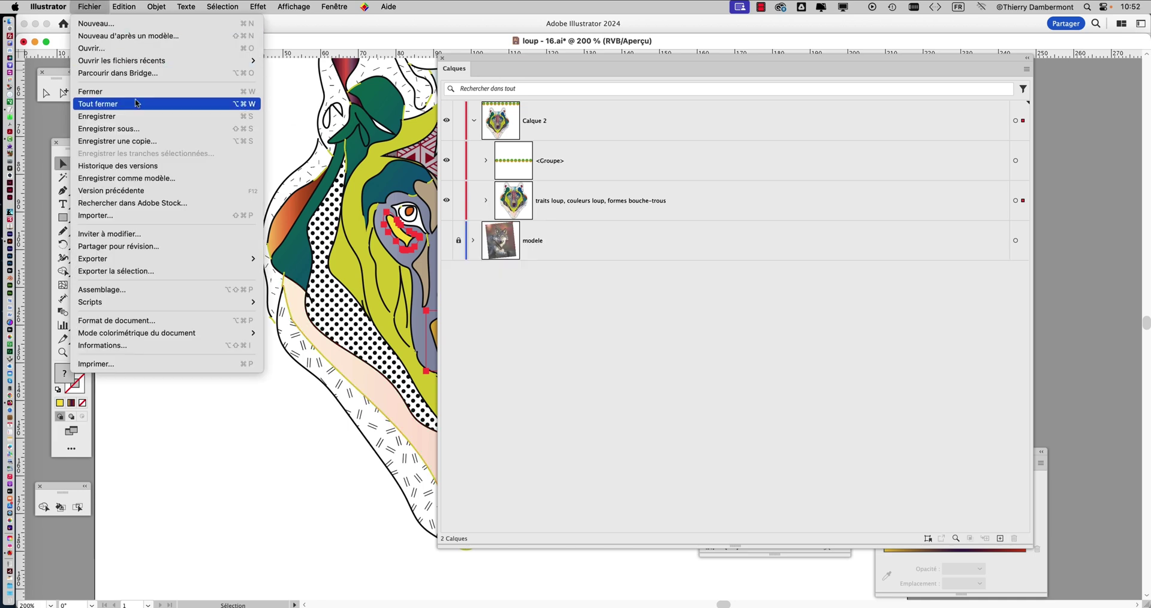
left_click(126, 126)
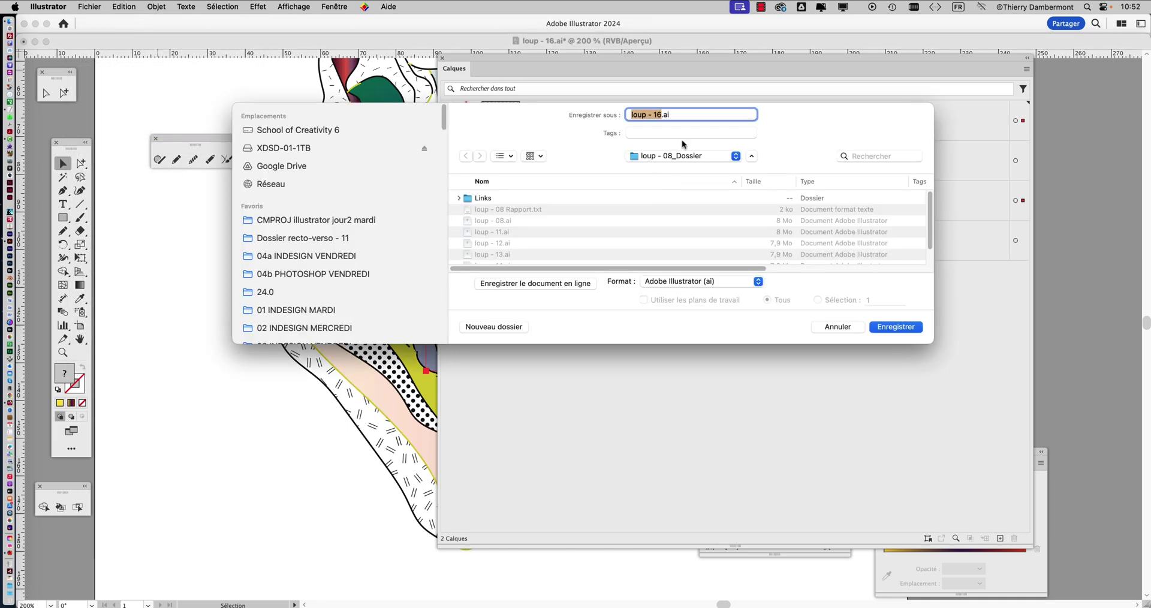
left_click(659, 115)
type("7")
left_click(889, 330)
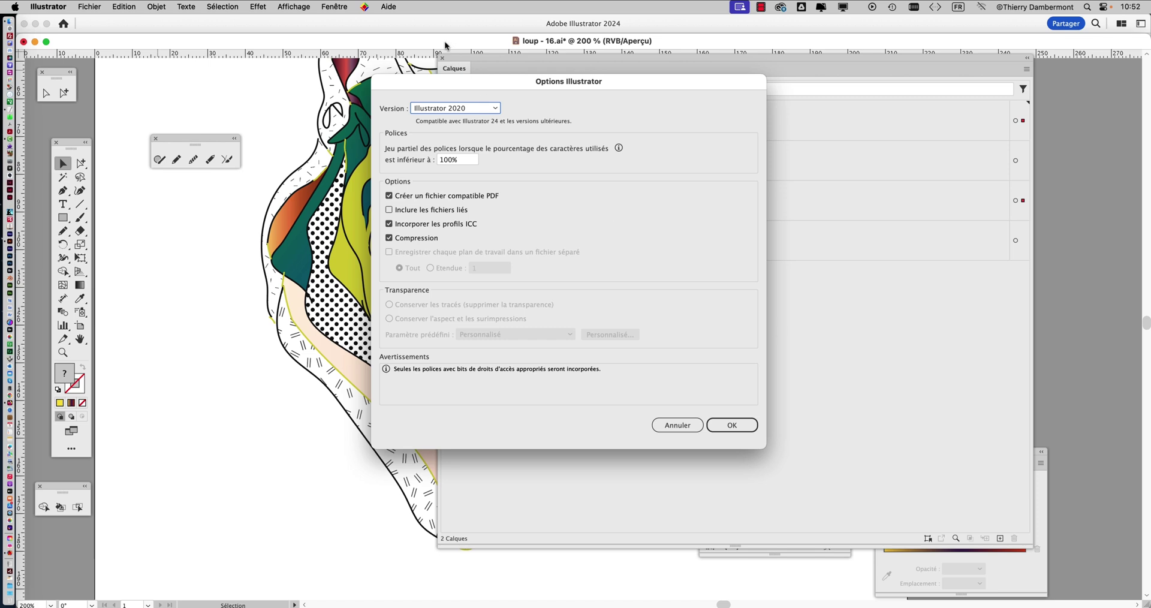
left_click(724, 423)
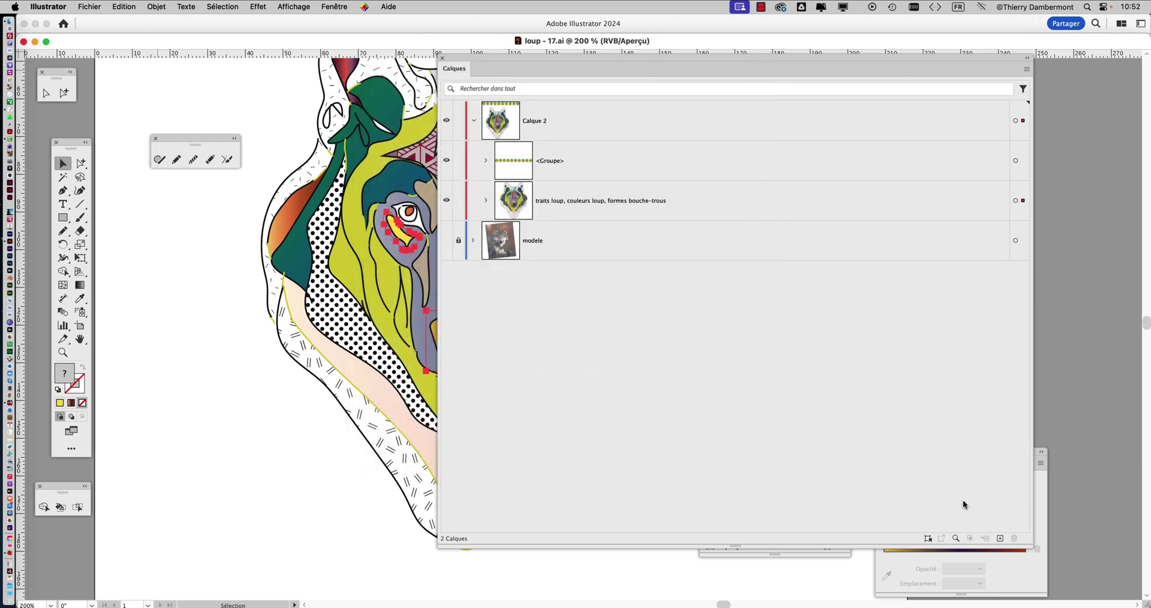
Shrink the layers panel, move it clear of the wolf artwork and collapse the Calque 2 layer.
left_click_drag(1029, 544, 770, 397)
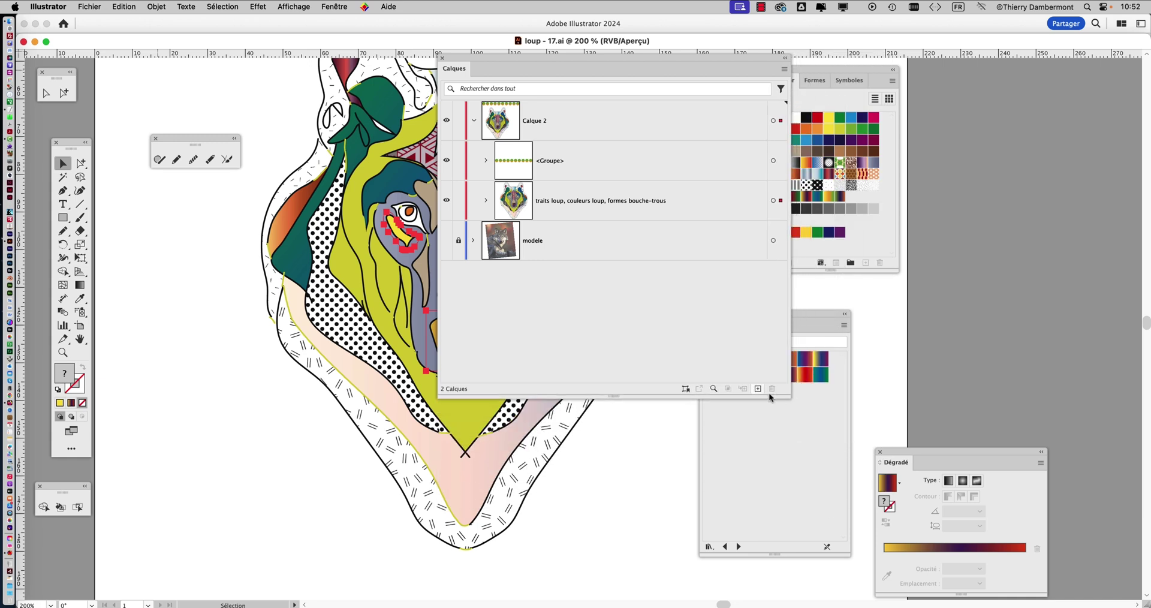
left_click_drag(528, 56, 774, 159)
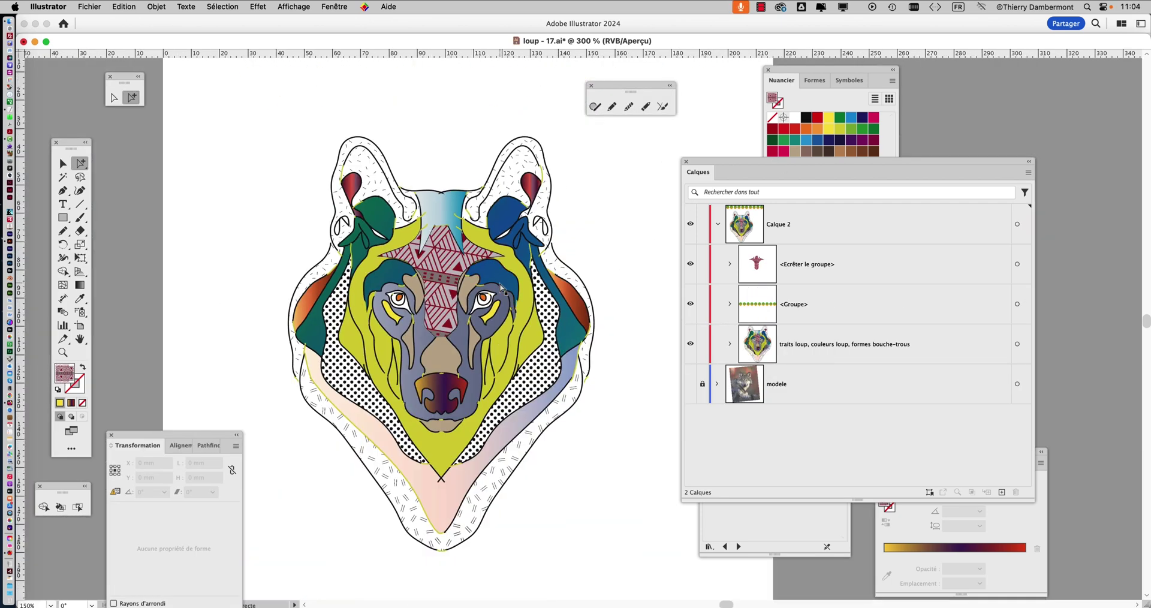
left_click_drag(422, 294, 293, 268)
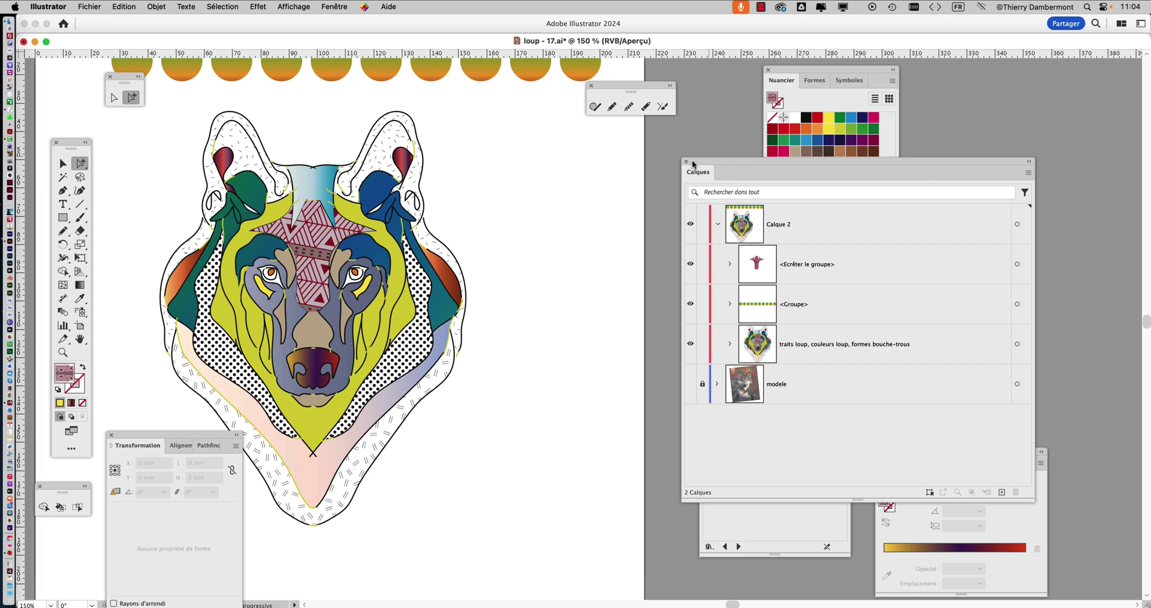
left_click_drag(692, 164, 911, 151)
left_click(937, 209)
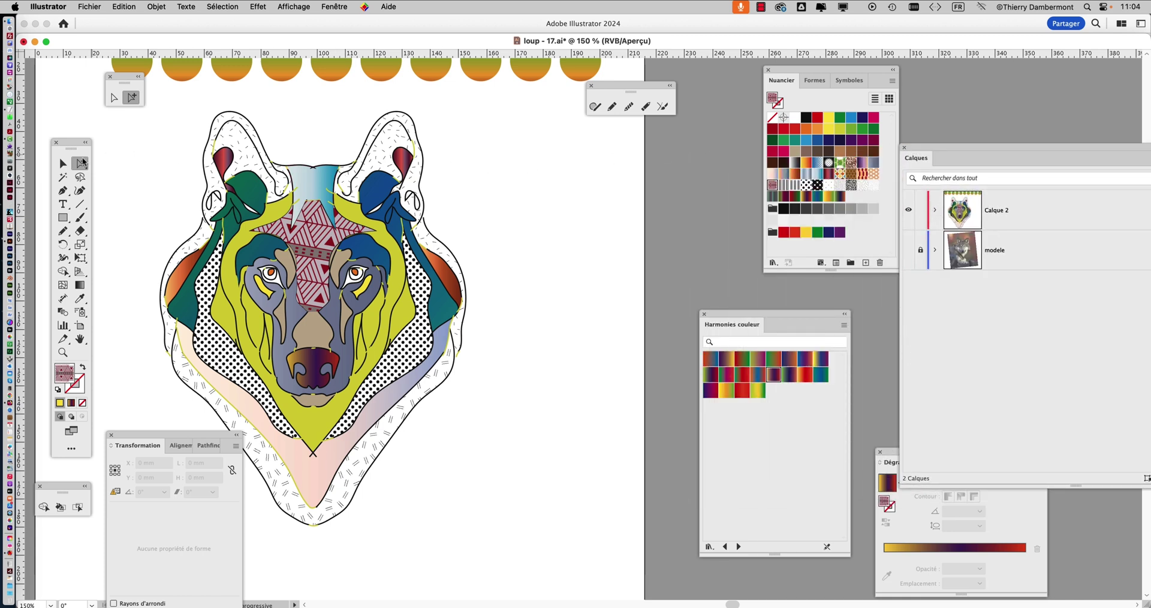
View the "Couleur Pipe iroquoise" swatch in pattern editing mode, move the swatches panel off the pattern and exit unchanged.
left_click(62, 163)
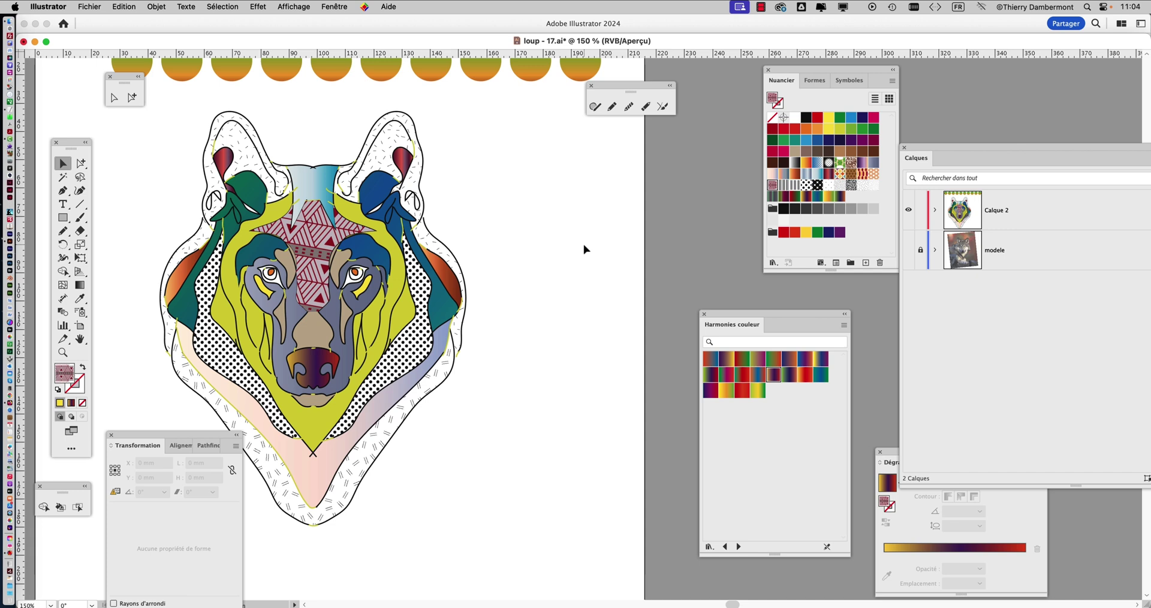
left_click_drag(807, 67, 720, 127)
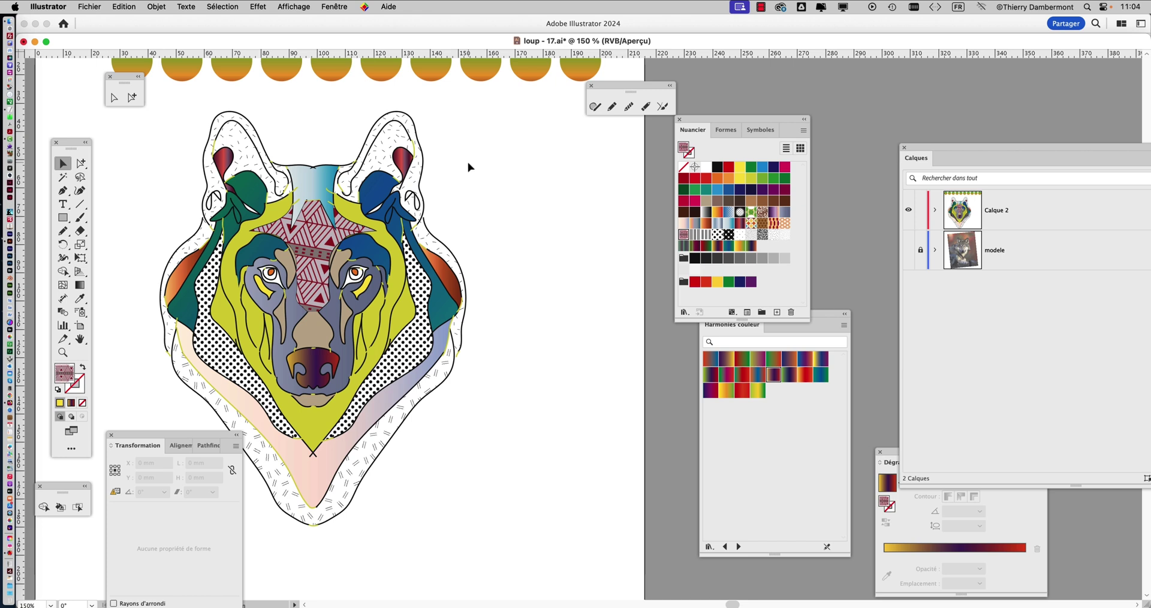
left_click_drag(692, 121, 551, 175)
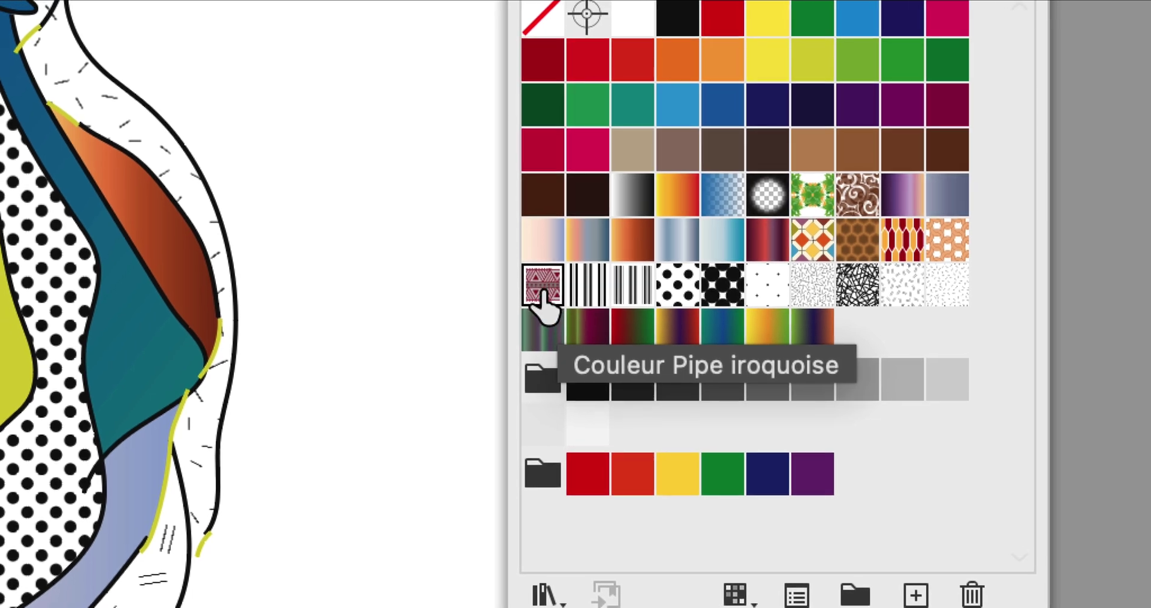
double_click(543, 292)
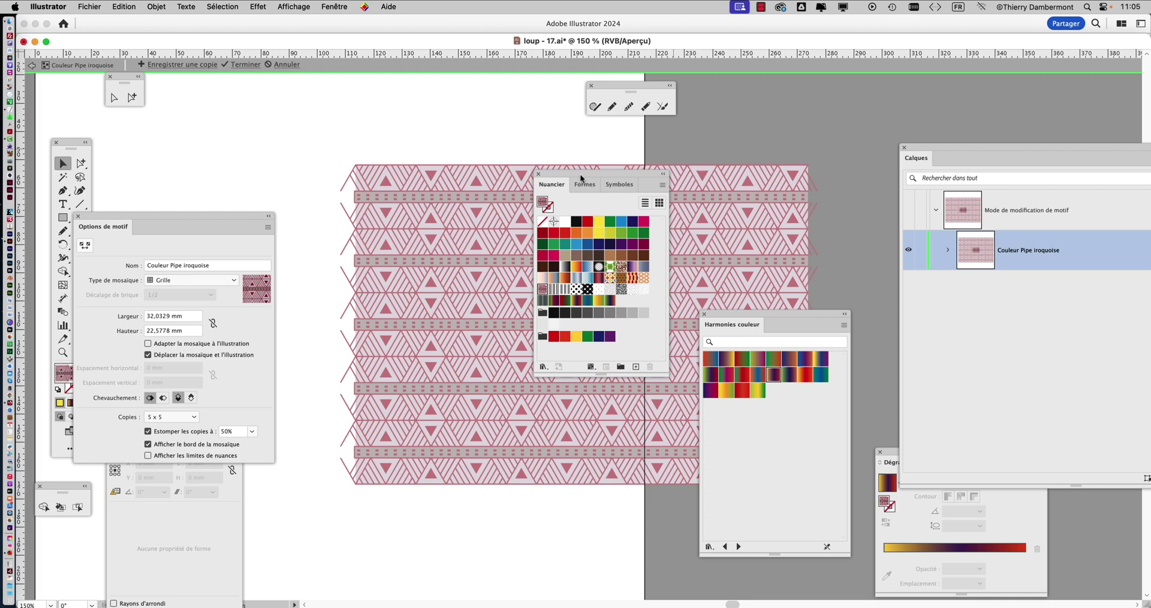
left_click_drag(580, 178, 836, 111)
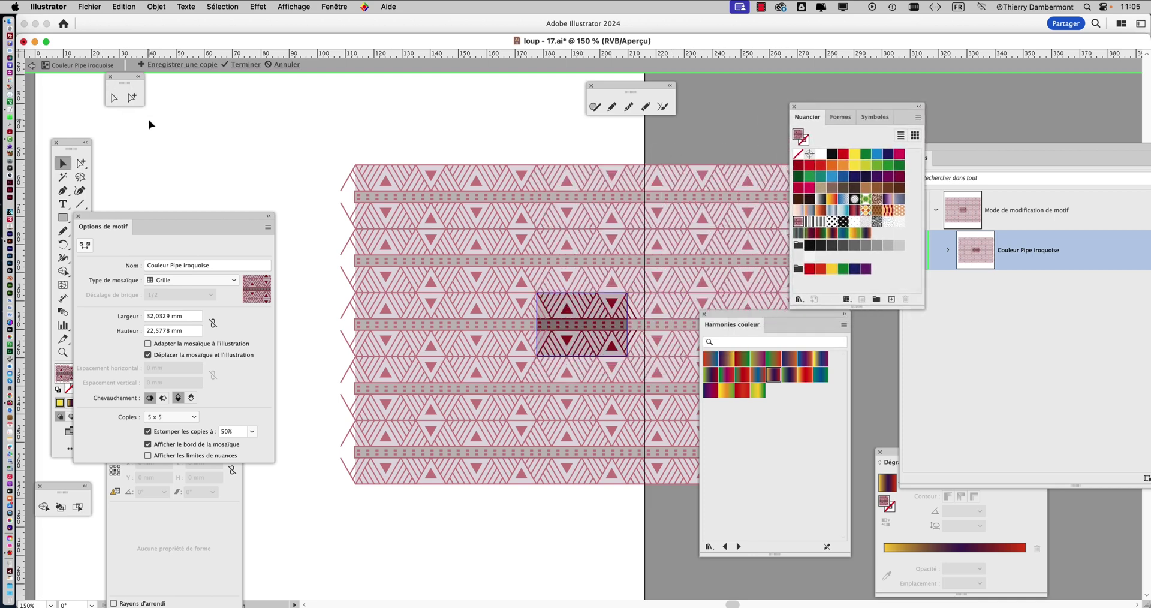
left_click(32, 64)
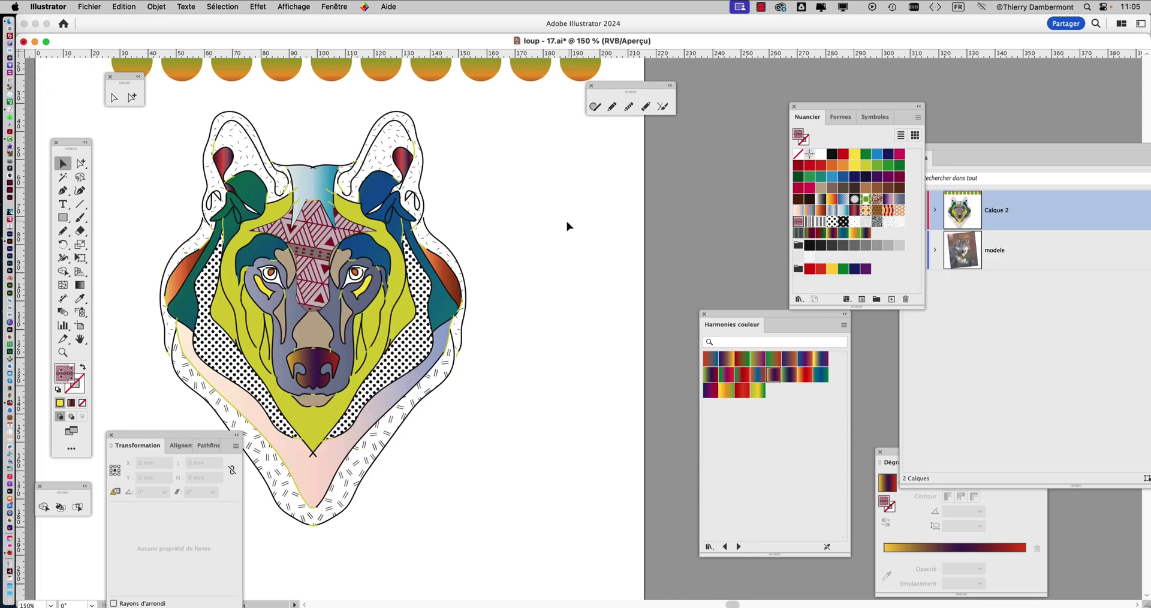
Reopen the "Couleur Pipe iroquoise" pattern for editing at 1200% magnification over an empty part of the document.
key("super+equal")
key("super+equal")
key("super+equal")
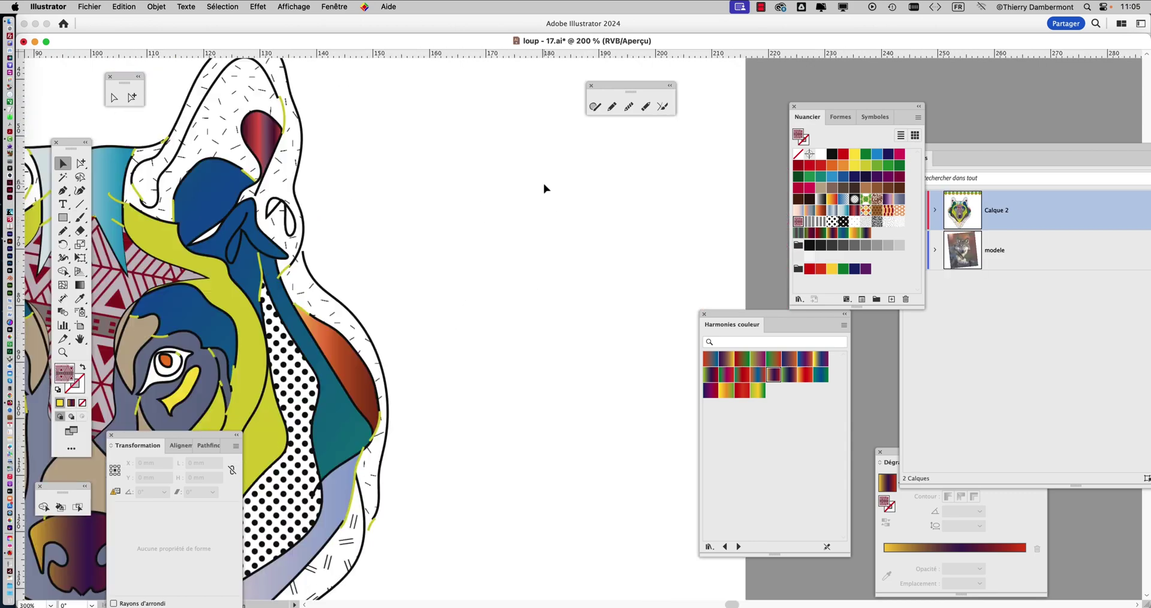
key("super+equal")
key("super+equal")
key("super+equal")
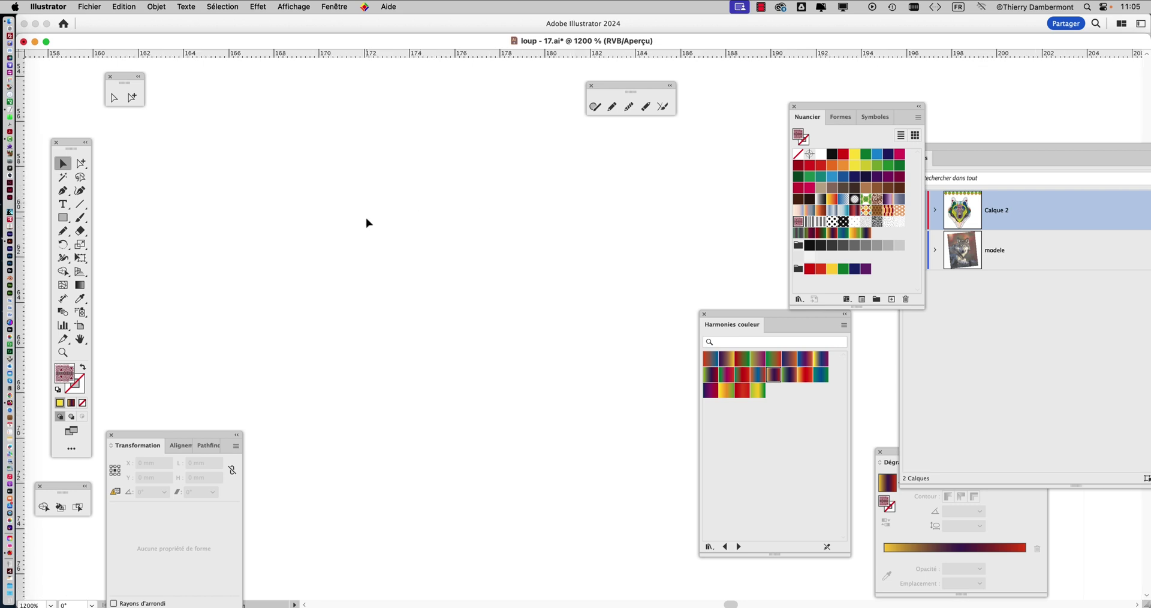
double_click(799, 223)
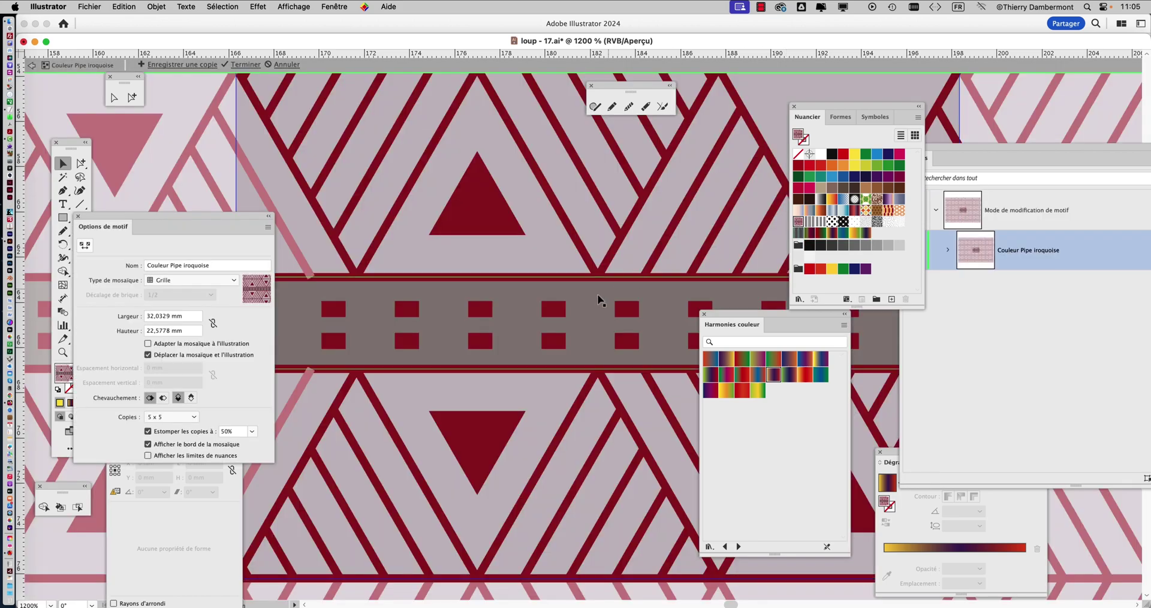
Examine the pattern tile and its repeats at 150% and 600% magnification, and leave pattern editing.
key("super+minus")
key("super+minus")
key("super+minus")
key("super+minus")
key("super+minus")
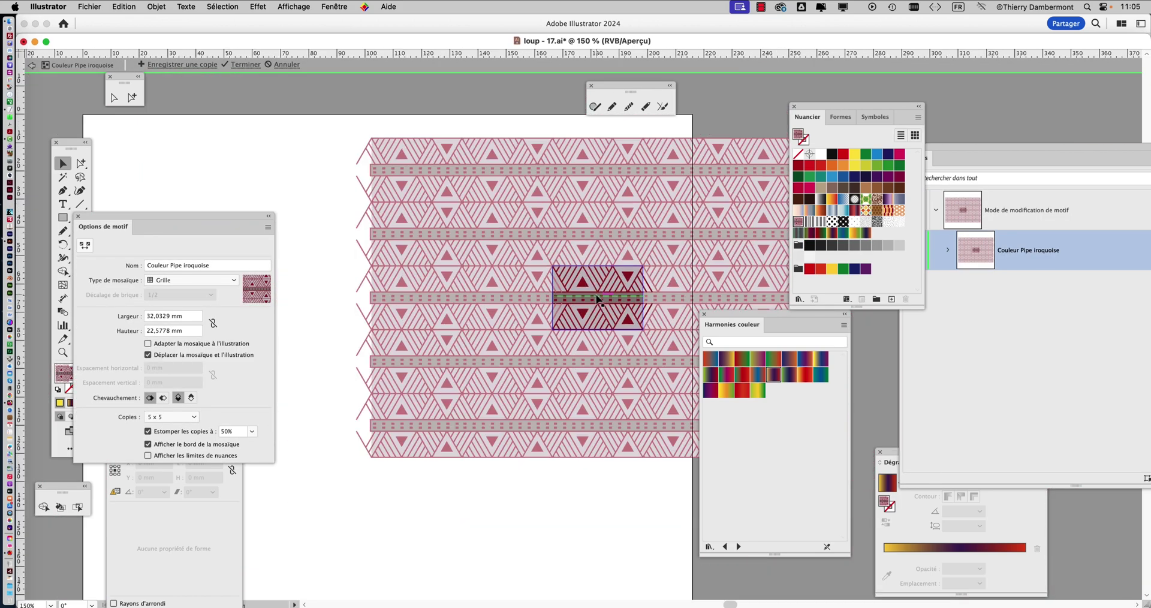
key("super+plus")
key("super+plus")
key("super+plus")
key("super+plus")
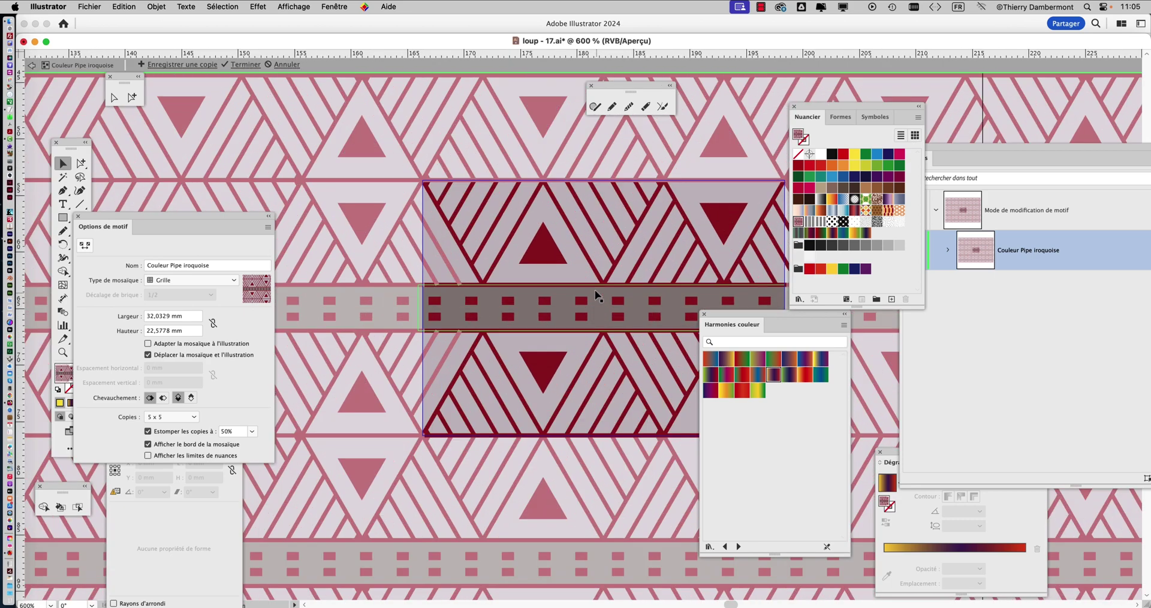
left_click(32, 65)
Inspect the central band of the "Couleur Pipe iroquoise" pattern at 1600% in editing mode, and exit without changes.
left_click_drag(558, 239, 748, 224)
left_click_drag(622, 219, 563, 286)
key("super+plus")
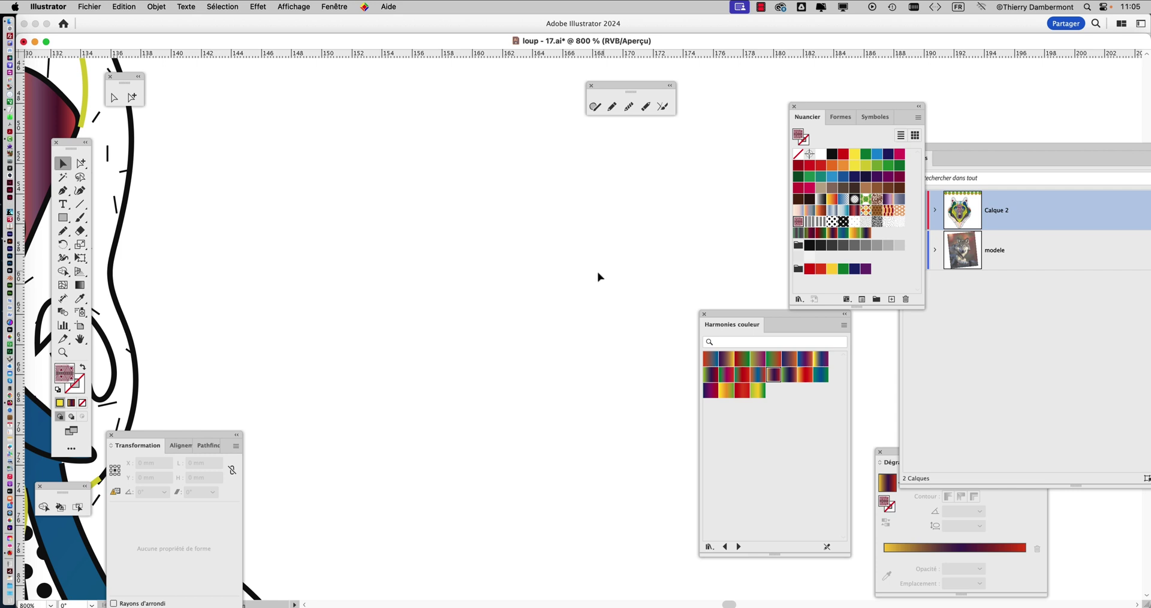
key("super+plus")
key("super+plus")
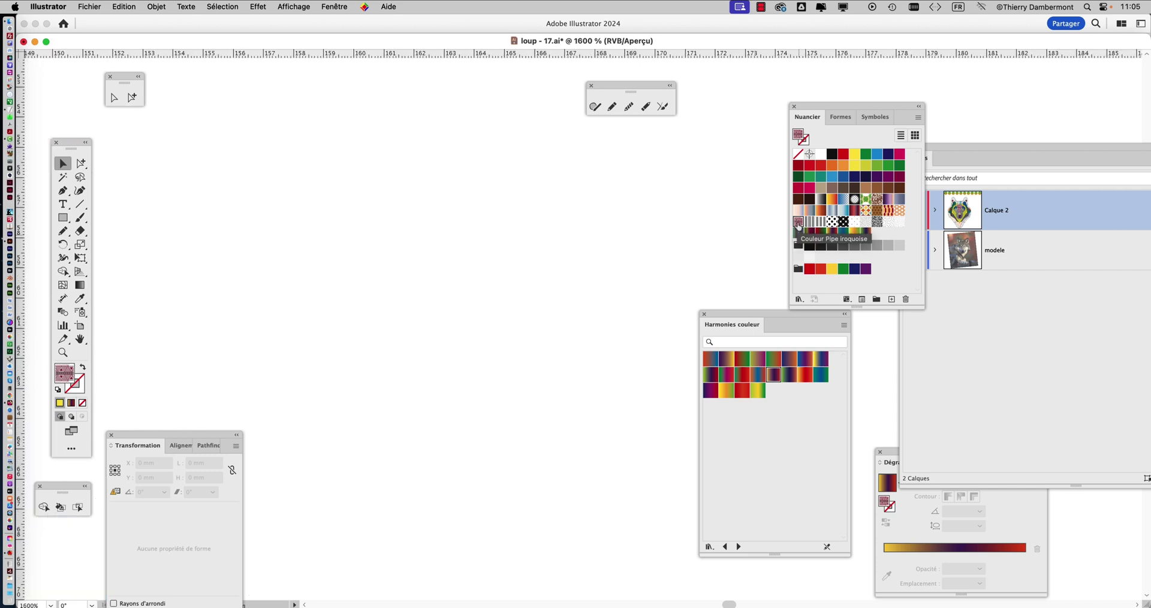
double_click(798, 223)
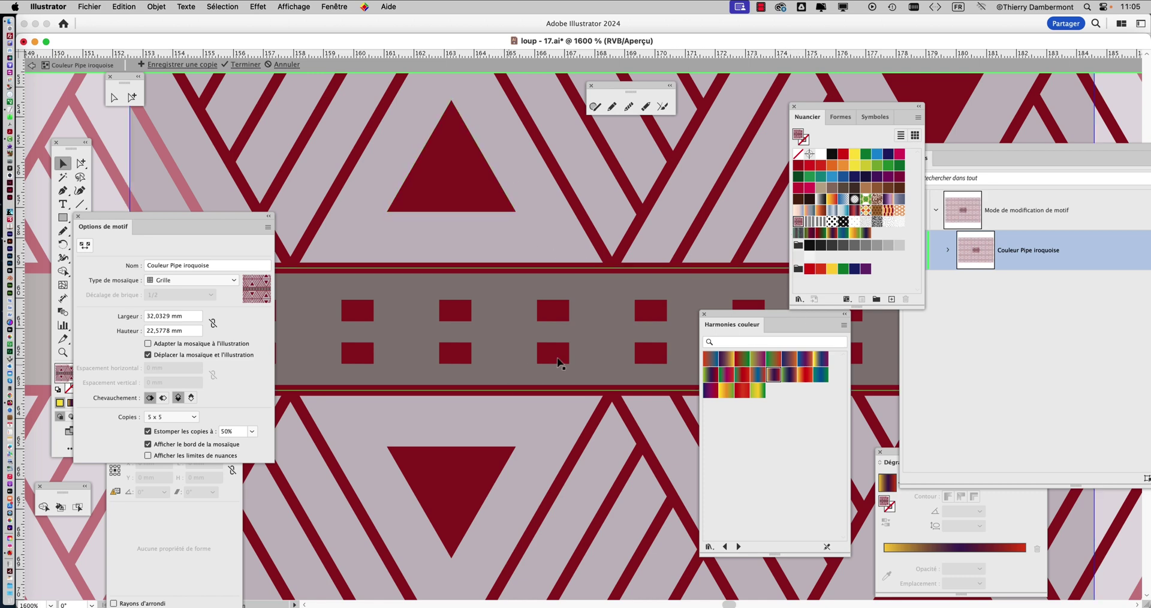
left_click(31, 64)
Draw a second artboard about 480 mm wide and 285 mm high beside the wolf artboard.
key("super+0")
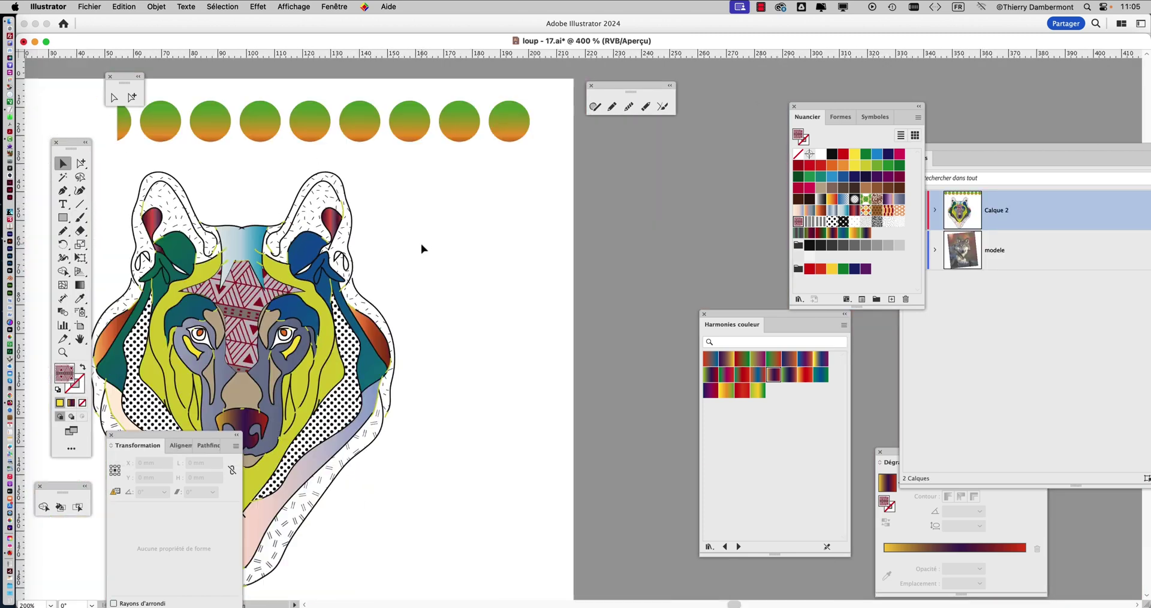
left_click_drag(460, 280, 193, 218)
left_click(80, 325)
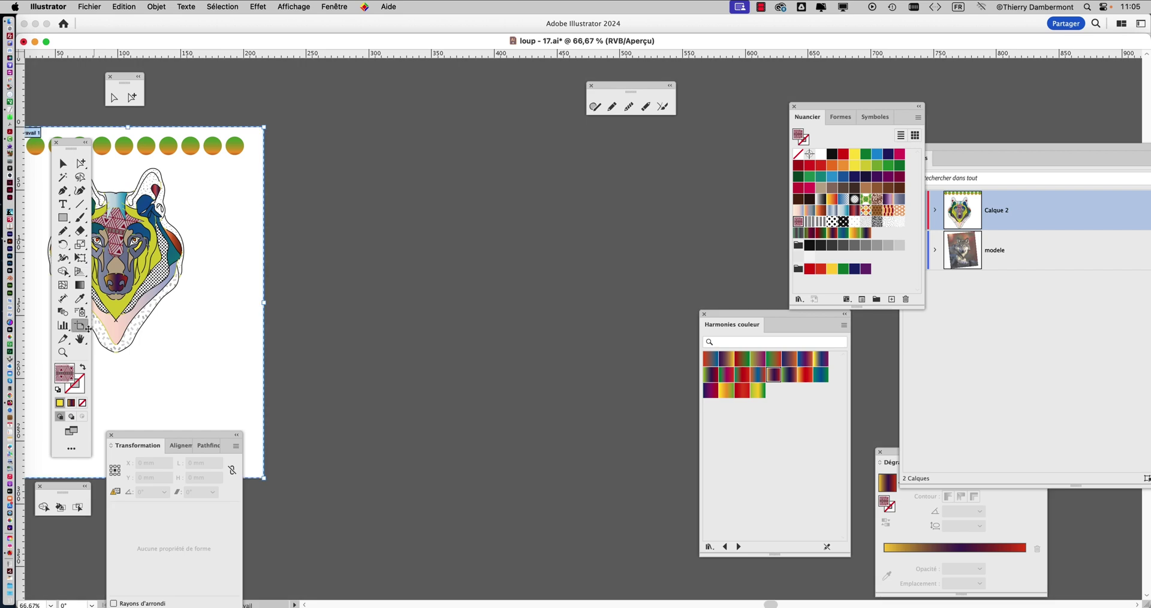
left_click_drag(307, 133, 912, 491)
scroll(622, 311, "up", 1)
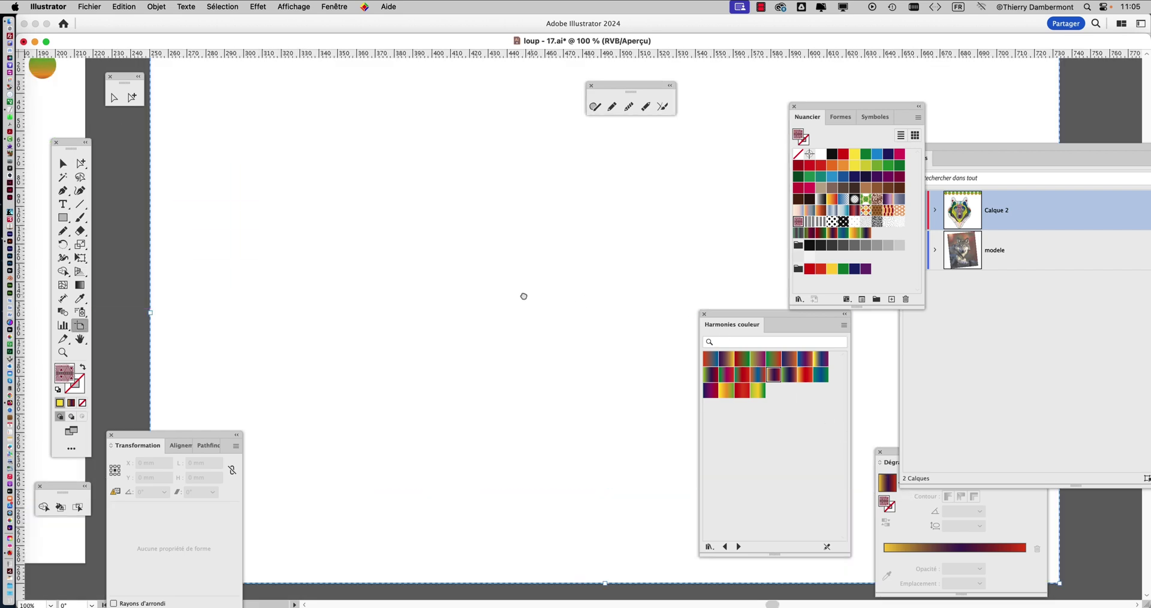
Reopen the "Couleur Pipe iroquoise" pattern for editing over the new artboard and move the colour harmonies and pattern options windows clear of the tiles.
left_click_drag(525, 296, 375, 299)
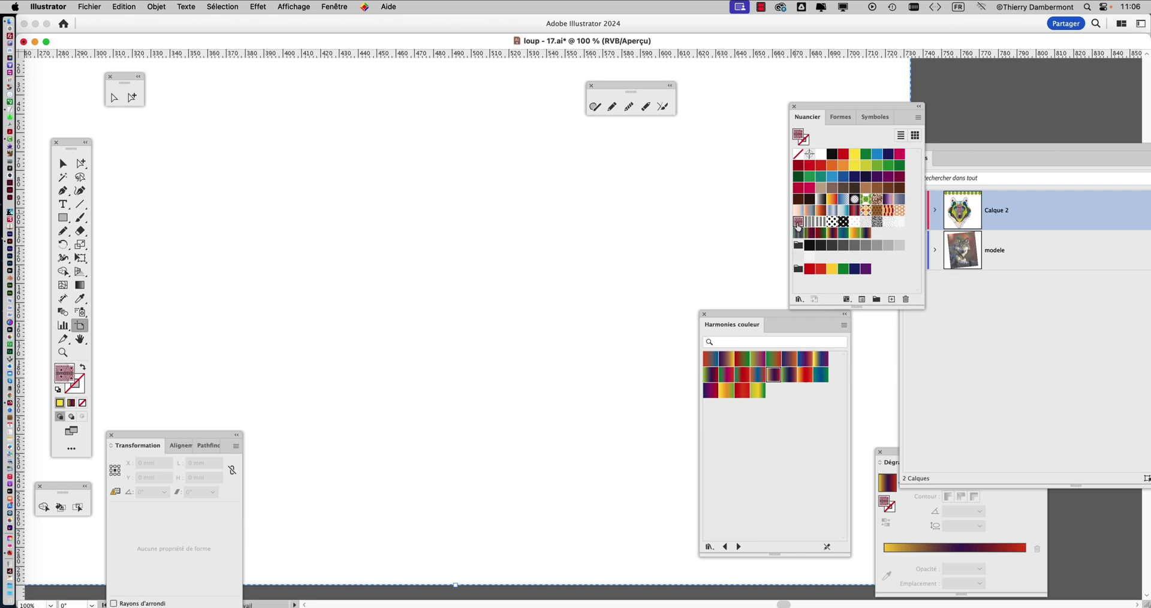
double_click(798, 223)
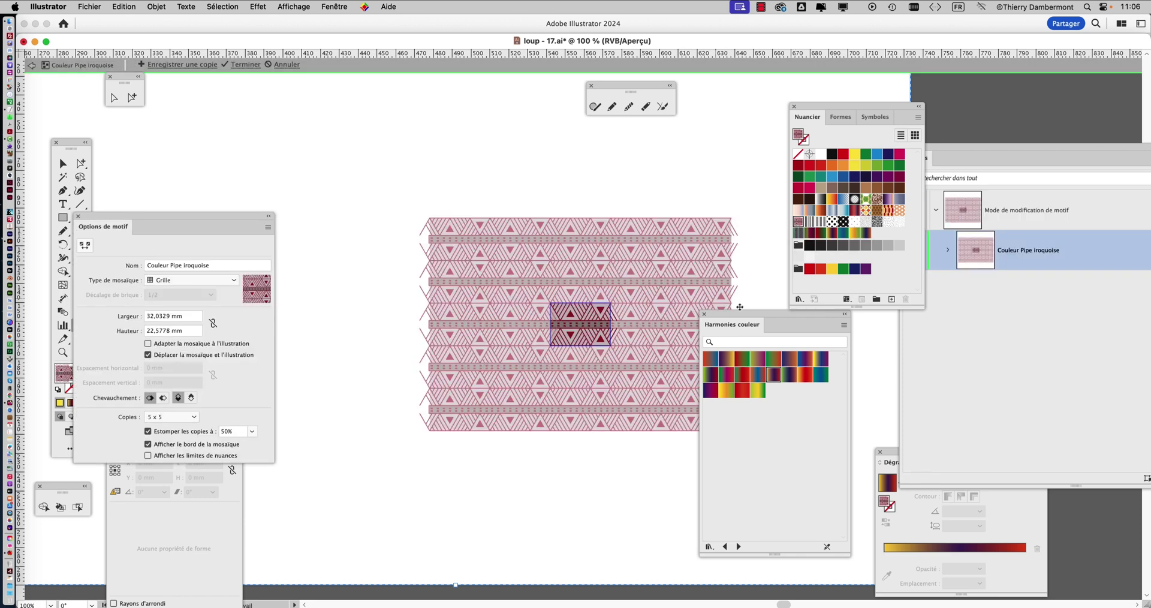
left_click_drag(742, 313, 843, 363)
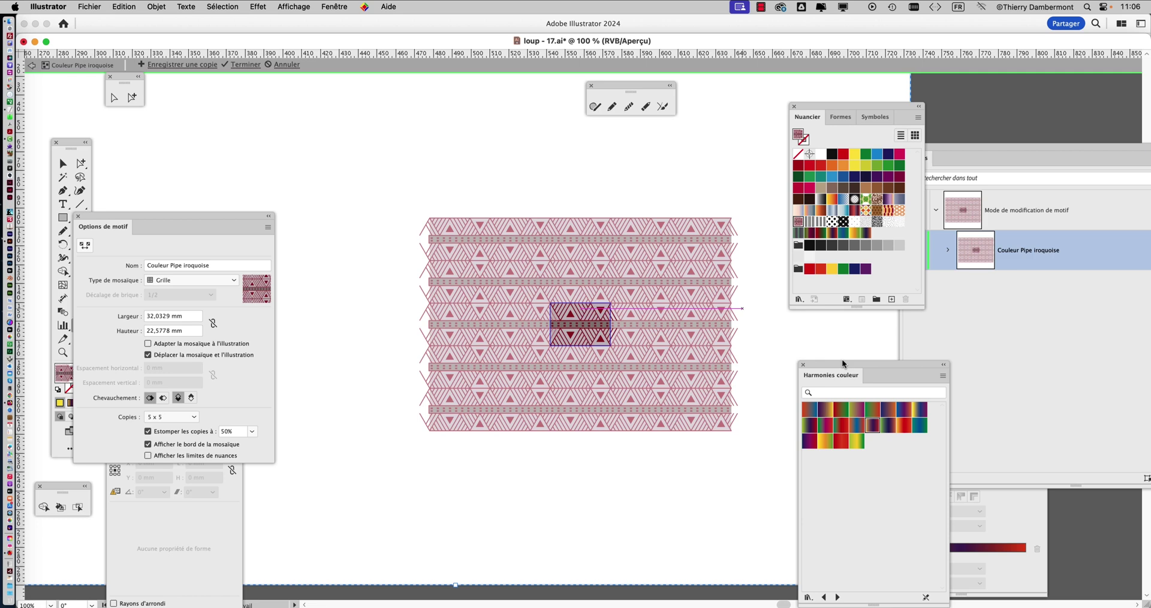
left_click_drag(189, 217, 333, 193)
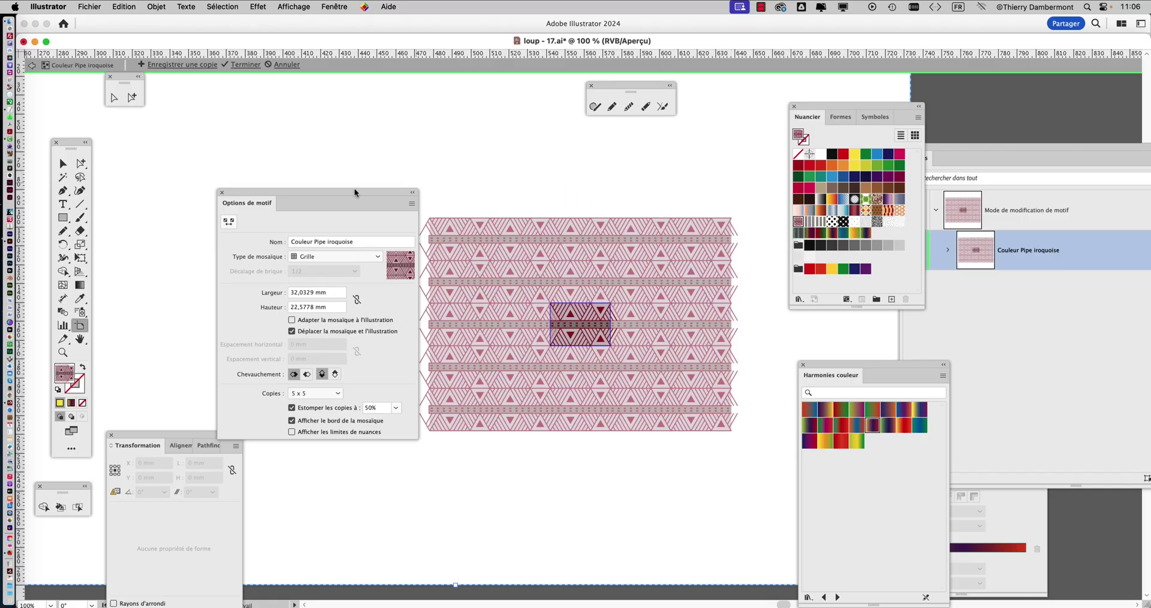
left_click_drag(292, 196, 255, 118)
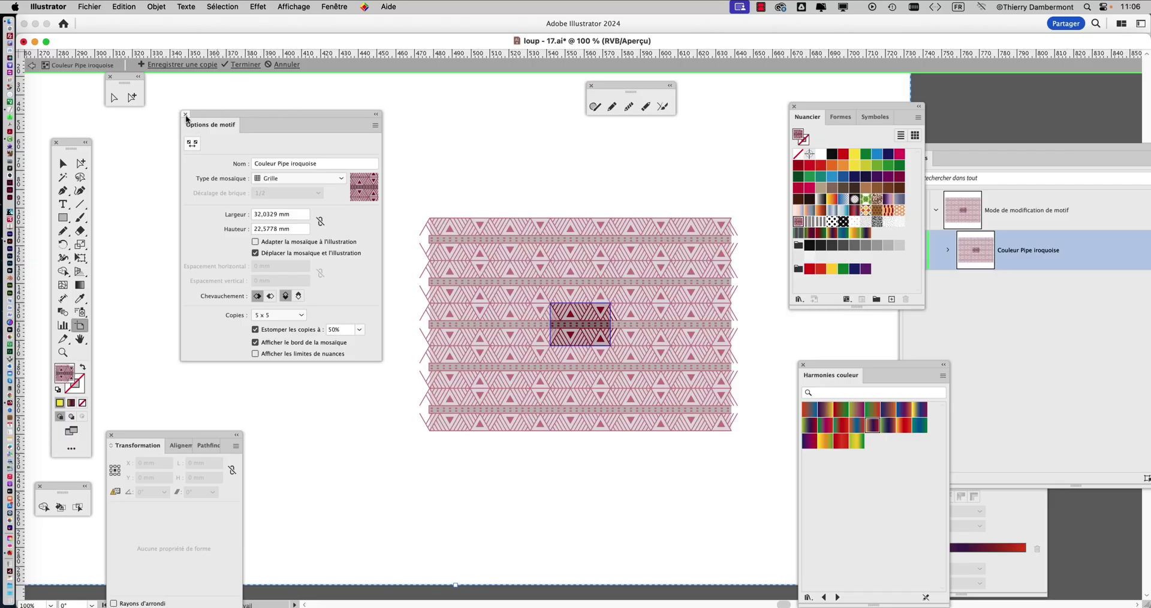
left_click_drag(197, 115, 182, 115)
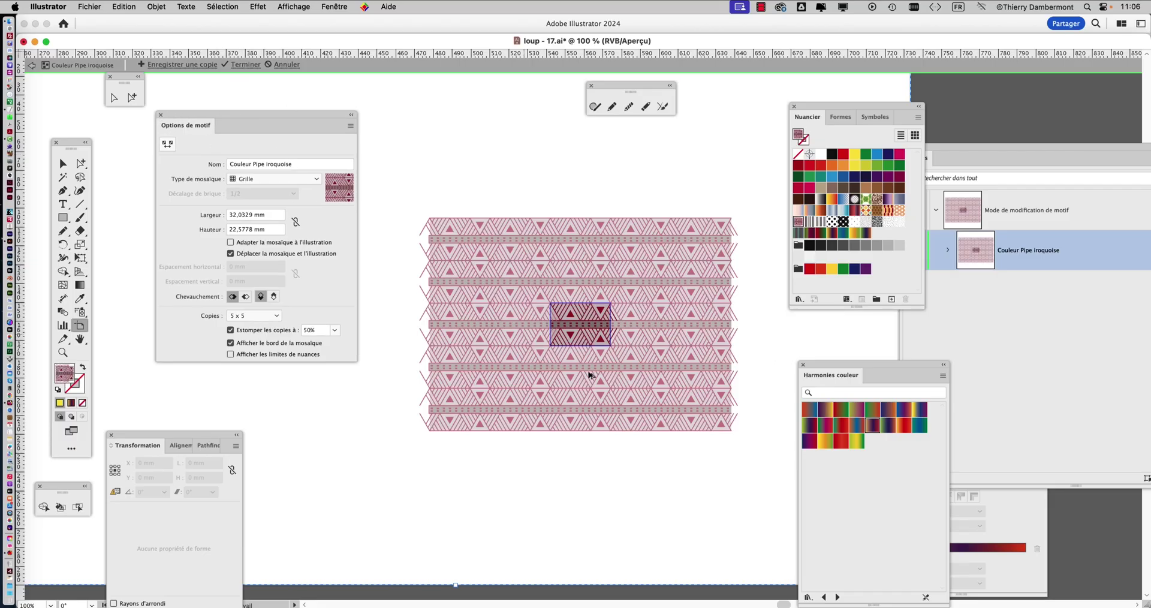
Fill the pattern tile's upper-right triangle with the orange swatch C=0 M=35 J=85 N=0.
scroll(607, 341, "up", 2)
scroll(569, 322, "up", 2)
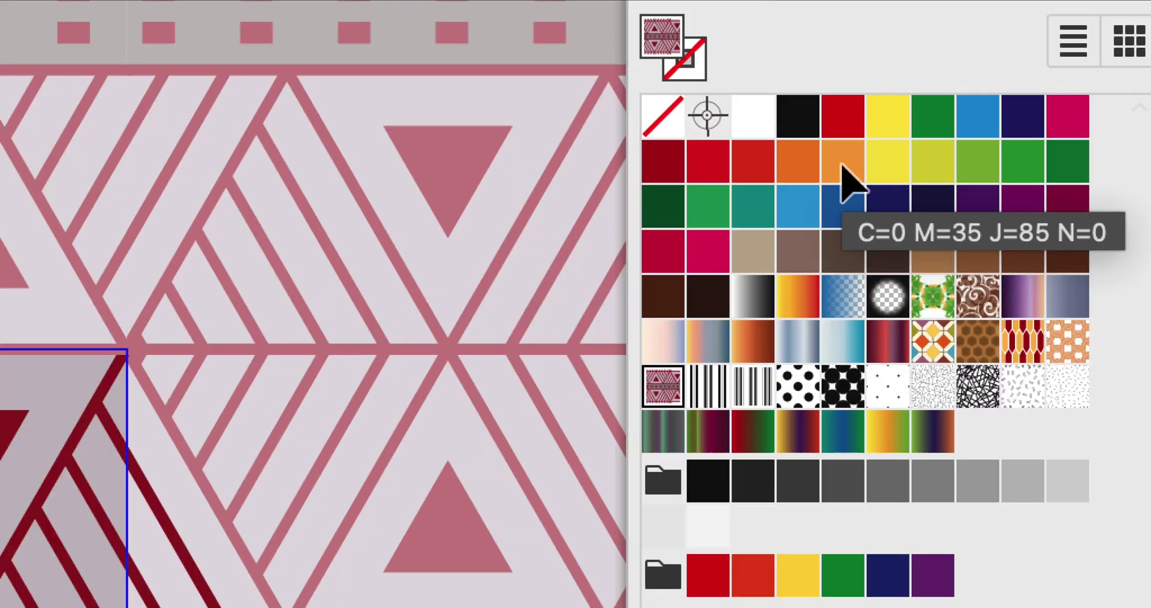
left_click_drag(843, 168, 22, 413)
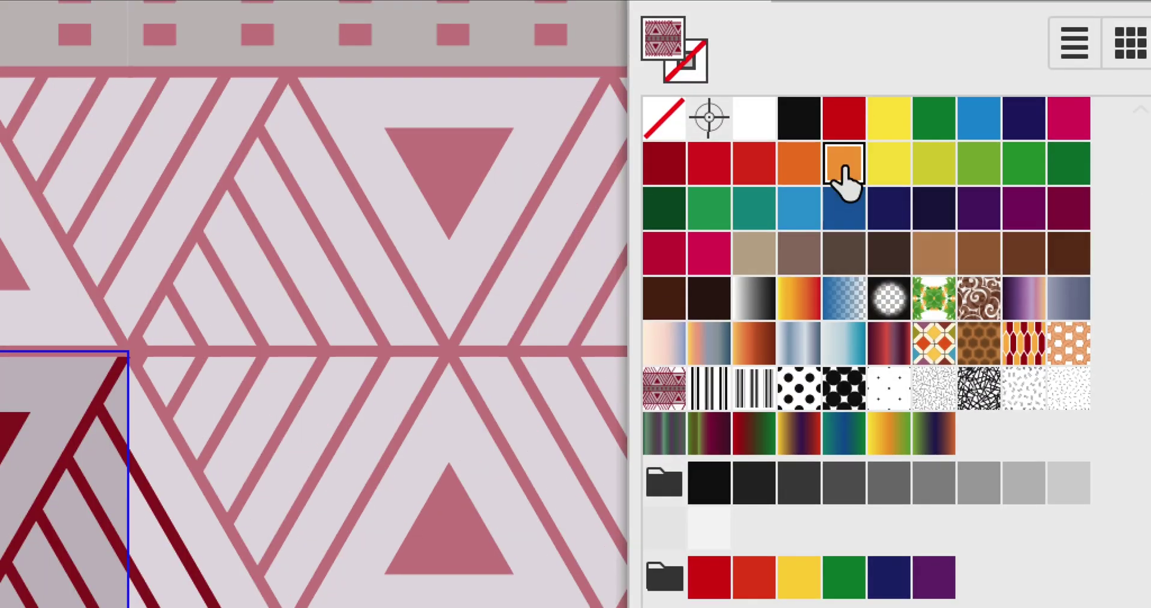
left_click_drag(678, 211, 634, 238)
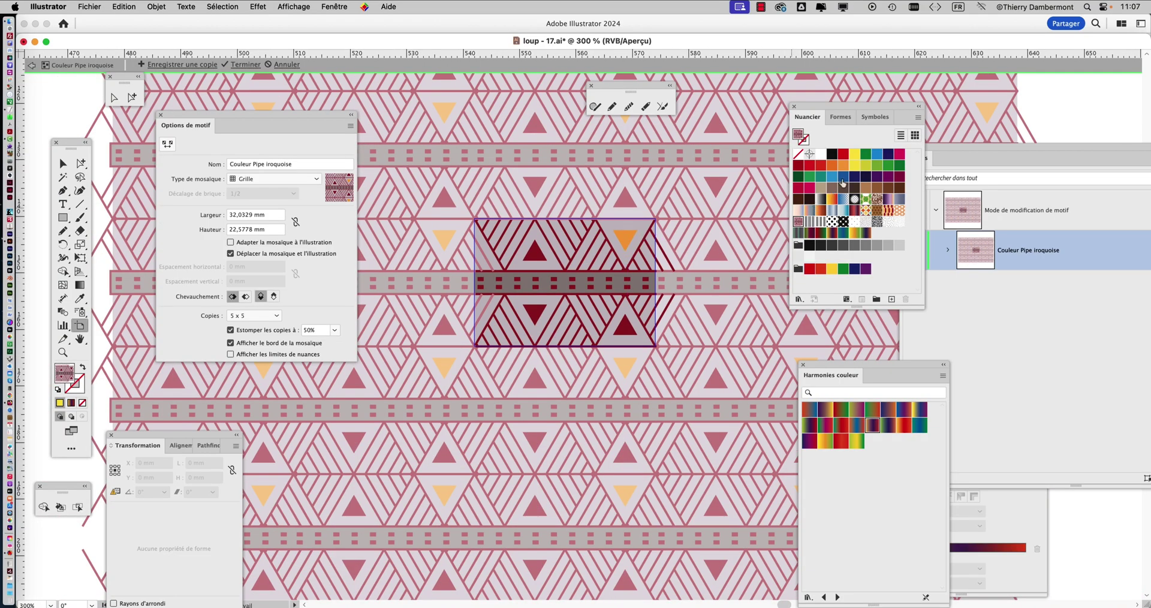
Recolour the tile's upper-right triangle blue and its upper-left triangle green, and try the C=35 M=100 J=35 N=10 swatch on the central band.
left_click_drag(833, 177, 631, 243)
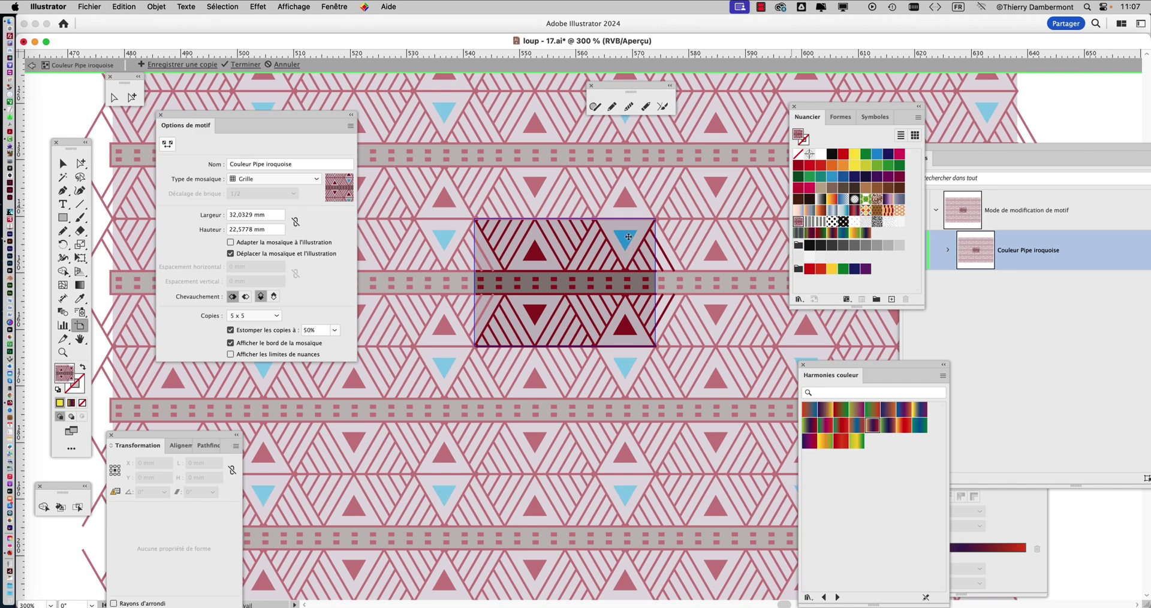
left_click_drag(878, 168, 538, 255)
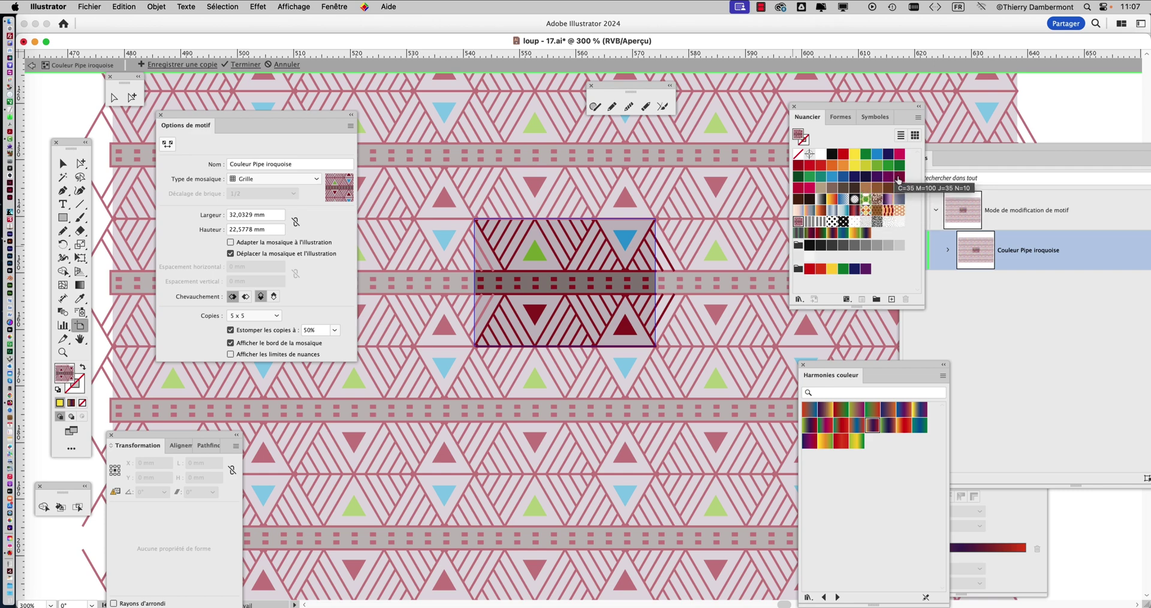
left_click_drag(899, 177, 539, 285)
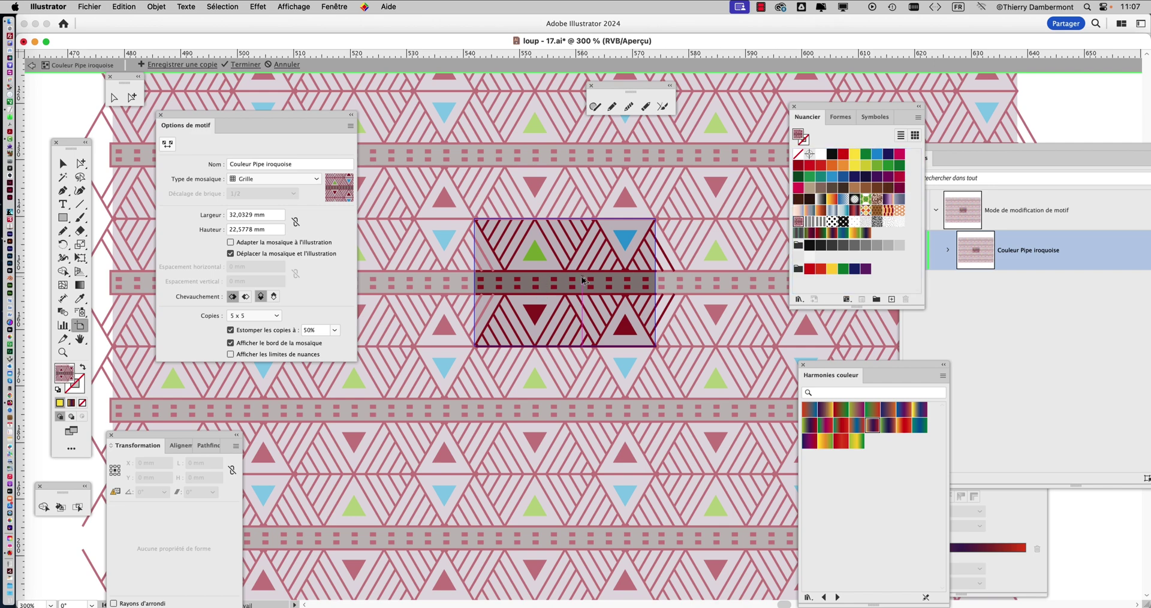
Shift the tile's blue triangle up and left, the green triangle down, and the lower-left triangle up.
scroll(582, 280, "up", 3)
left_click(80, 163)
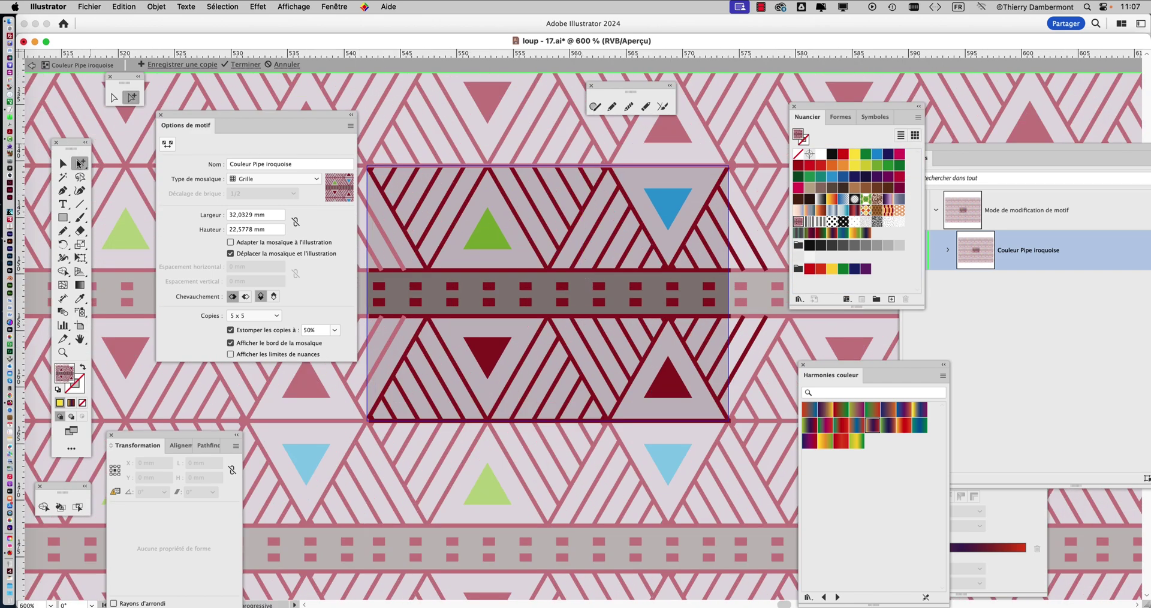
left_click_drag(669, 208, 655, 193)
left_click_drag(494, 233, 494, 246)
left_click_drag(495, 348, 496, 337)
Move the lower-left and blue triangles back down and the green triangle up within the tile, working at 200% magnification.
key("super+minus")
key("super+minus")
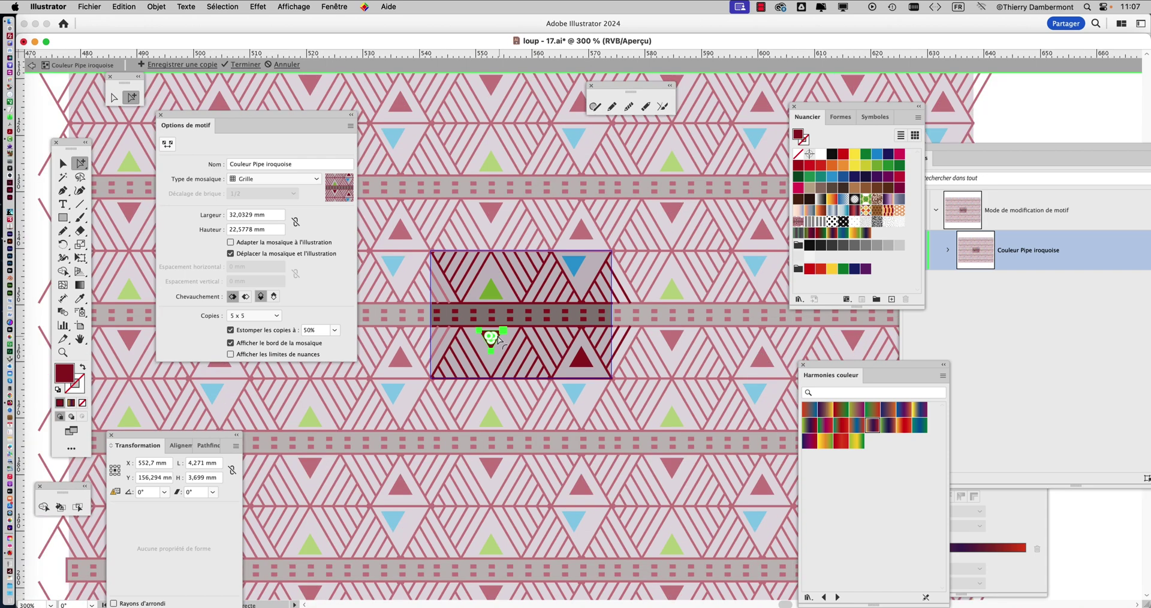
key("super+minus")
left_click_drag(494, 340, 494, 350)
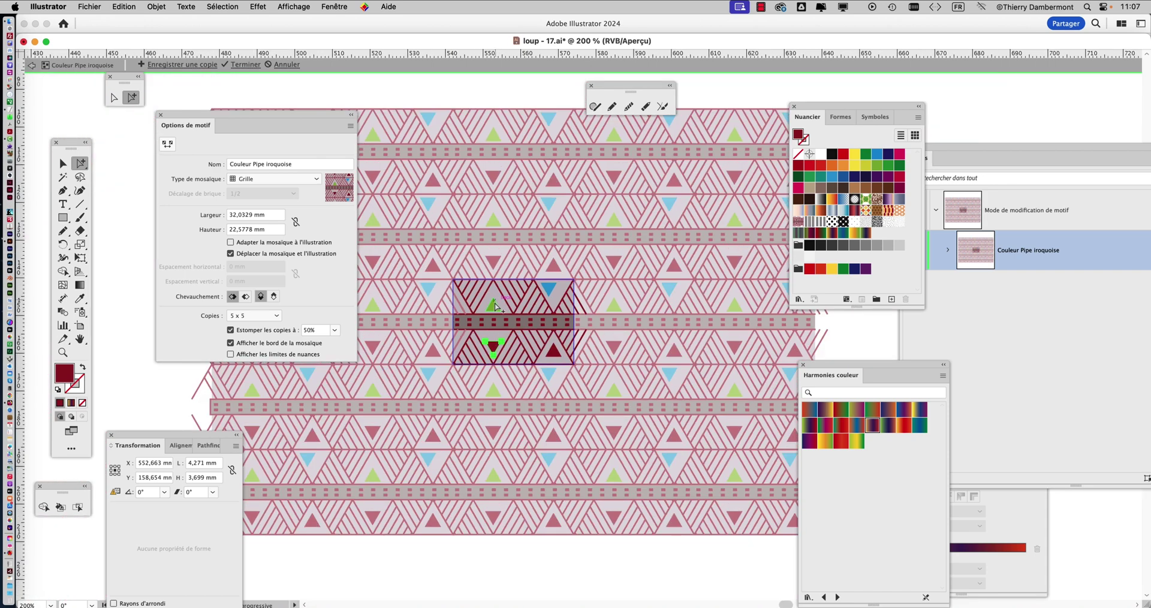
left_click_drag(494, 311, 554, 300)
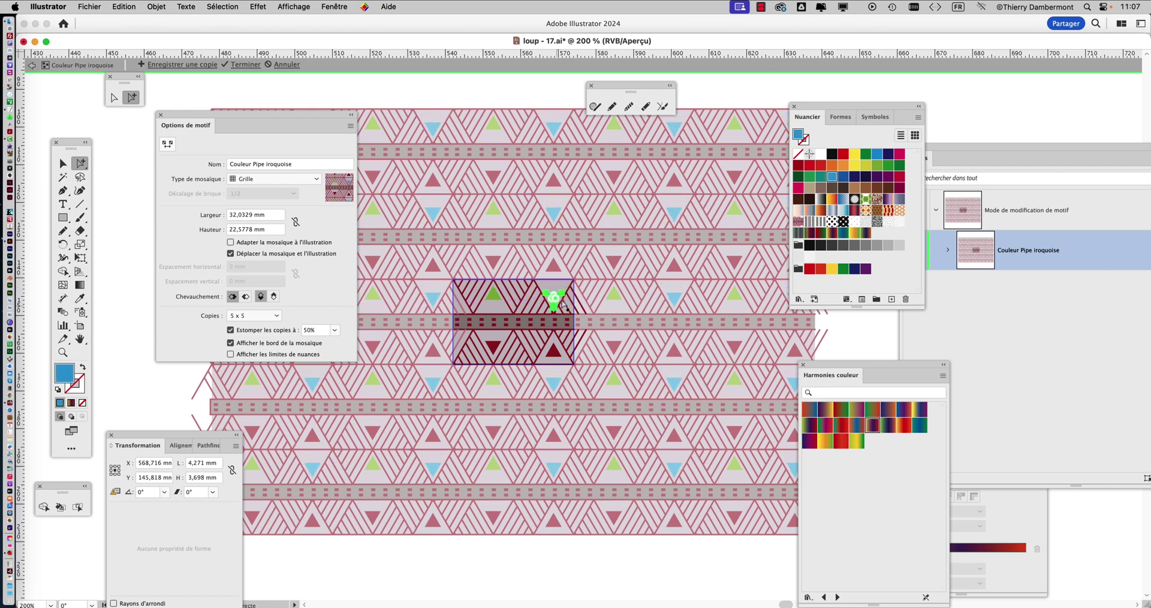
Select a diagonal line in the tile's upper half and extend the selection to all objects with the same stroke colour.
scroll(596, 290, "up", 3)
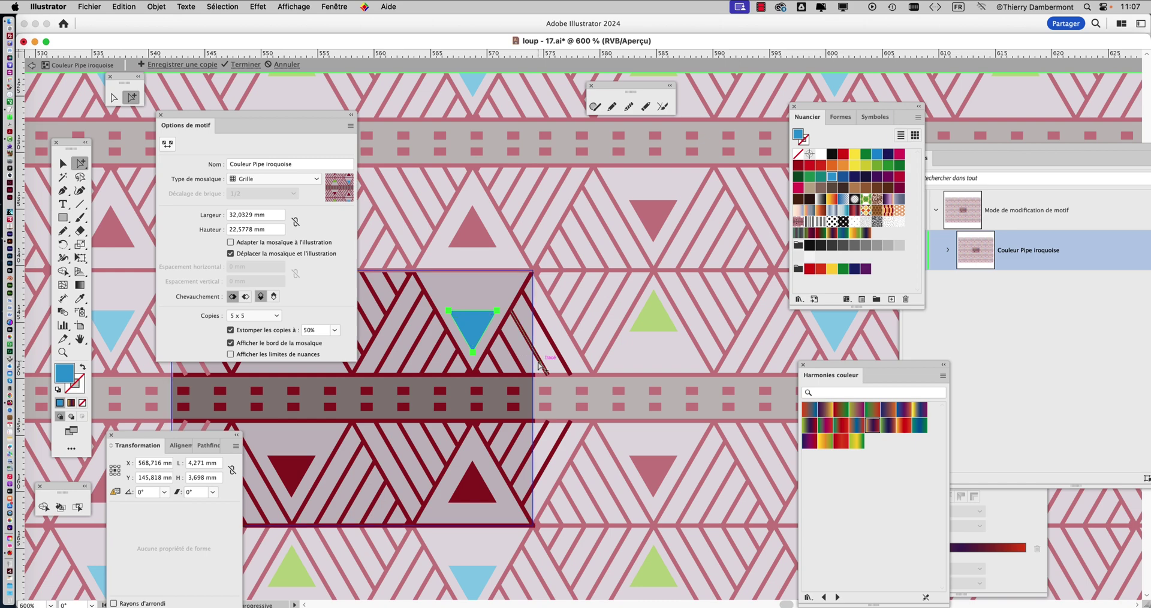
left_click(461, 355)
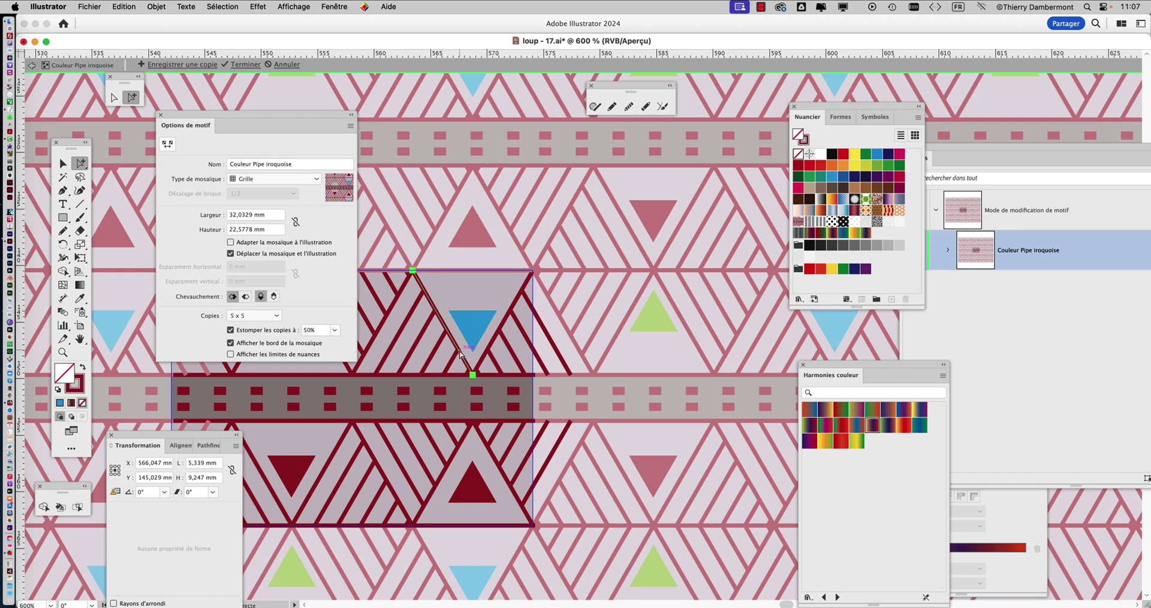
scroll(461, 354, "up", 2)
left_click_drag(470, 345, 631, 234)
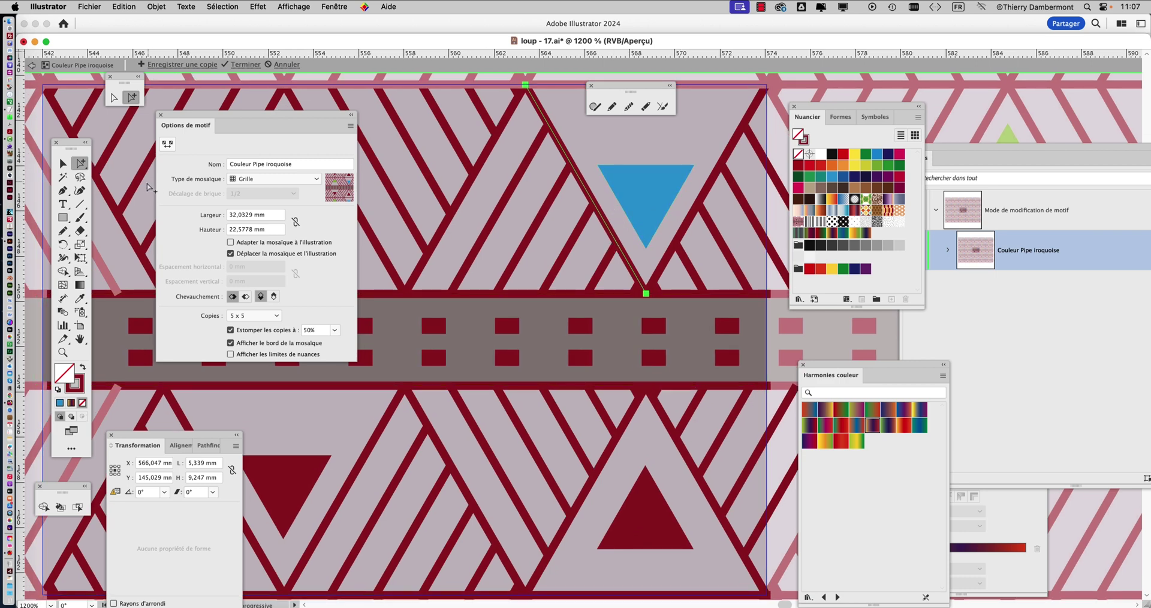
key("v")
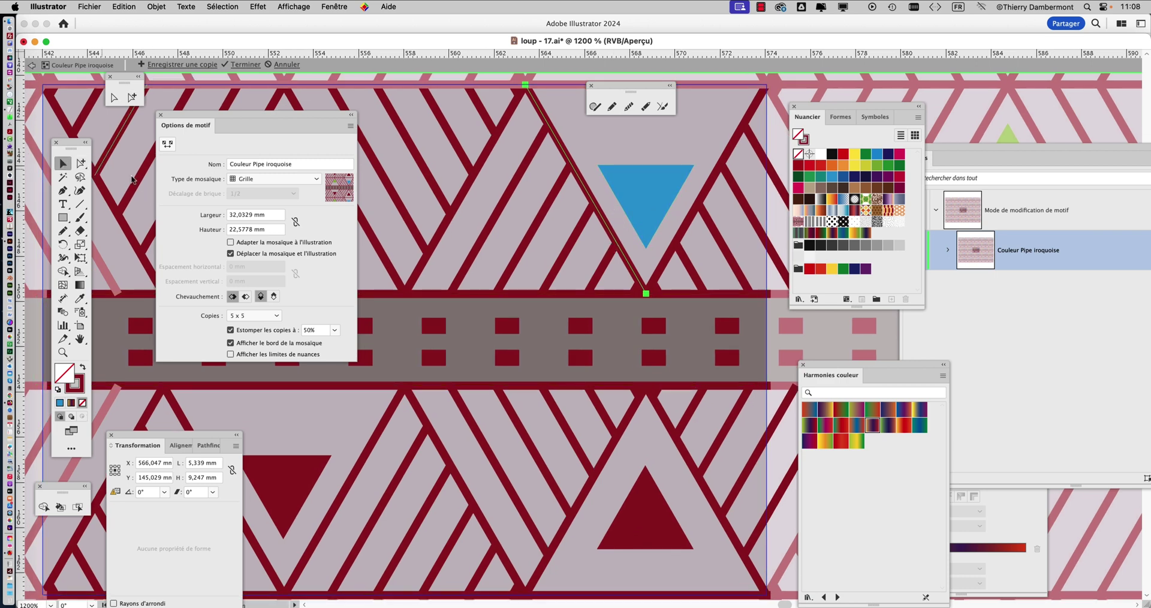
left_click(581, 222)
left_click(538, 216)
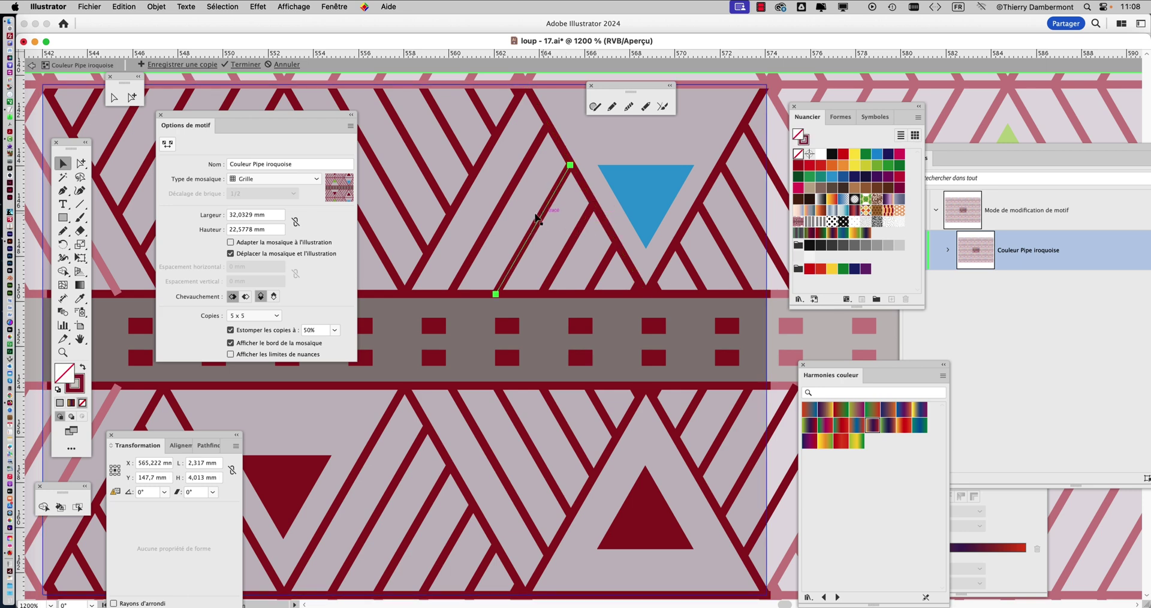
left_click(500, 212)
left_click(233, 6)
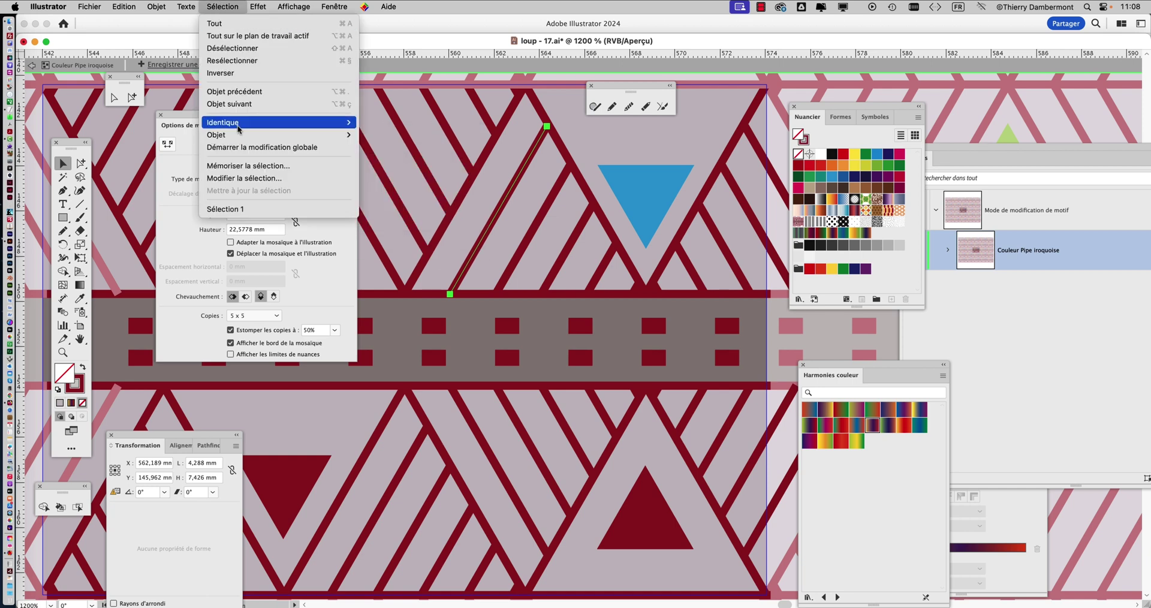
mouse_move(240, 124)
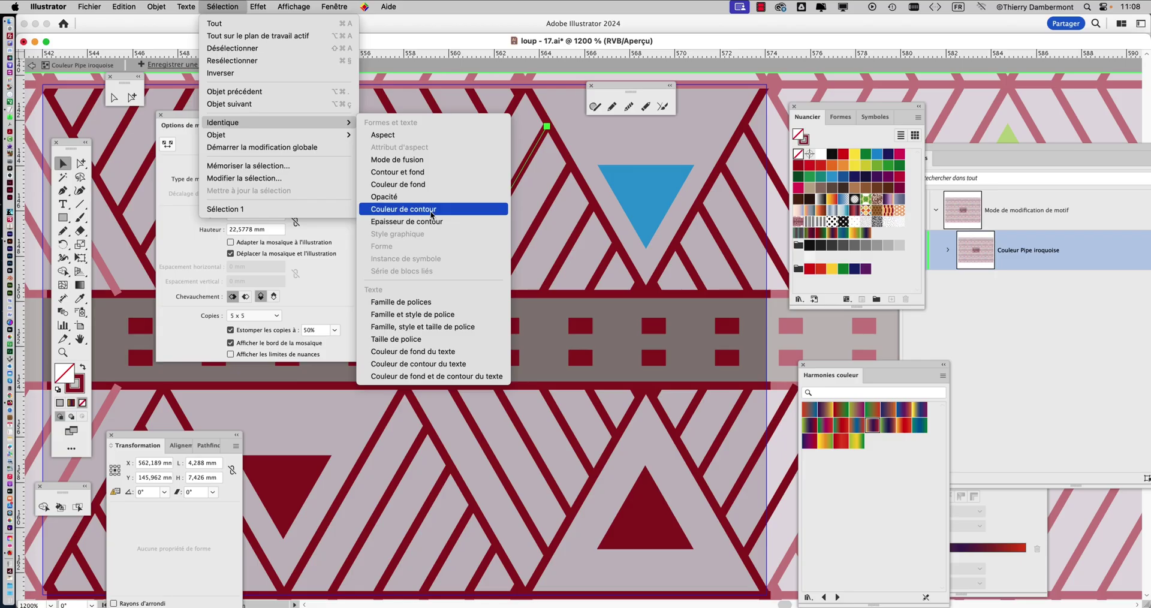
left_click(403, 209)
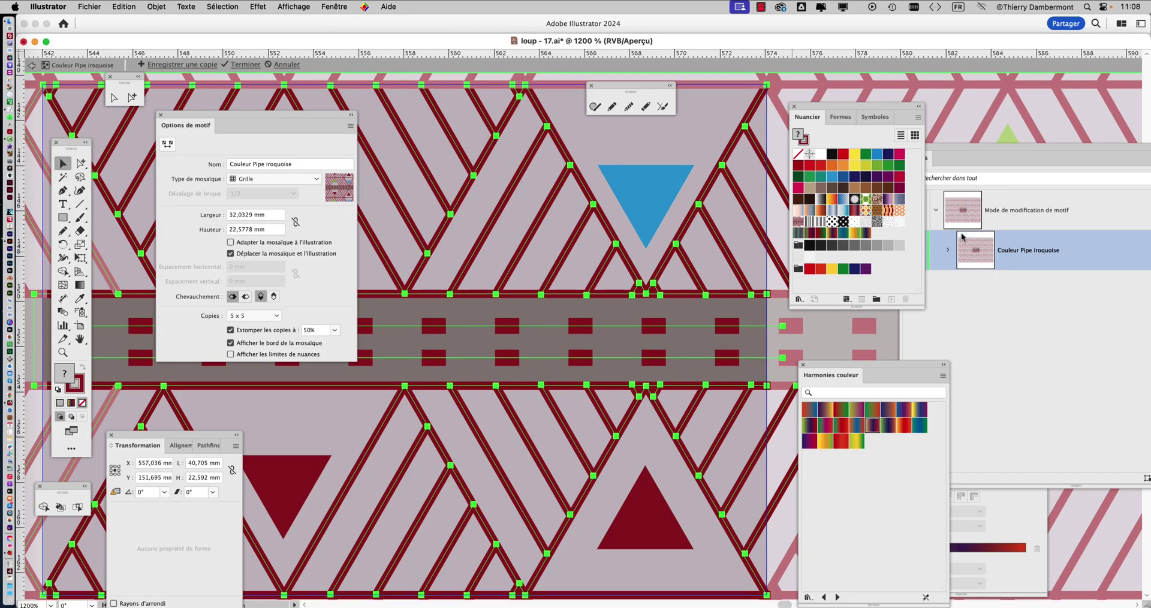
Try an orange C=0 M=35 J=85 N=0 fill on the selection, undo it, and make the stroke colour active instead.
left_click(844, 167)
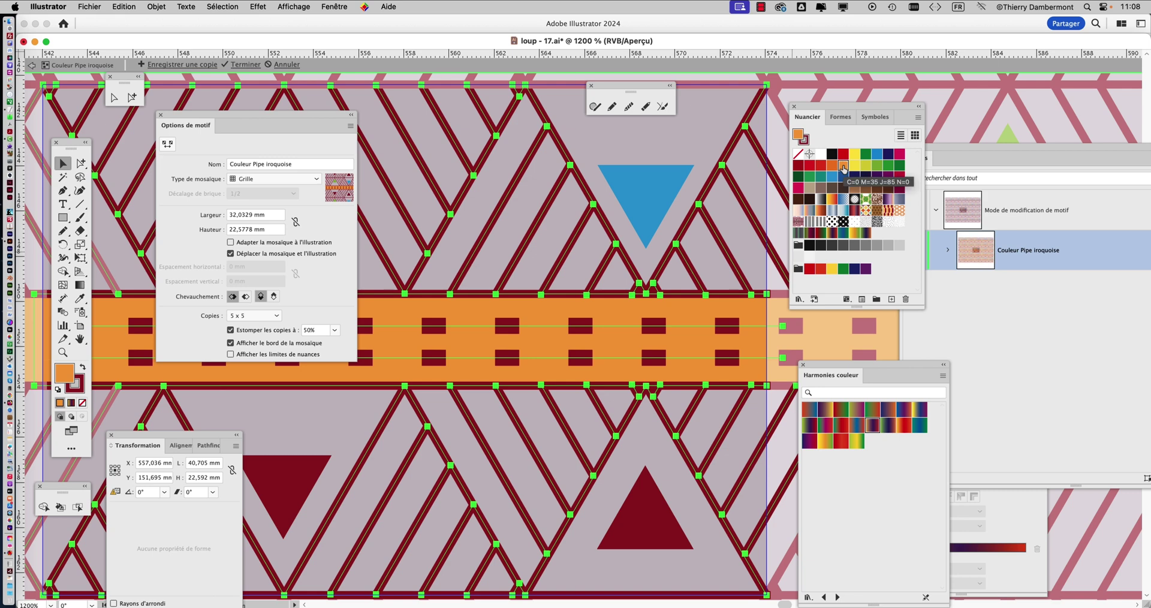
key("super+z")
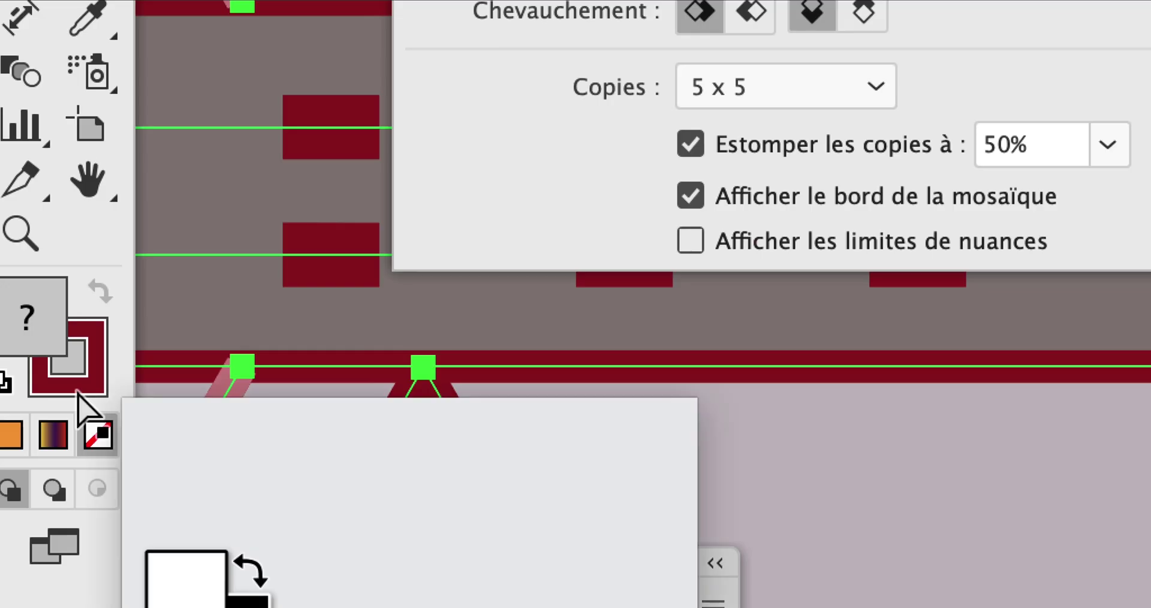
left_click(75, 391)
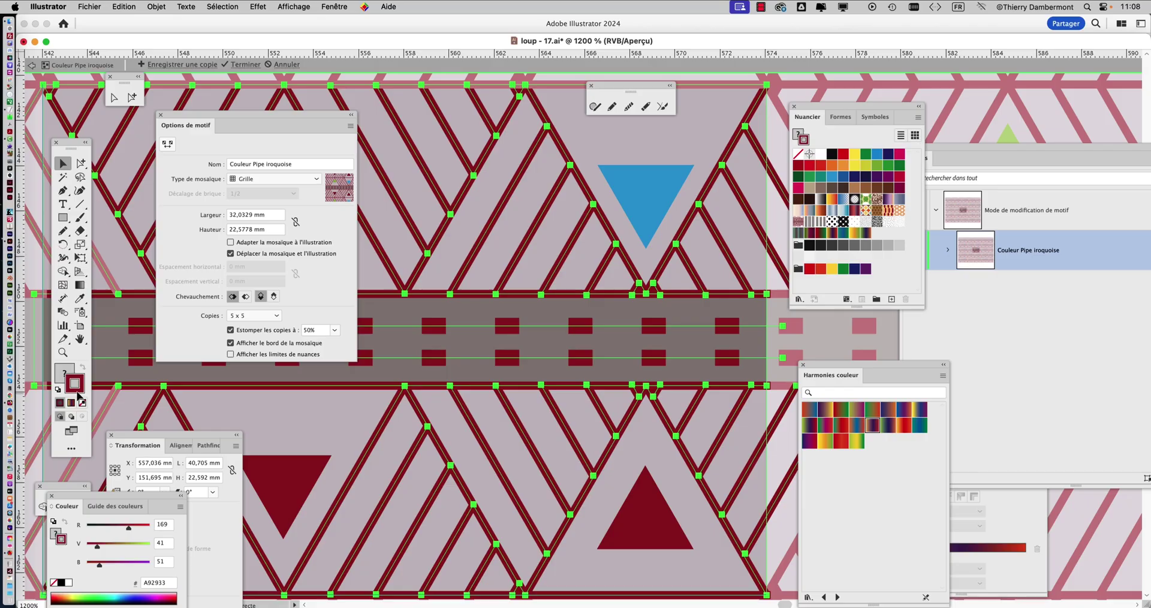
Try orange (C=0 M=50 J=100 N=0), light blue (#009FE3) and brown (#936037 and #7D4E24) strokes on the selected lines.
left_click(833, 165)
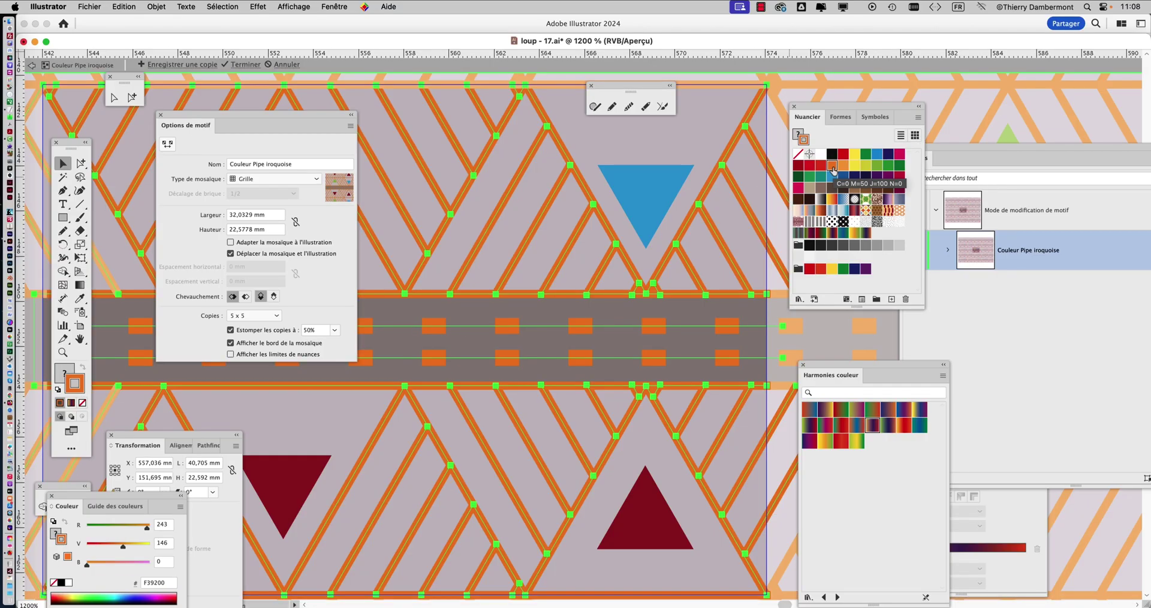
left_click(877, 159)
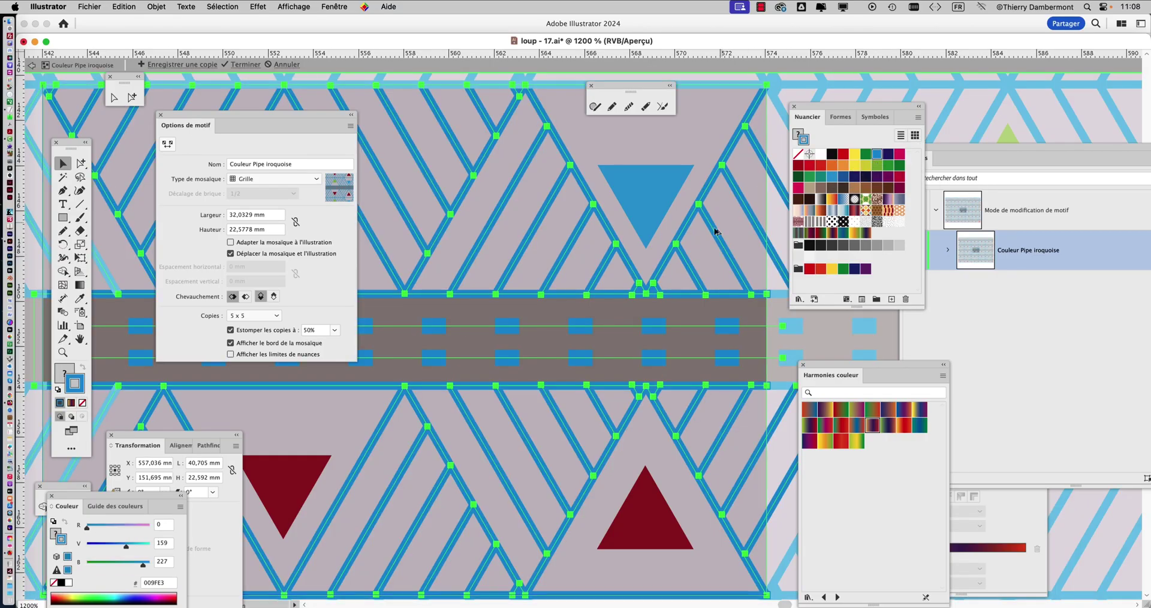
scroll(663, 274, "down", 4)
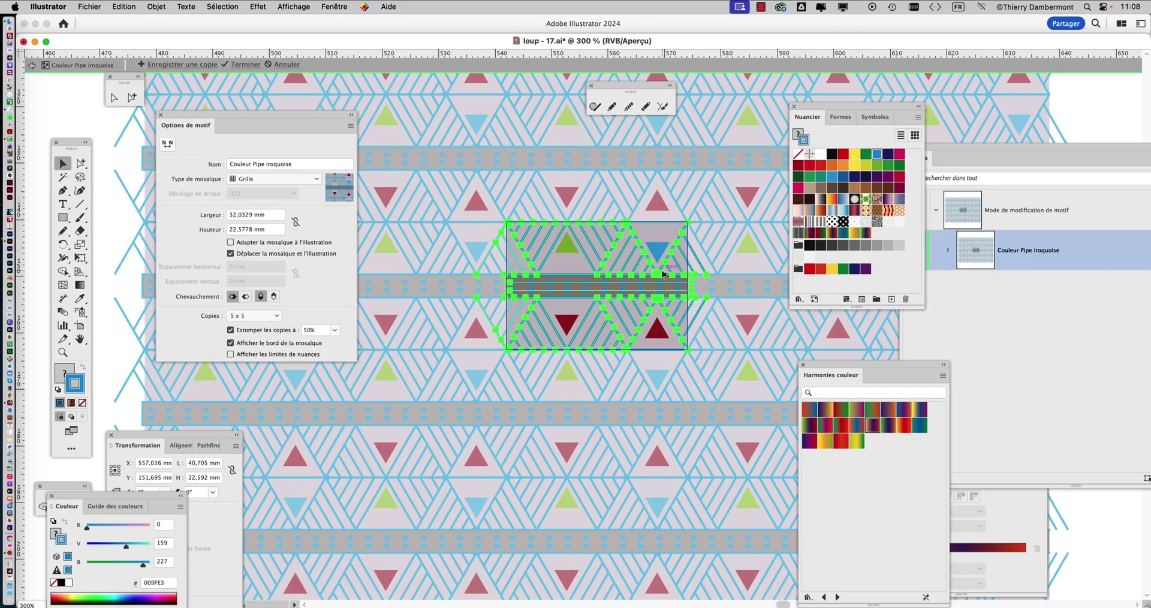
left_click(854, 189)
left_click(877, 188)
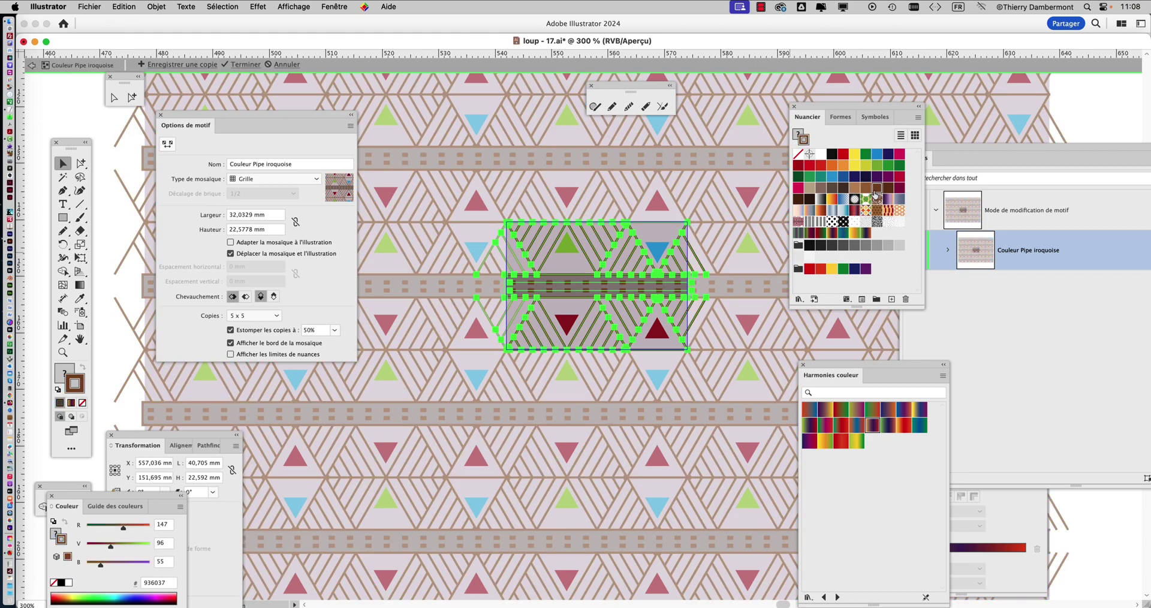
scroll(660, 285, "up", 1)
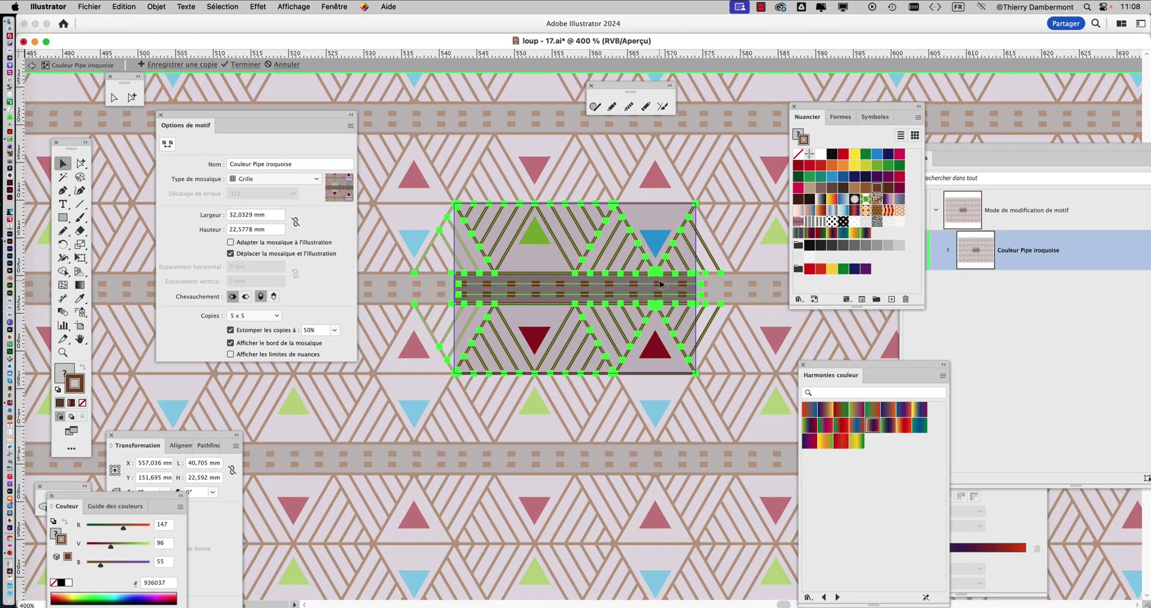
left_click(889, 189)
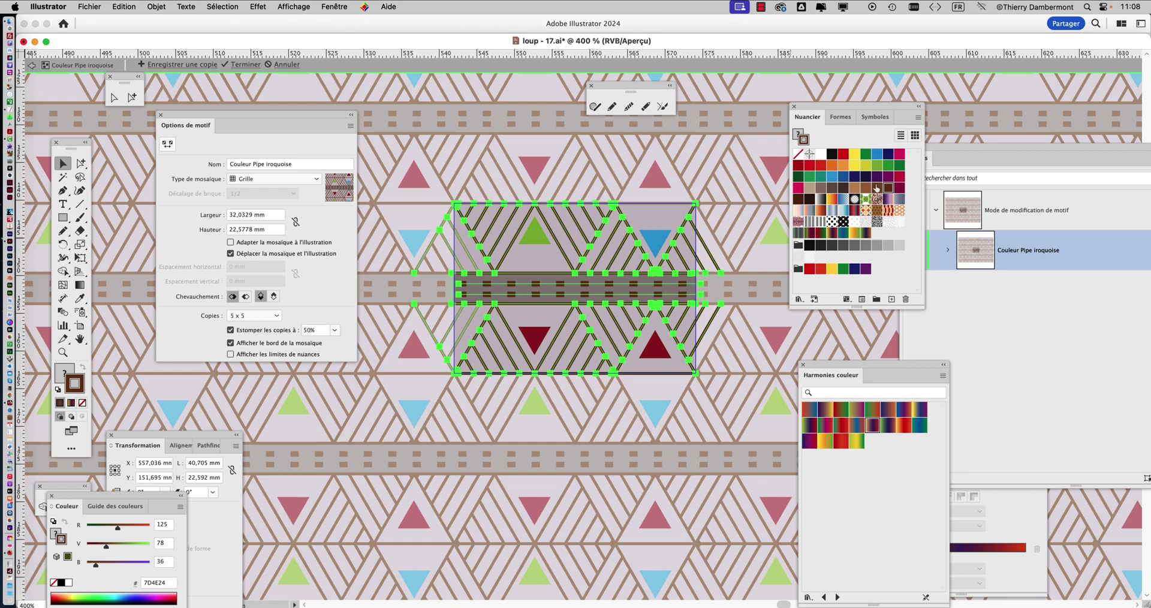
Set the stroke of all selected lines in the tile to the violet swatch (#662483).
left_click(878, 178)
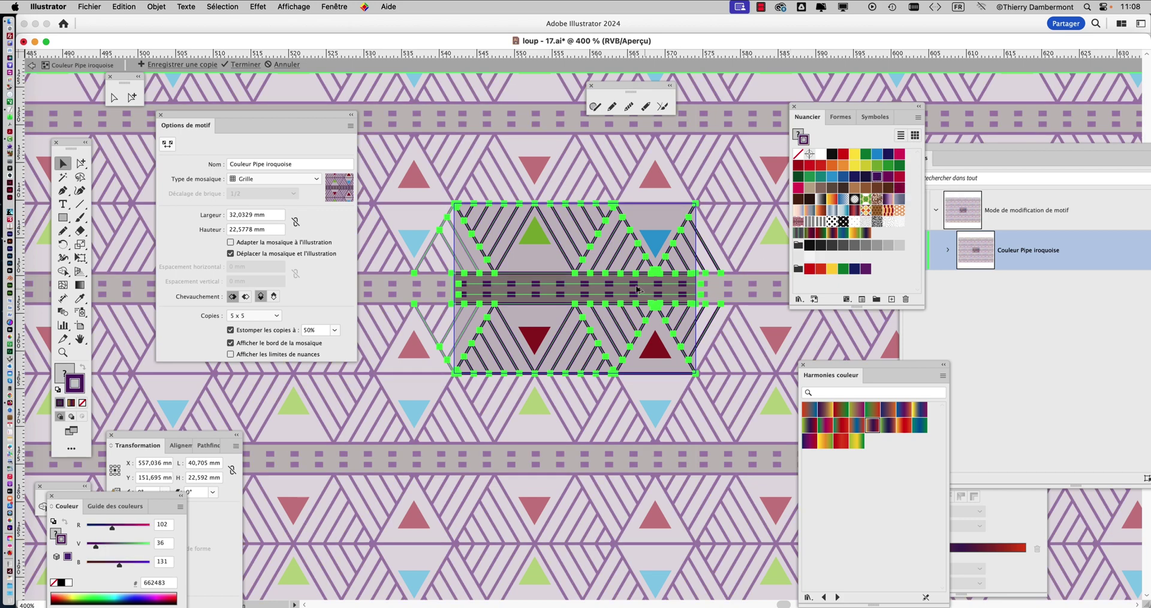
scroll(629, 286, "up", 2)
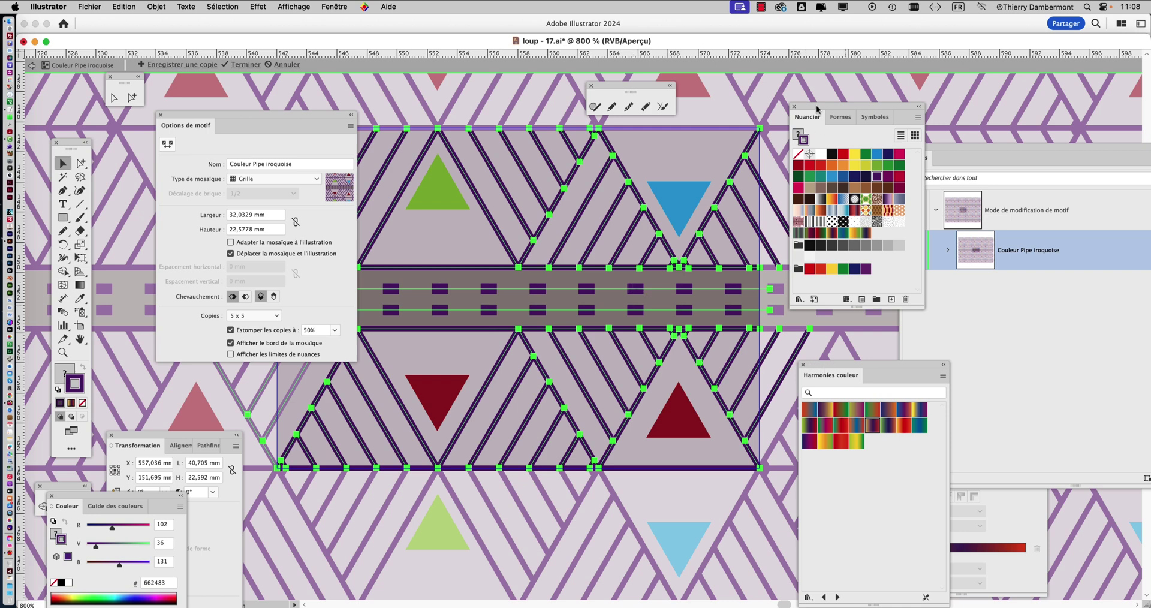
Save a copy of the violet-lined pattern under the name "Nouveau motif".
left_click_drag(818, 110, 903, 99)
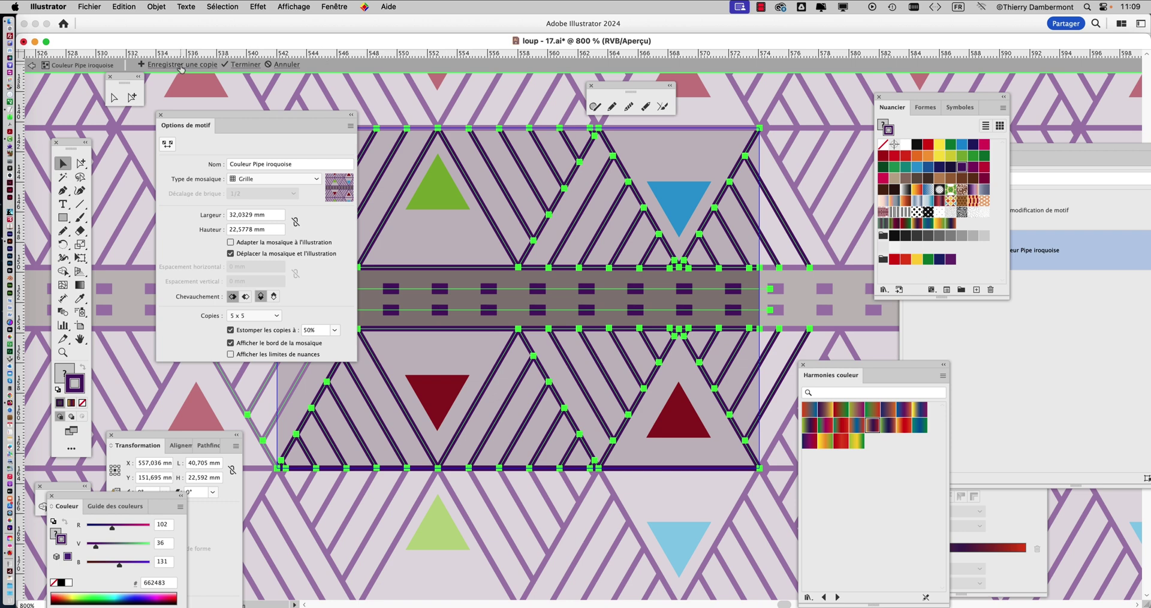
left_click(177, 66)
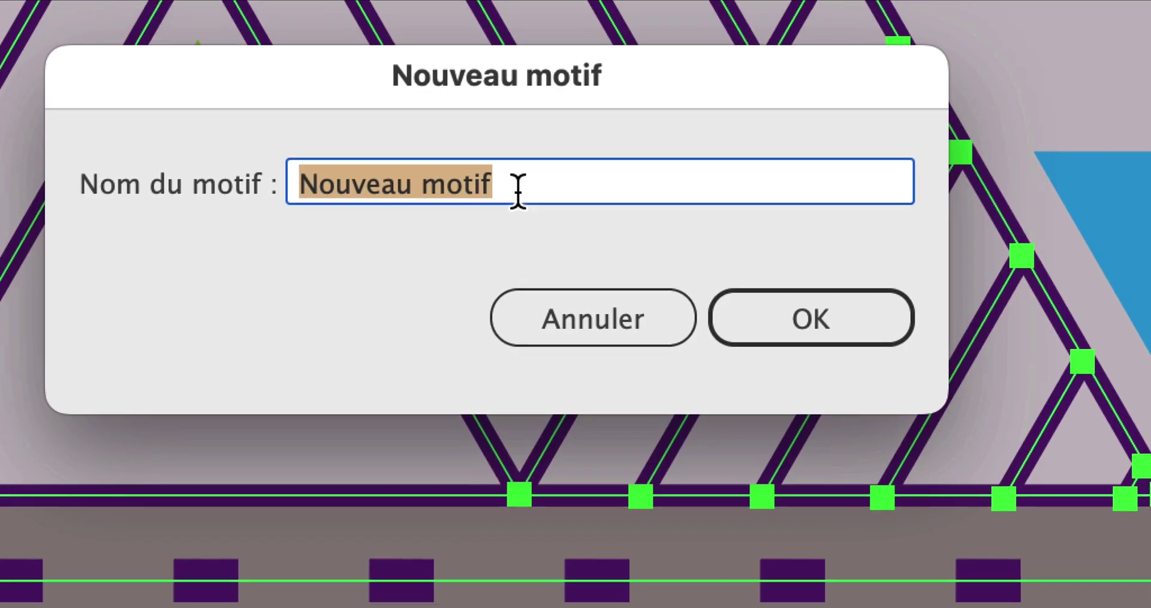
left_click_drag(517, 163, 477, 150)
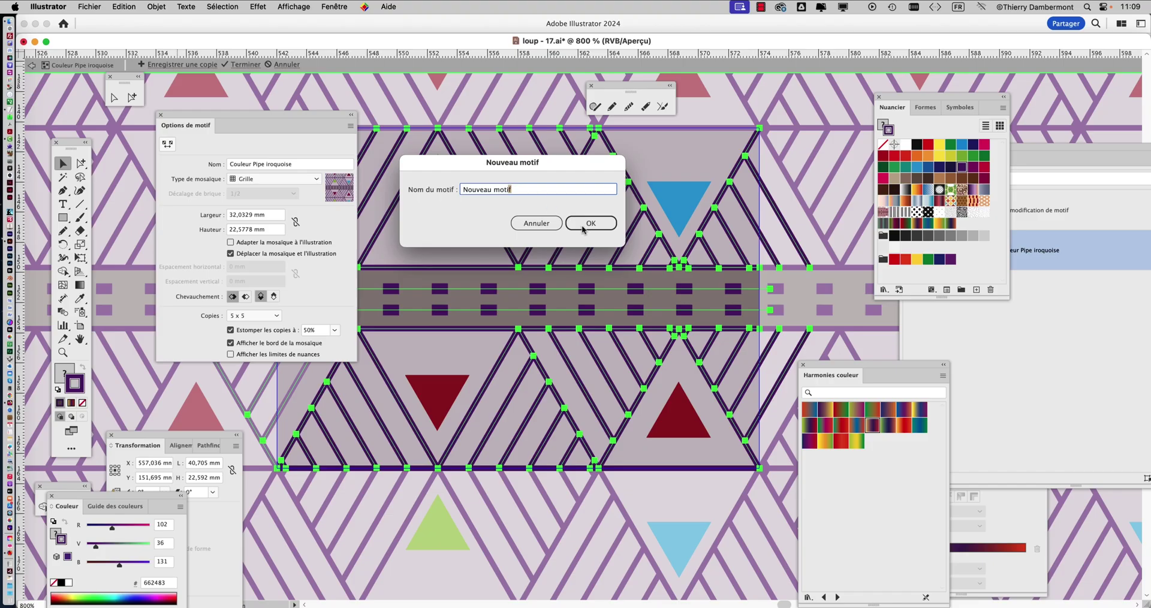
left_click(587, 227)
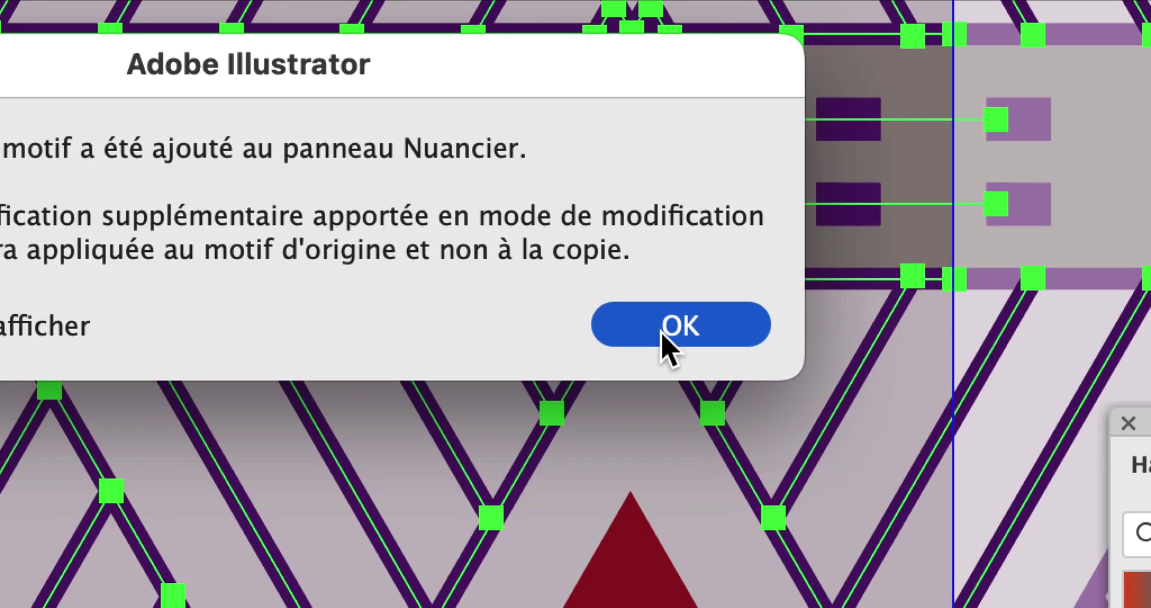
left_click(935, 345)
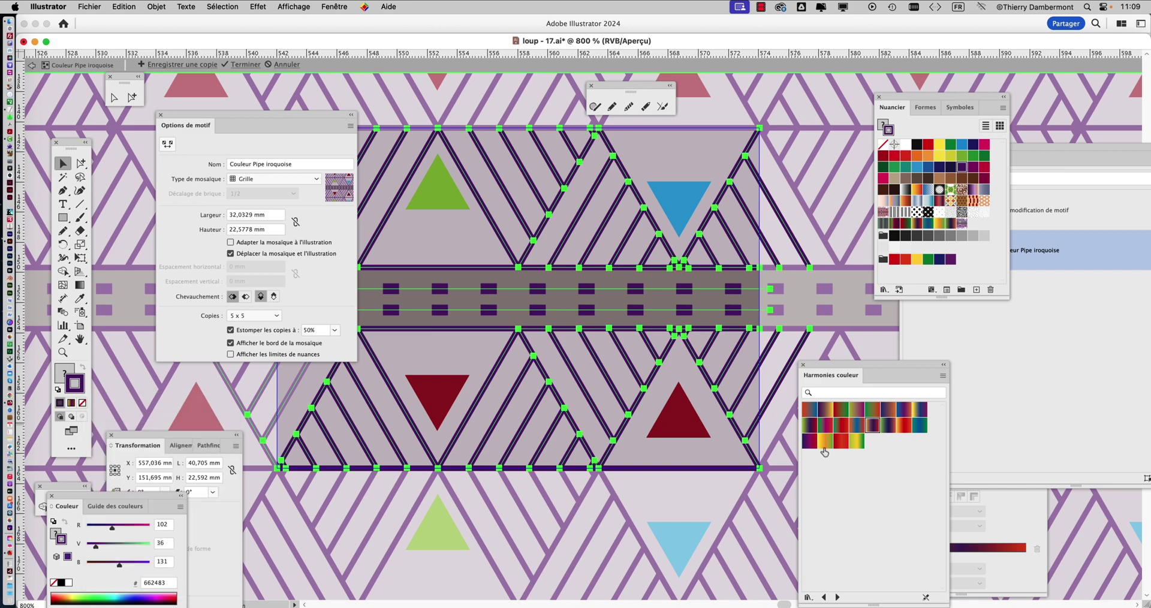
Apply the yellow-green gradient to the selected lines' stroke and save a copy of the pattern as "Nouveau motif 2".
left_click(859, 443)
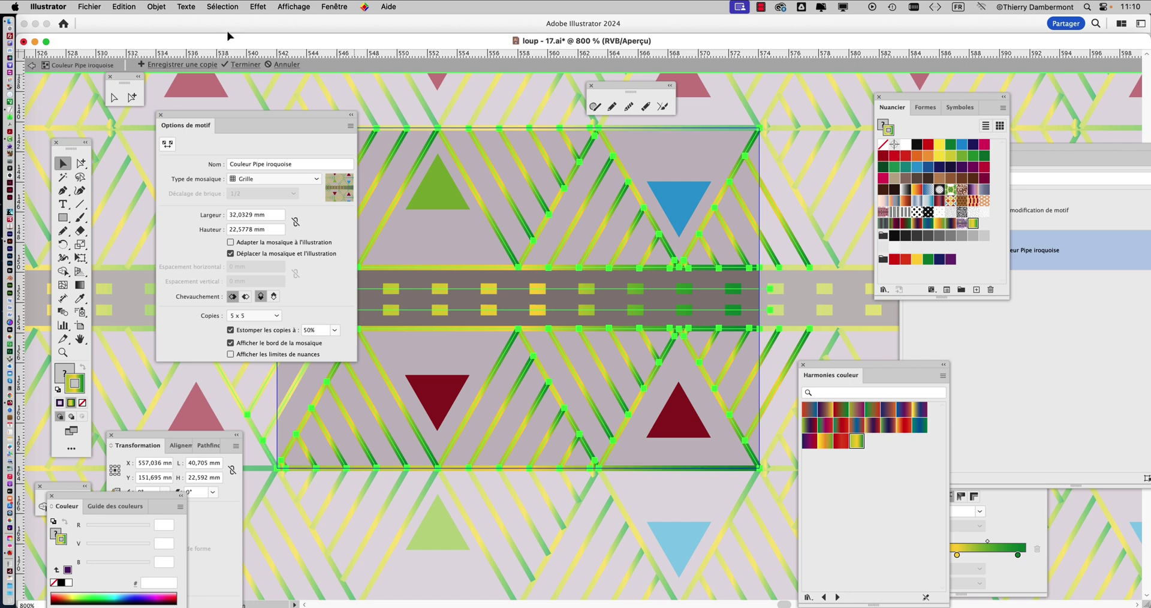
left_click(166, 66)
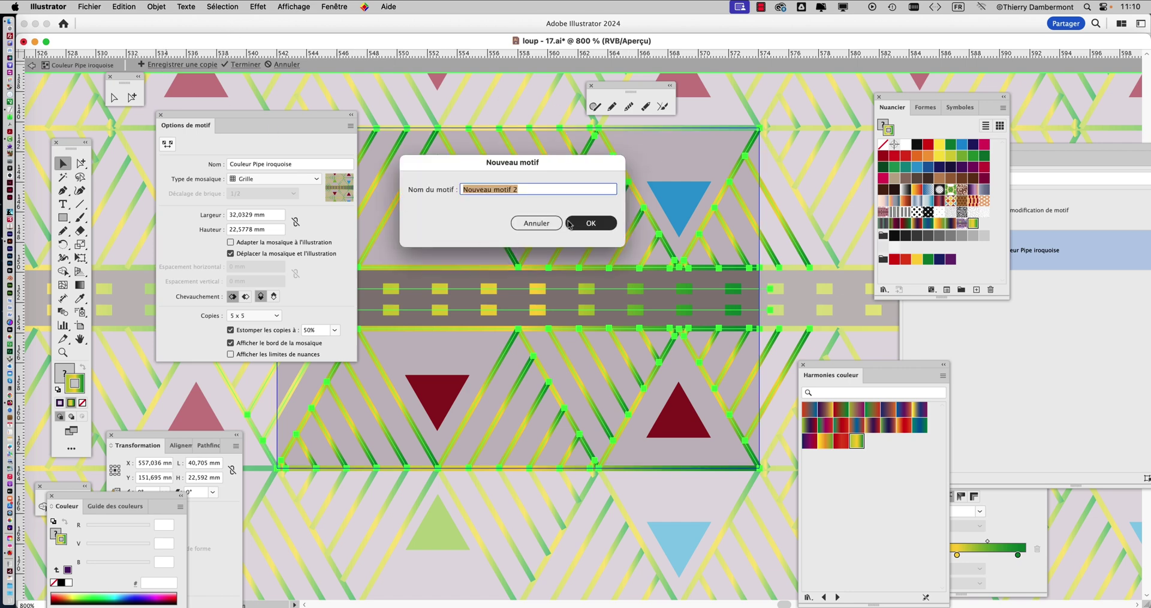
left_click(592, 225)
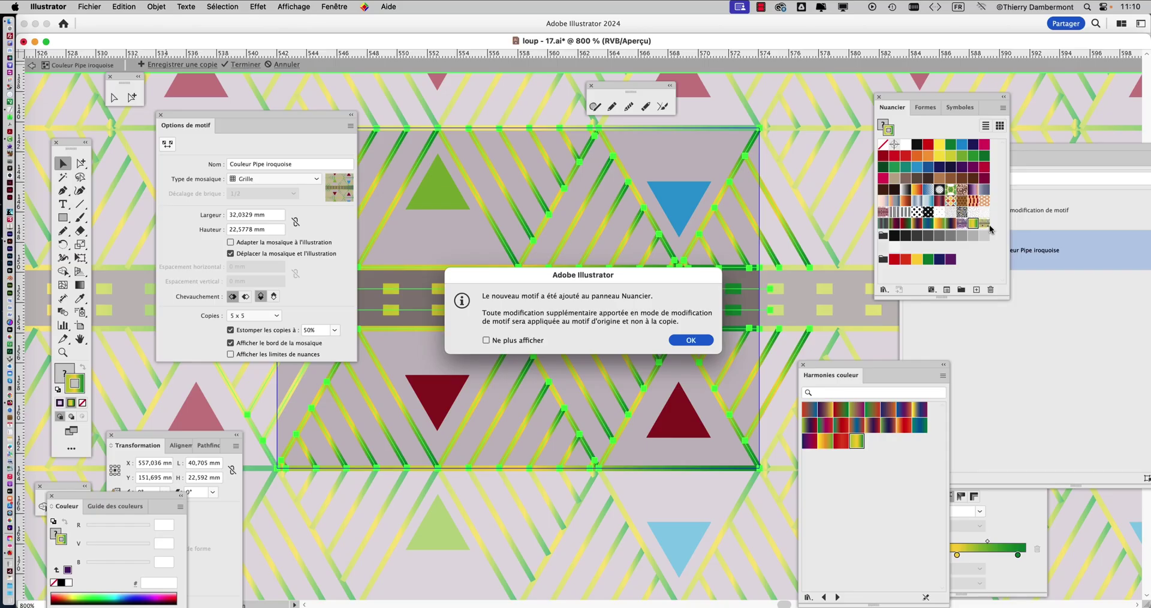
left_click(692, 341)
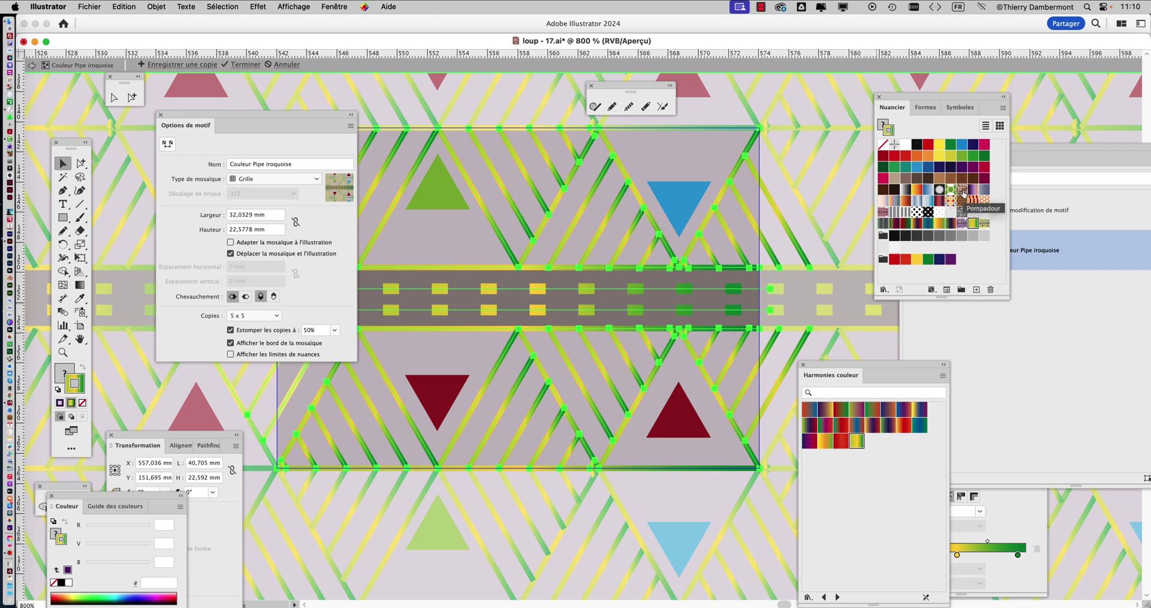
Try the Pompadour pattern on the line strokes, replace it with the multicoloured geometric pattern, and save a copy as "Nouveau motif 3", accepting expansion of live content.
left_click(963, 194)
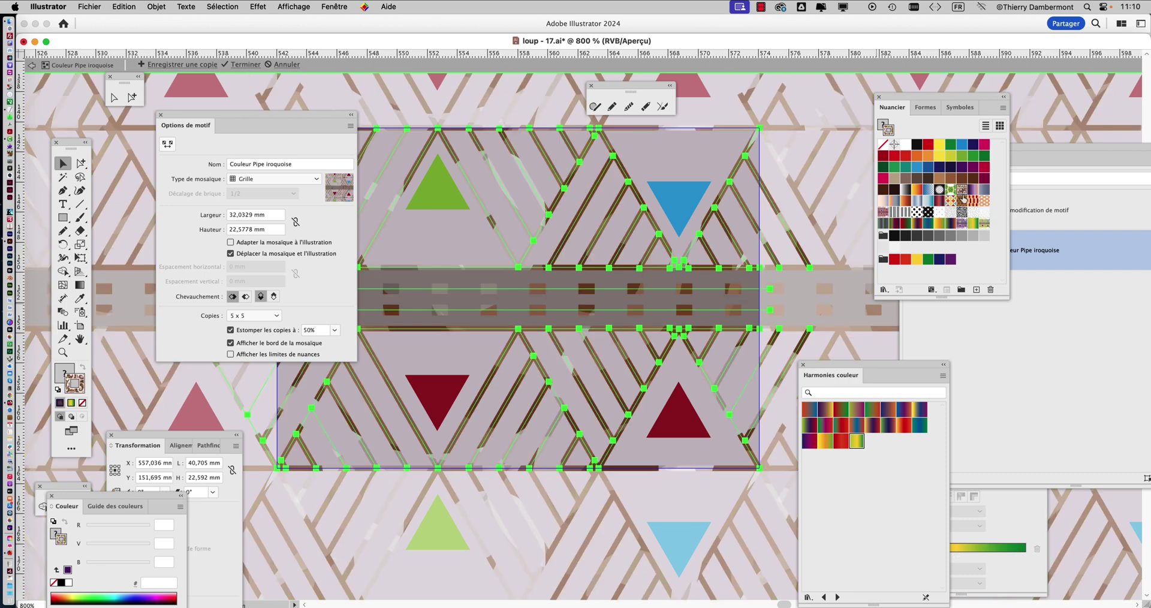
left_click(953, 201)
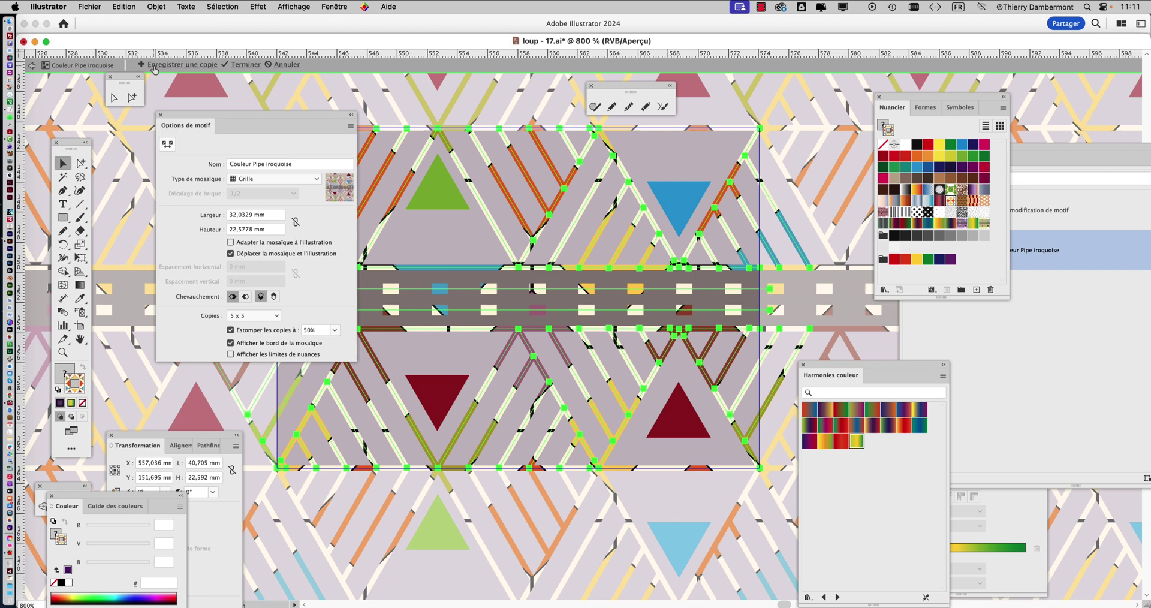
left_click(195, 76)
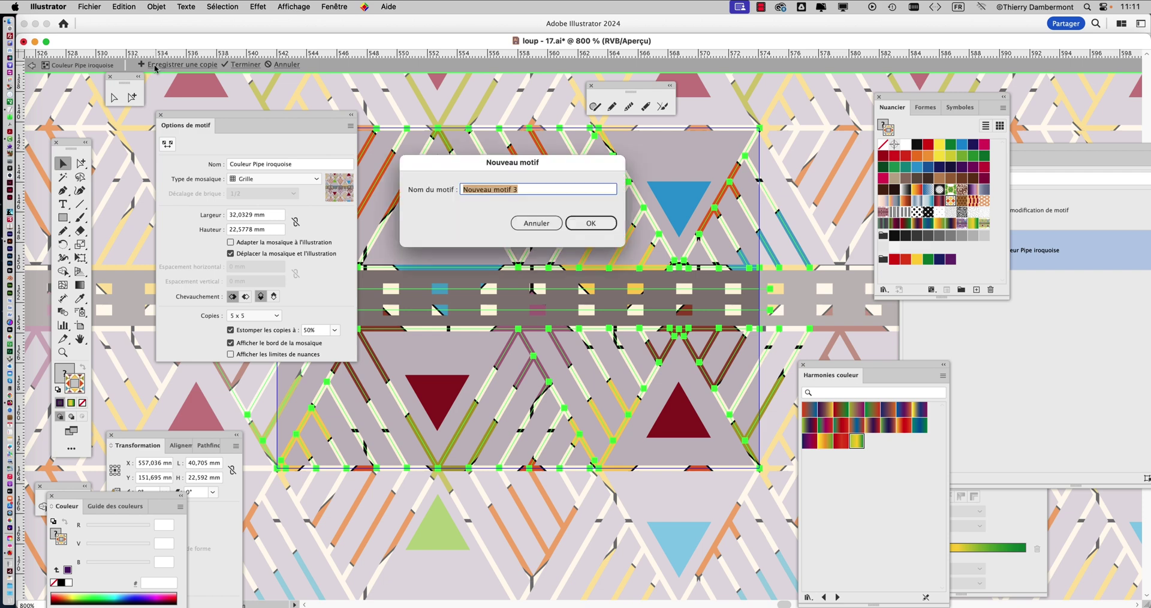
left_click(603, 227)
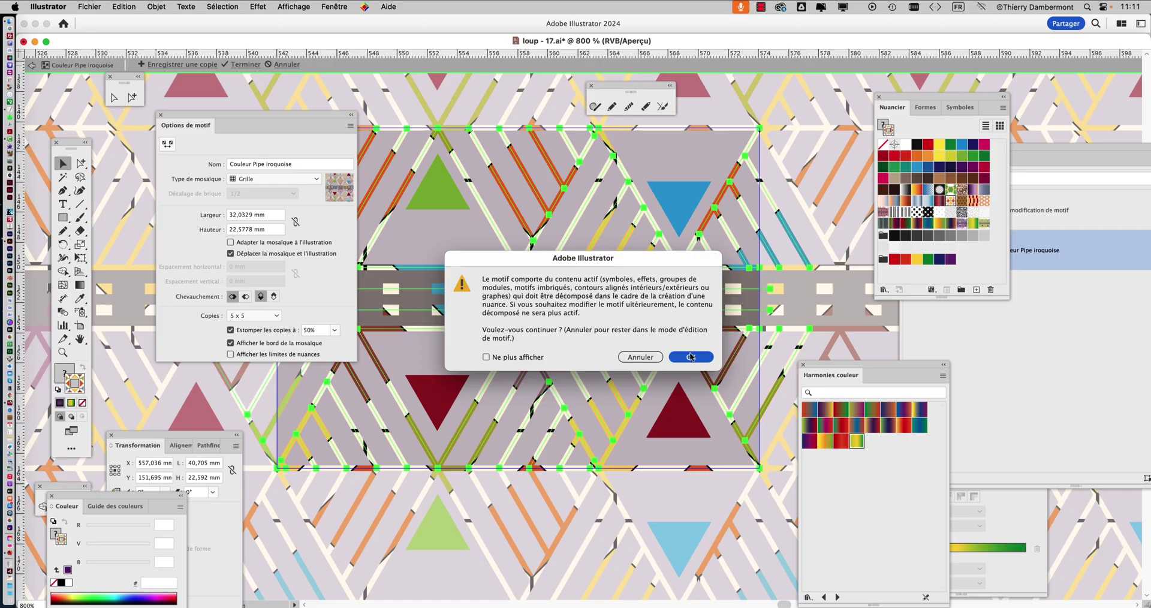
left_click(691, 358)
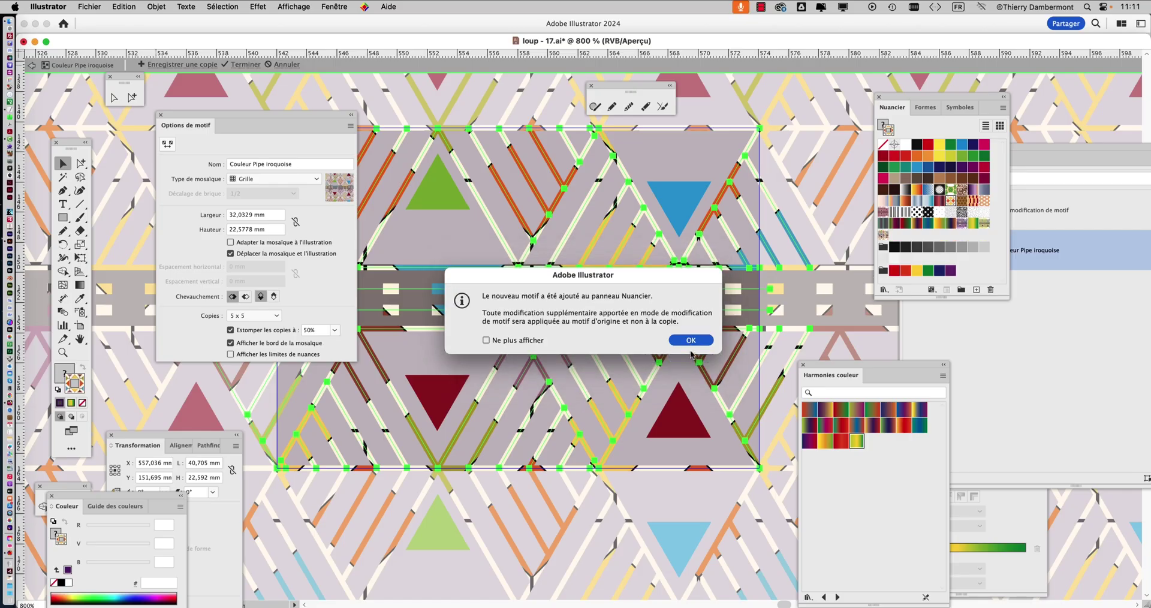
left_click(695, 341)
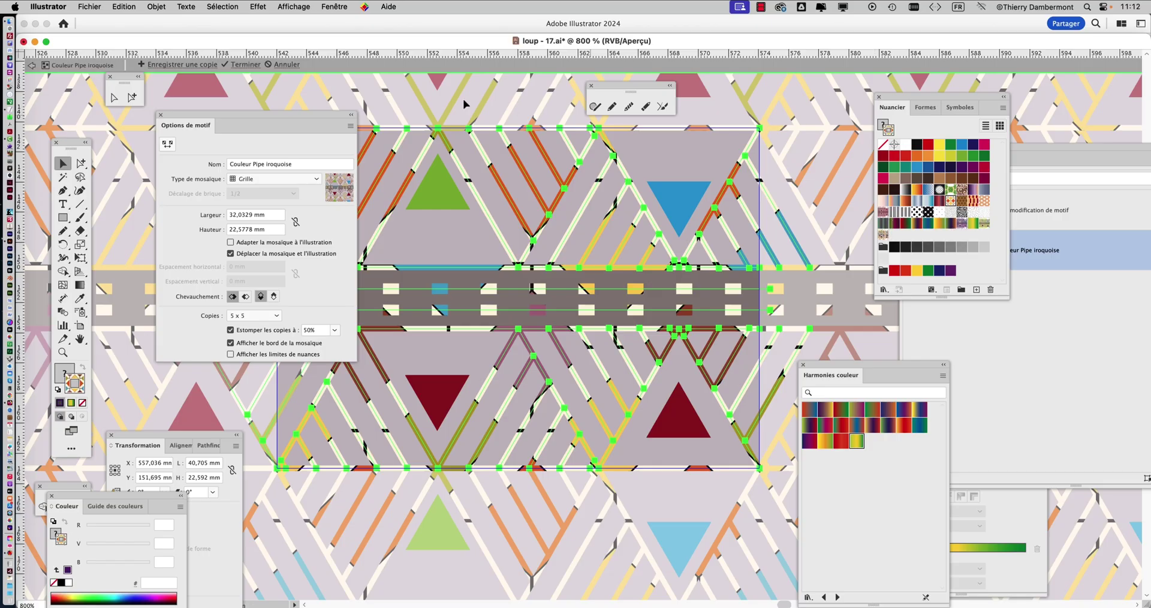
Cancel editing of the original "Couleur Pipe iroquoise" pattern and return to the wolf artwork.
left_click(287, 69)
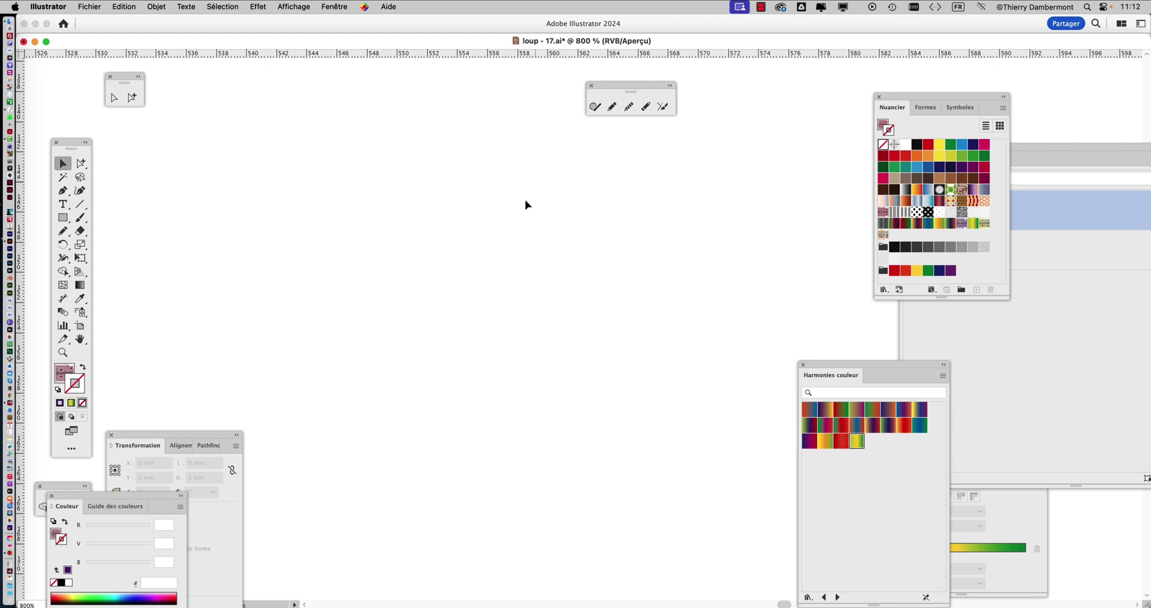
key("super+0")
scroll(526, 262, "down", 1)
left_click_drag(330, 252, 614, 267)
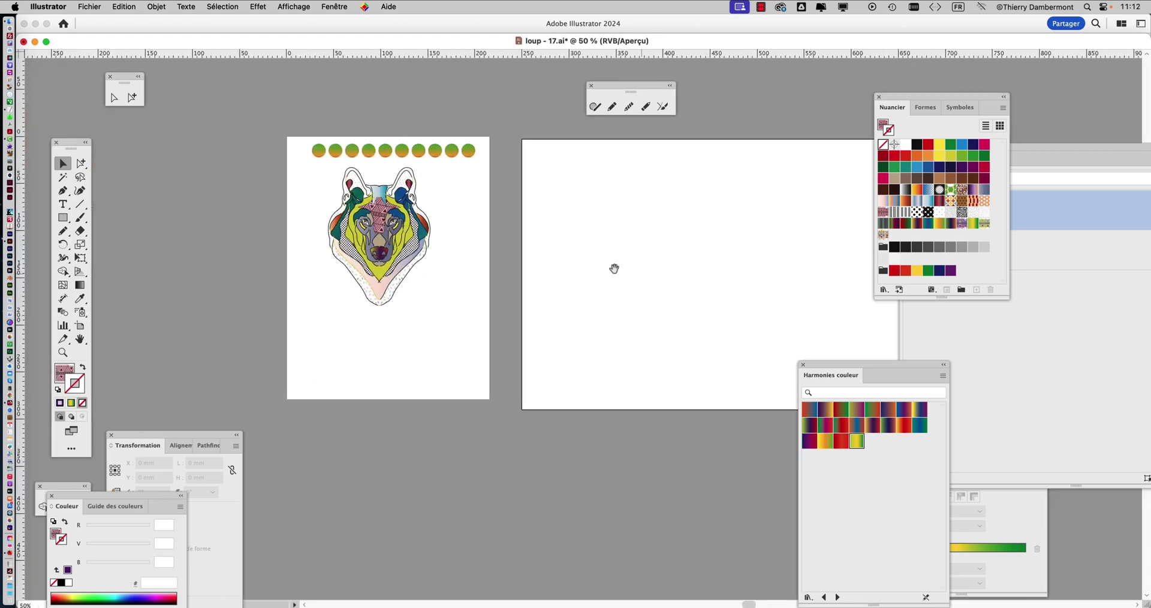
scroll(387, 215, "up", 4)
scroll(387, 216, "up", 1)
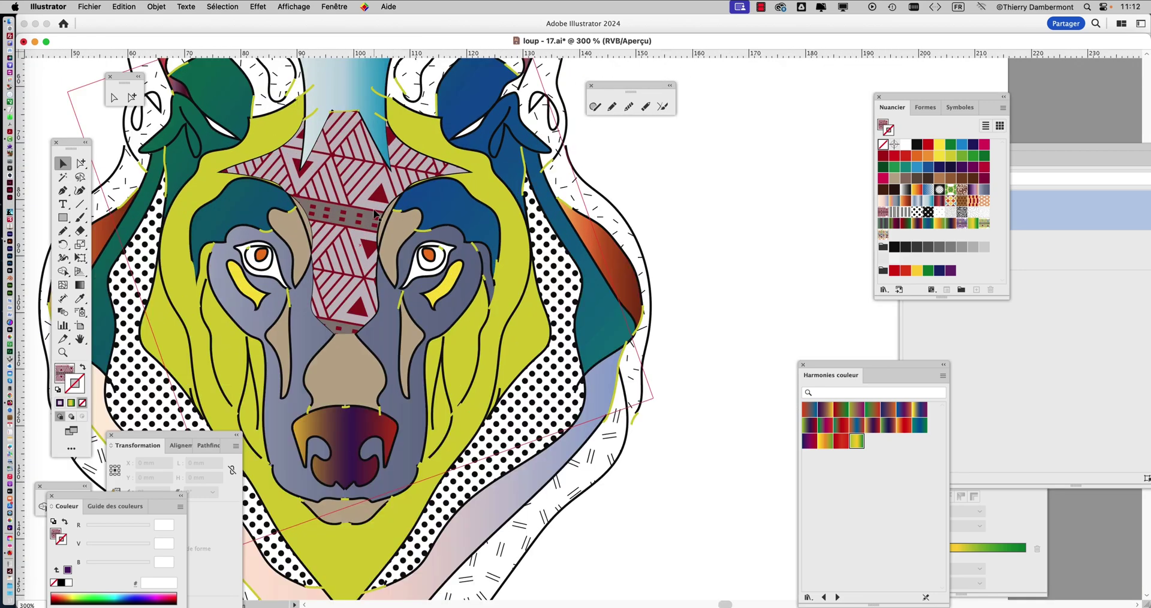
scroll(386, 216, "down", 1)
Display the swatches as large thumbnails and enlarge their panel until all swatches fit.
left_click_drag(938, 94, 694, 126)
left_click(760, 139)
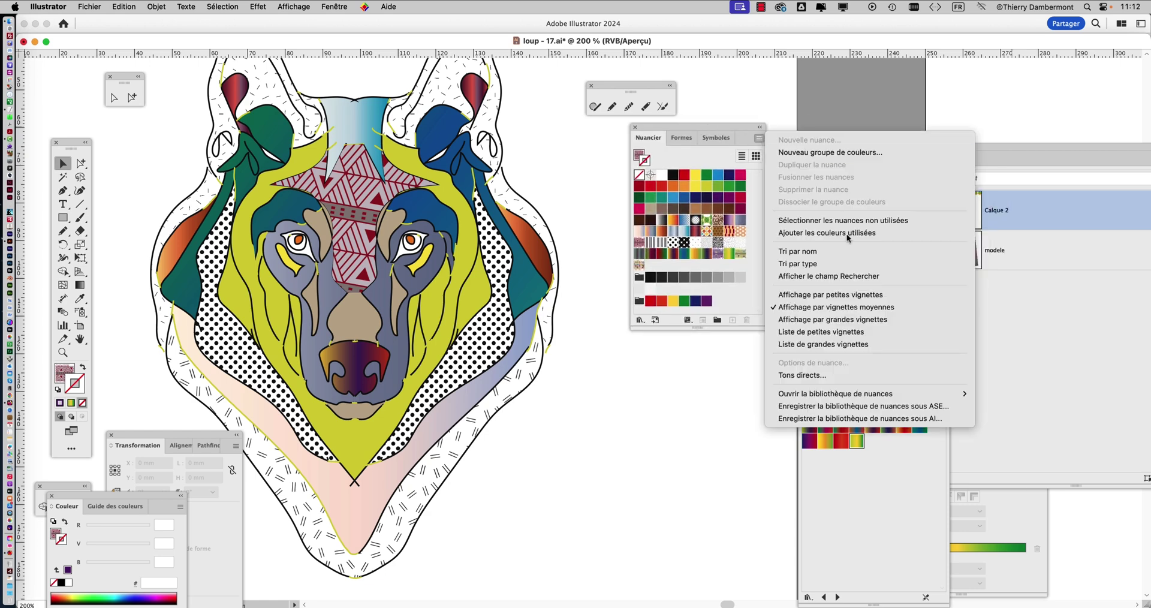
left_click(842, 321)
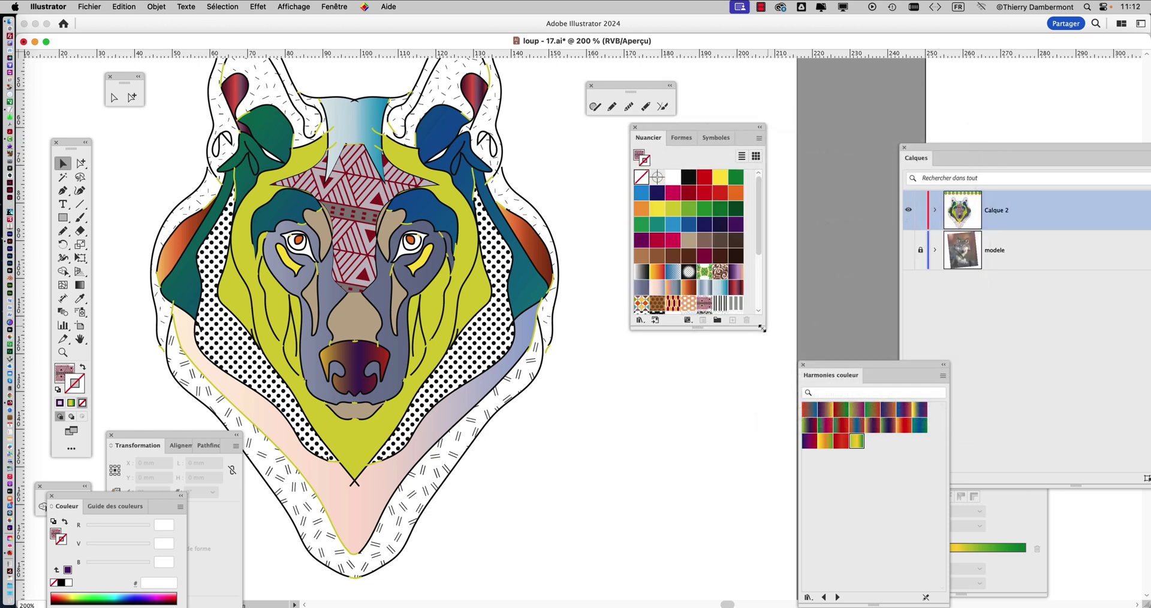
left_click_drag(762, 328, 782, 466)
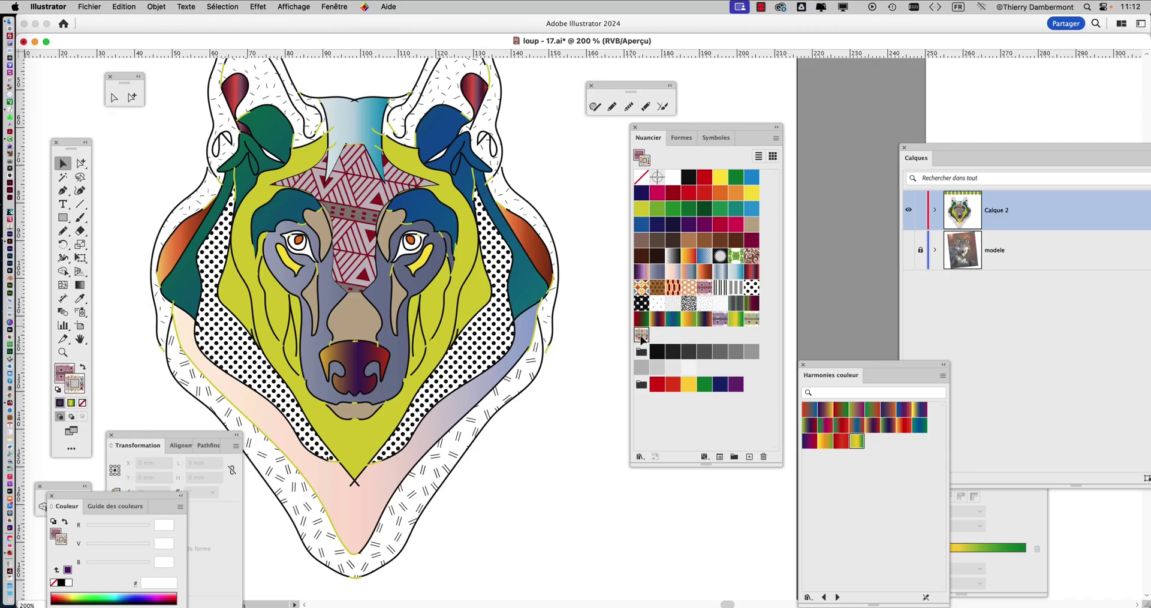
Open the "Nouveau motif 3" swatch in pattern editing mode and clear the swatches away from its tile.
double_click(641, 335)
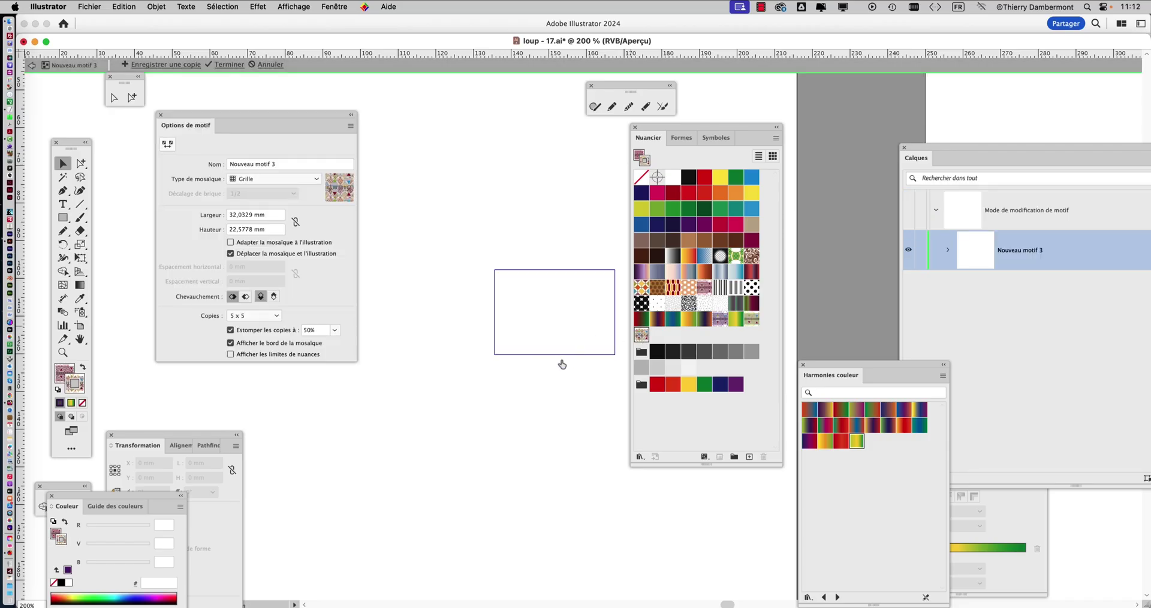
key("super+minus")
key("super+minus")
key("super+minus")
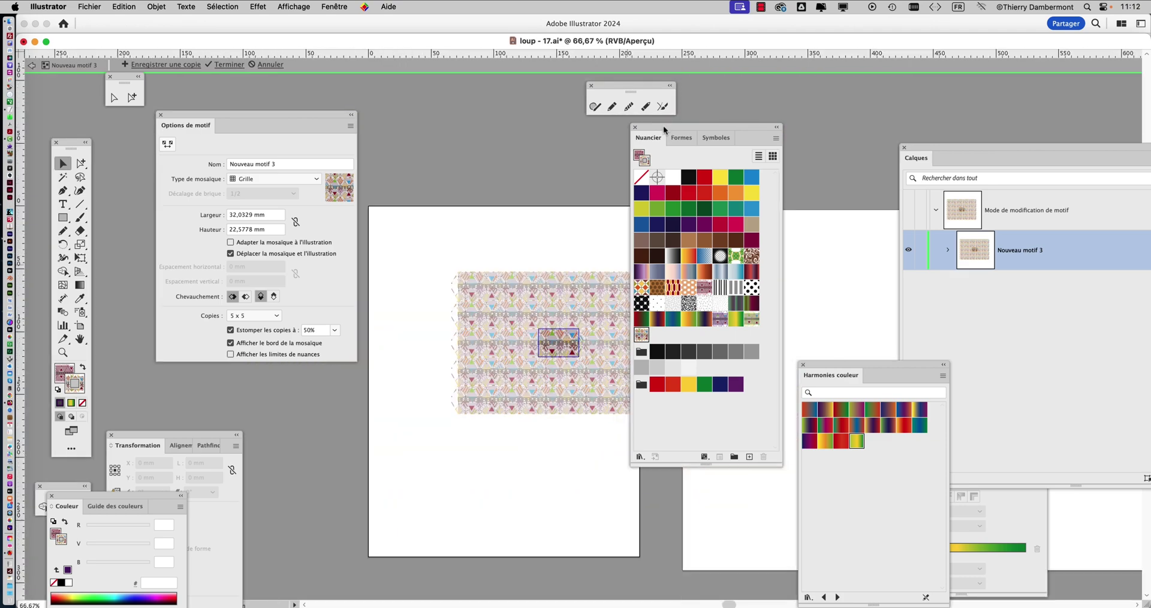
left_click_drag(666, 127, 842, 123)
key("super+plus")
key("super+plus")
key("super+plus")
key("super+plus")
key("super+plus")
key("super+plus")
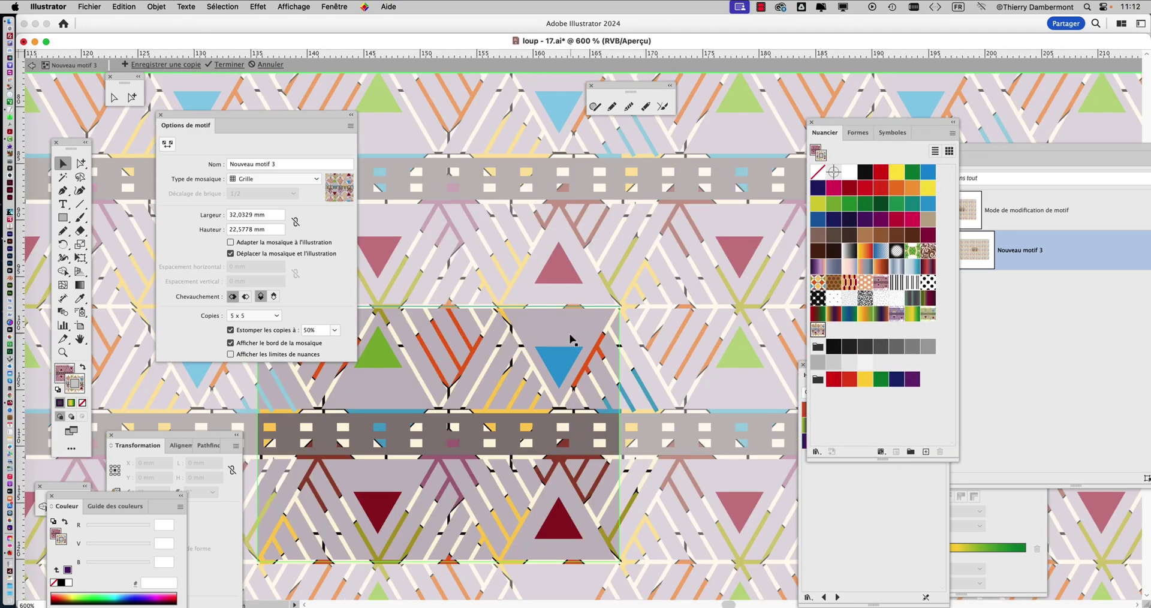
key("super+plus")
left_click_drag(493, 403, 659, 235)
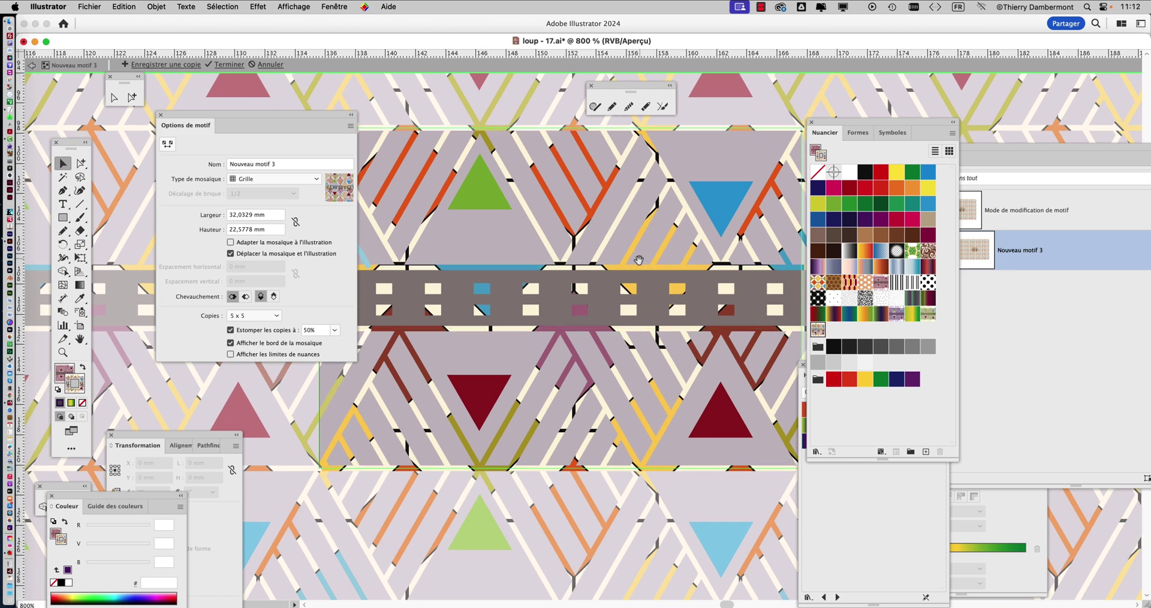
Compare the pattern tile in outline and preview display.
key("super+y")
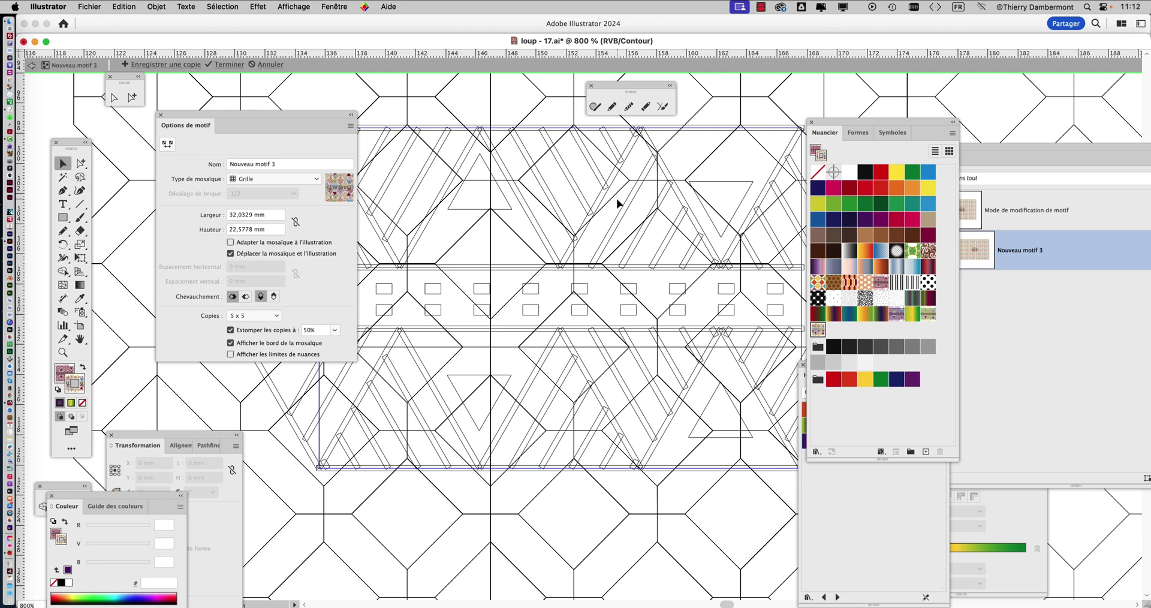
key("super+y")
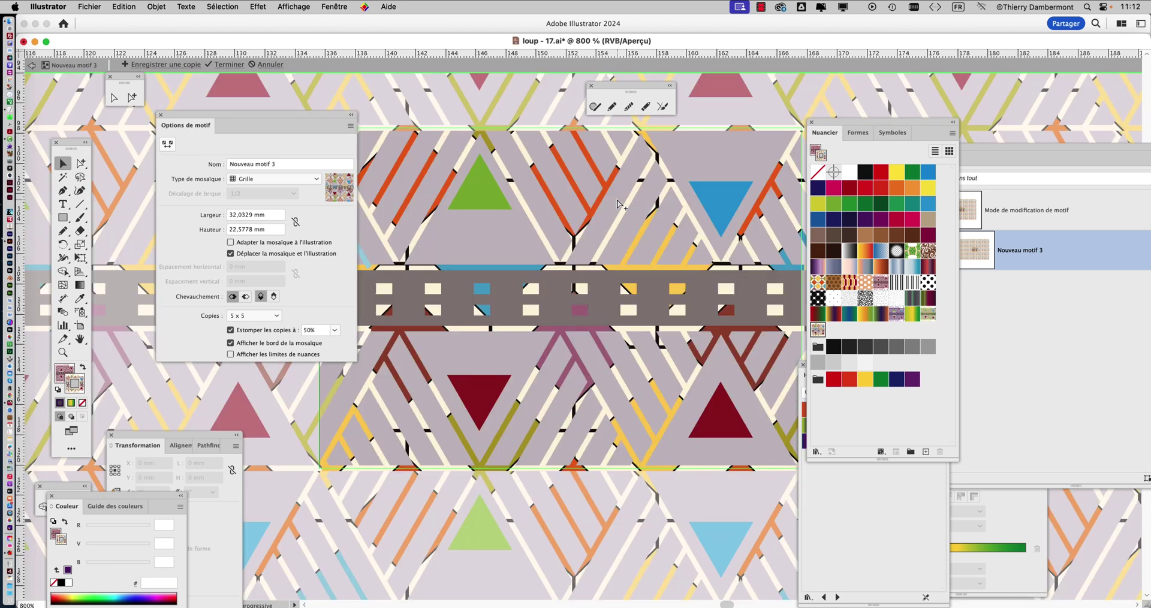
key("super+y")
key("super+y")
Directly select individual diagonal line paths and shapes around the tile's grey band to examine how the nested pattern was expanded.
left_click(82, 163)
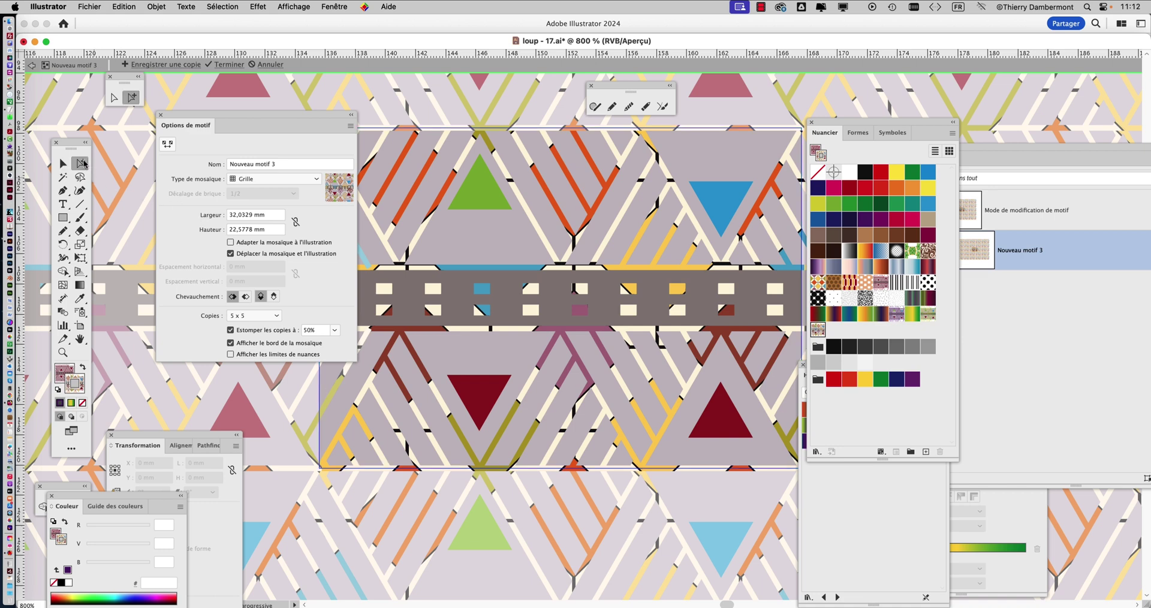
left_click(598, 195)
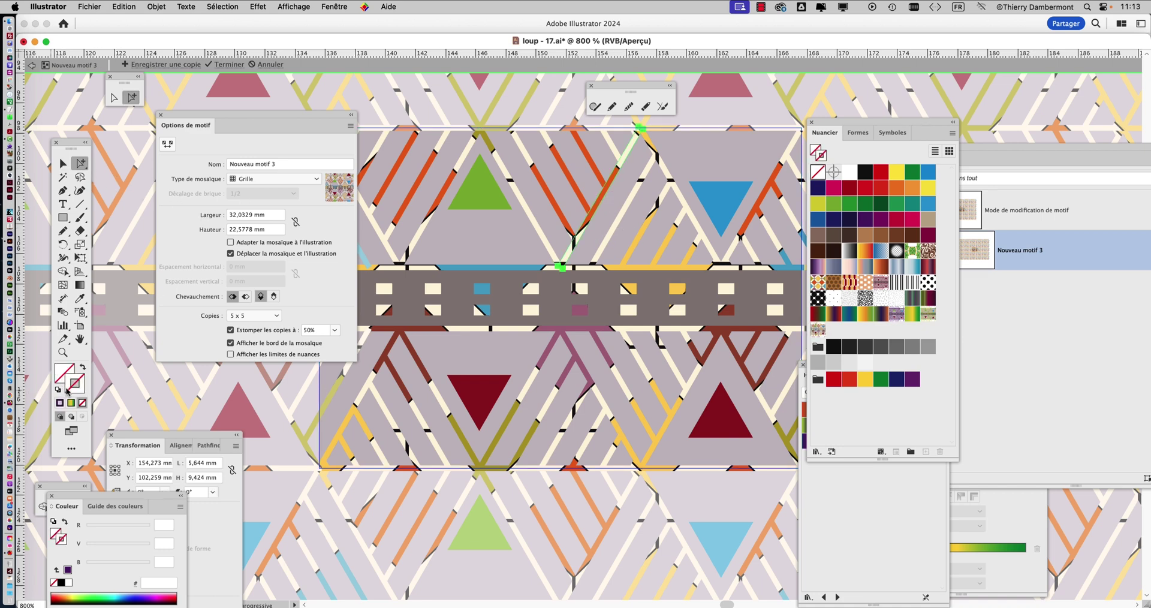
left_click(549, 257)
left_click(571, 179)
left_click(583, 270)
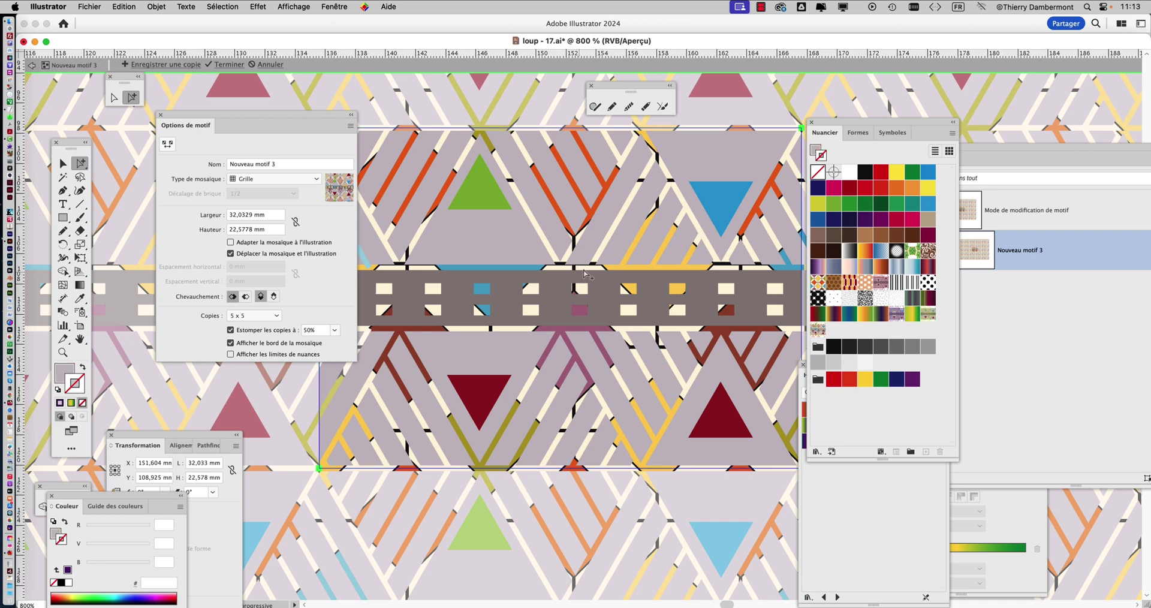
left_click(584, 229)
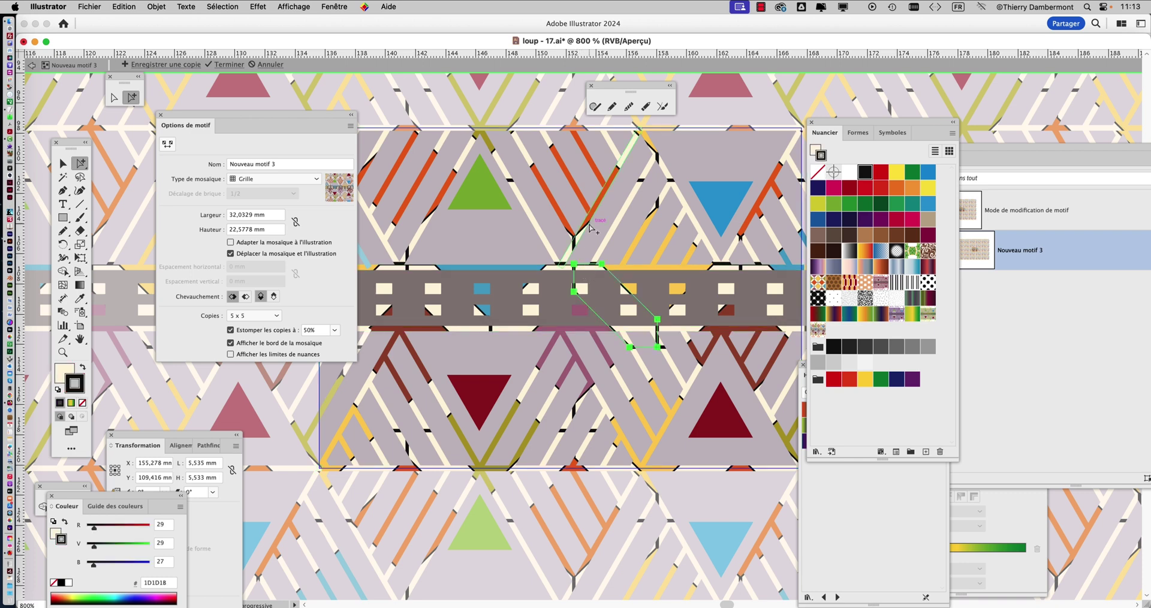
Expand the "Nouveau motif 3" layer to examine its clipping groups and paths, and exit pattern editing mode.
left_click(1128, 346)
left_click_drag(972, 147, 818, 77)
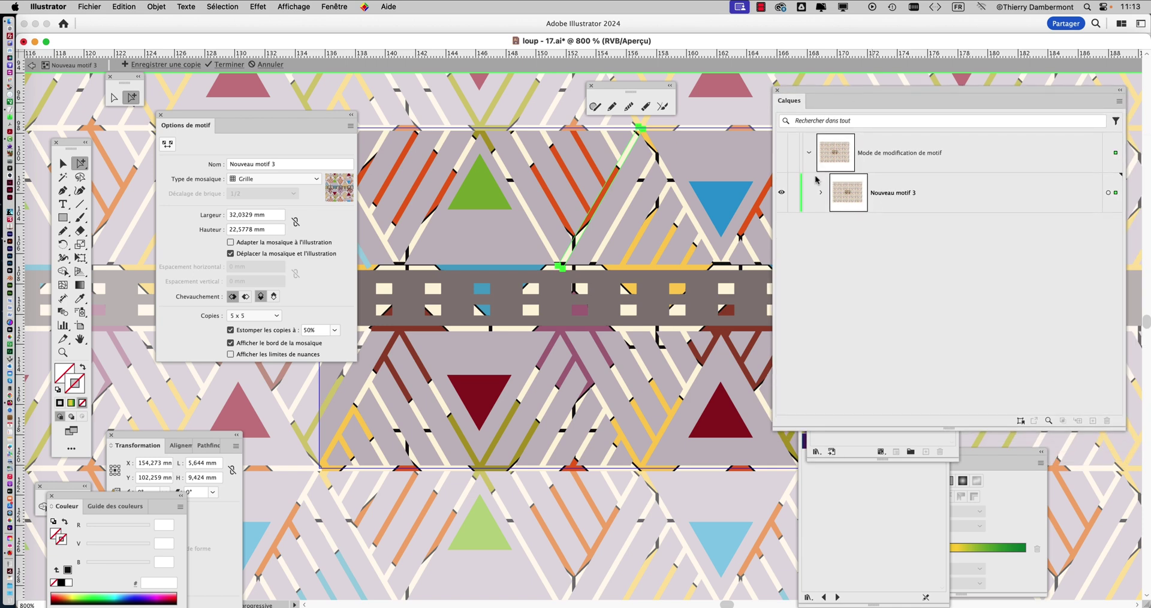
left_click(821, 192)
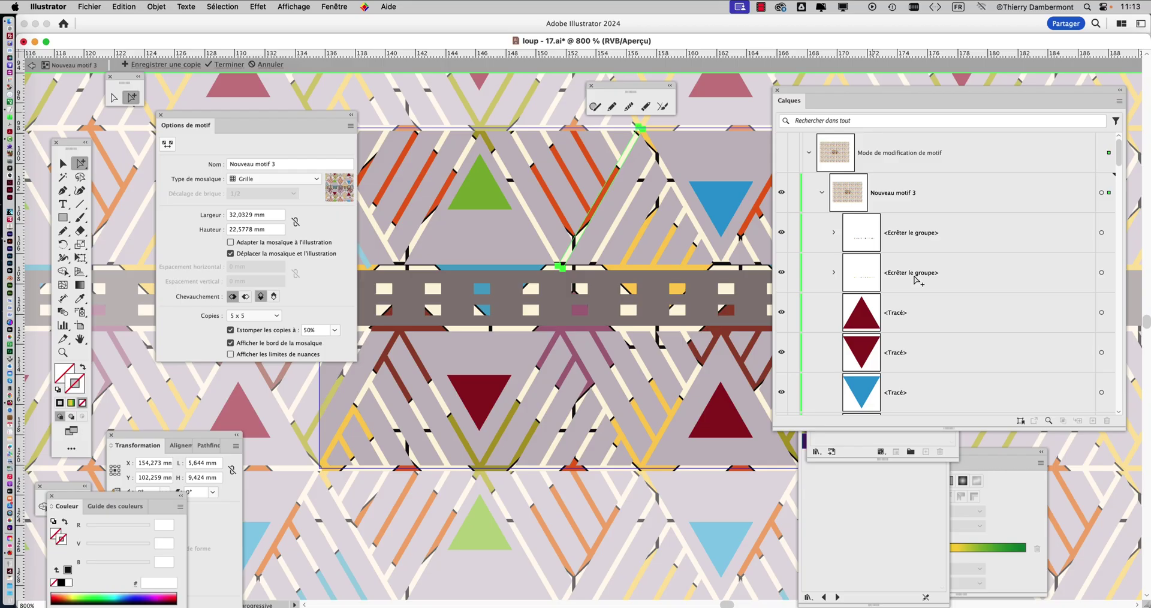
left_click_drag(984, 442, 984, 598)
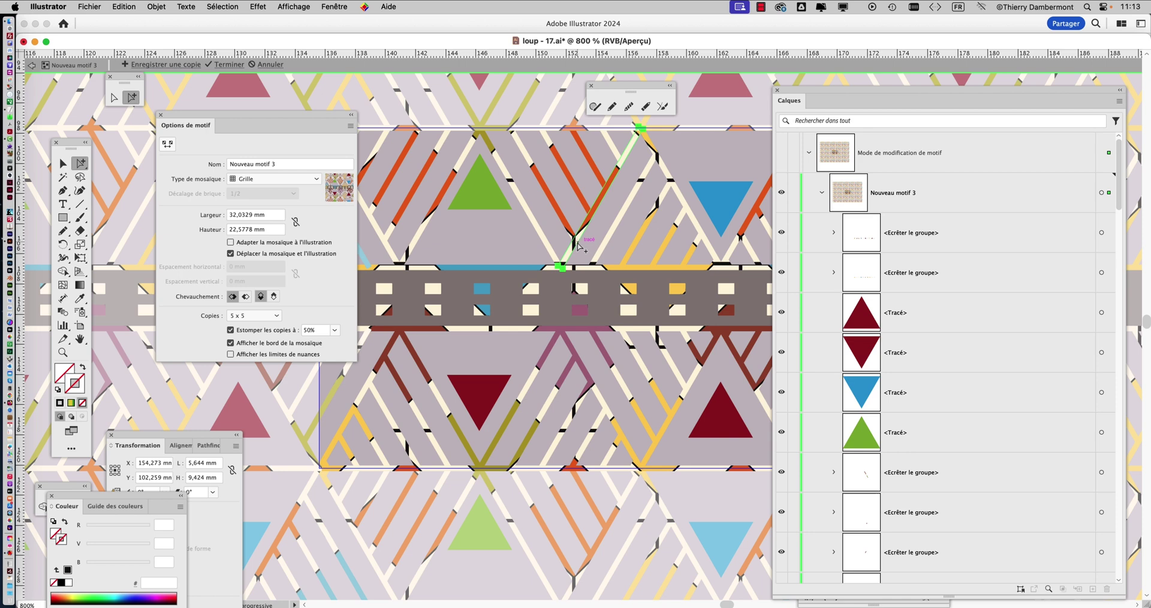
left_click(32, 65)
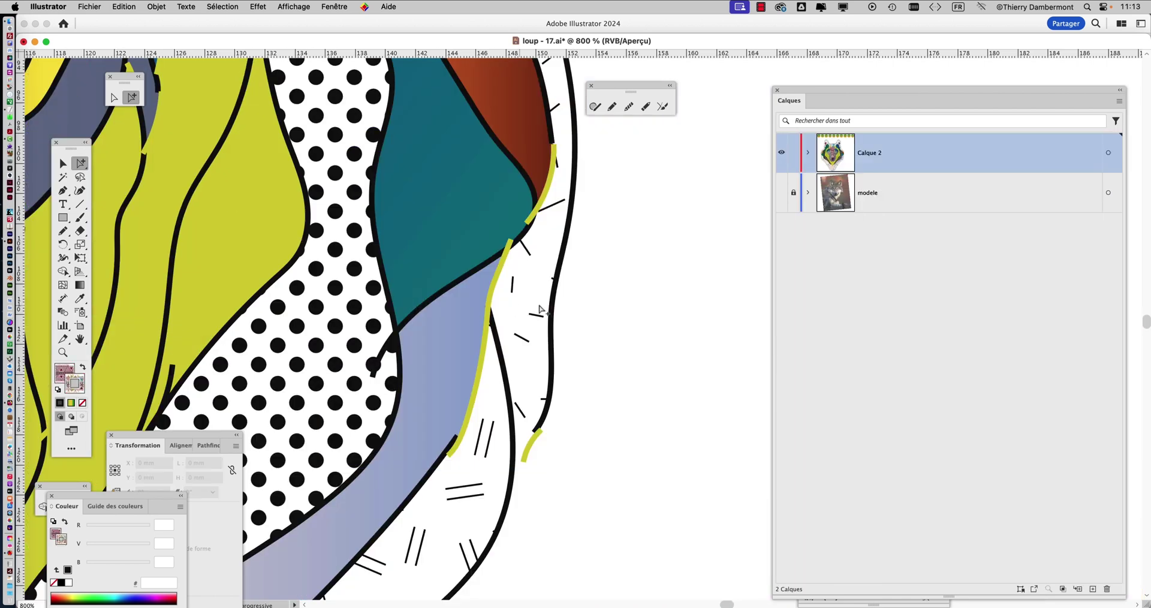
Select only the pattern-filled rectangle masked inside the wolf's forehead and close the layers list.
scroll(596, 338, "down", 1)
scroll(596, 339, "down", 5)
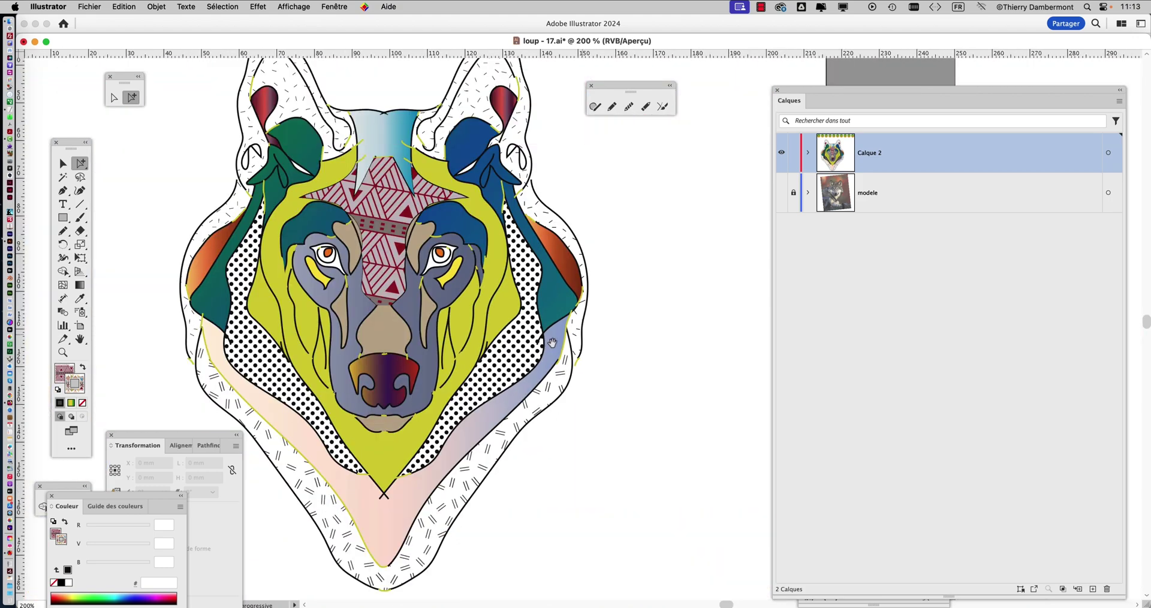
left_click_drag(552, 342, 629, 285)
left_click_drag(467, 173, 453, 231)
key("v")
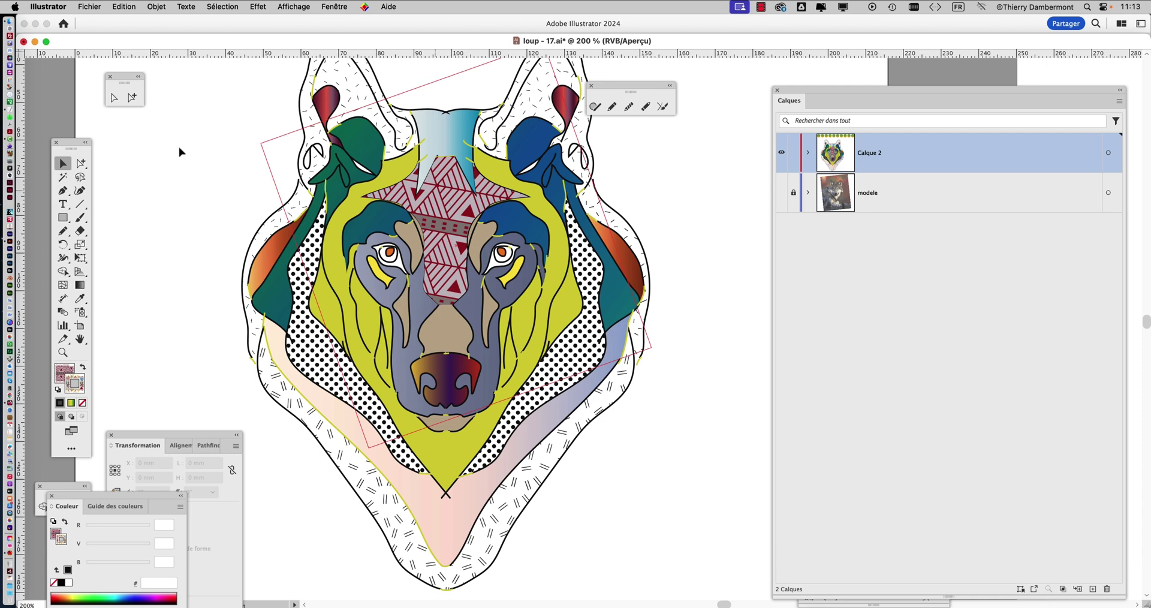
left_click(81, 162)
left_click(428, 200)
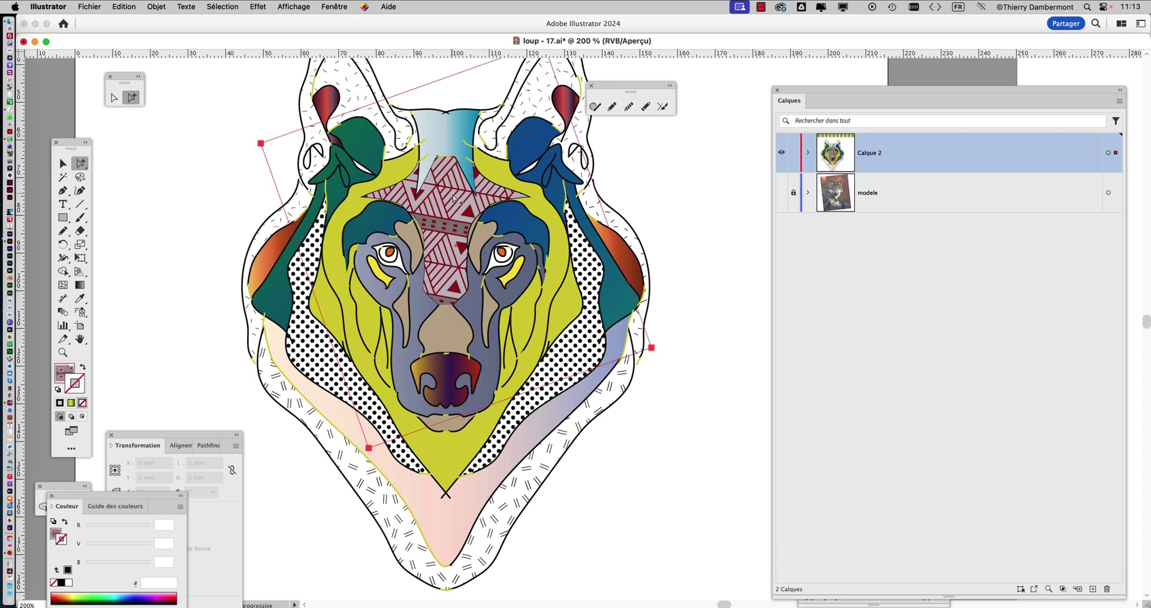
key("super+plus")
key("super+plus")
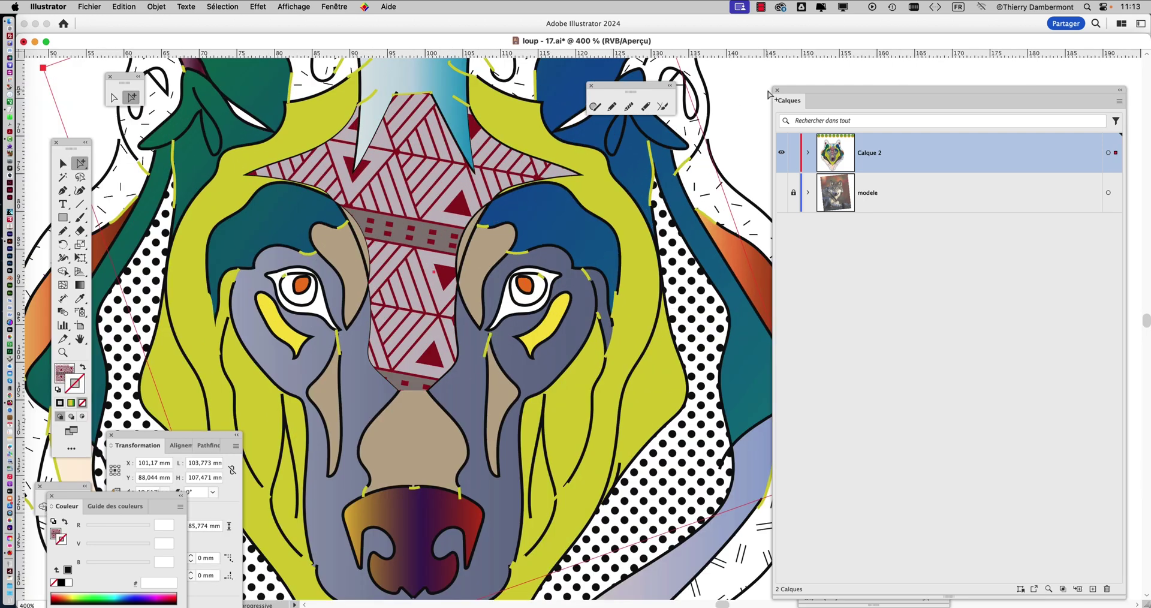
left_click(777, 90)
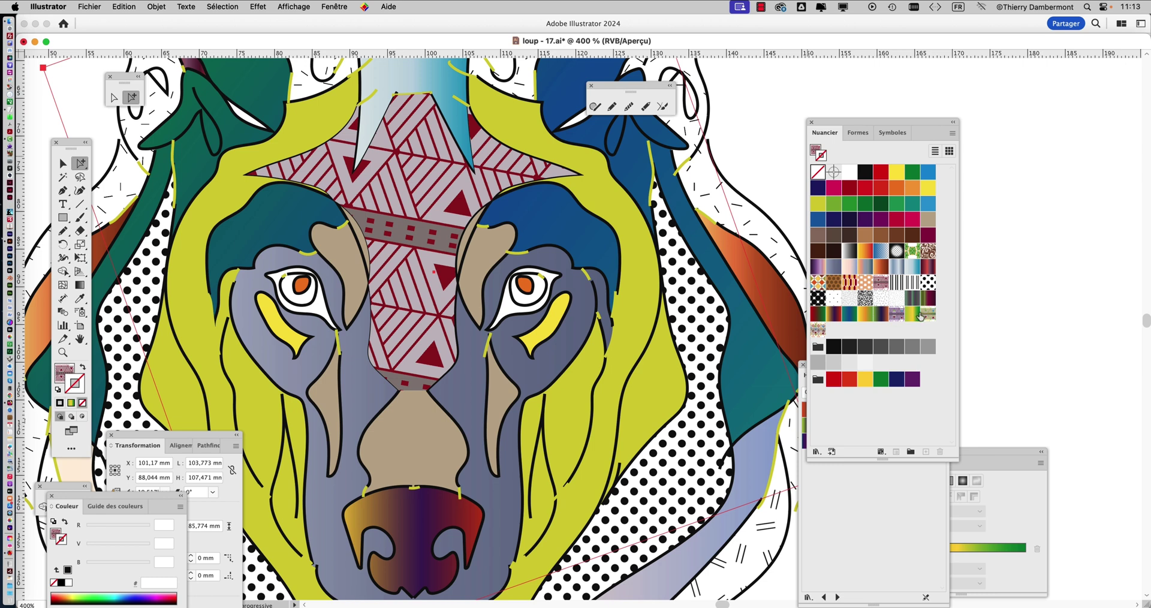
Try the "Nouveau motif 3", "Nouveau motif 2" and "Nouveau motif" swatches in turn as the fill of the forehead's masked rectangle.
left_click(819, 329)
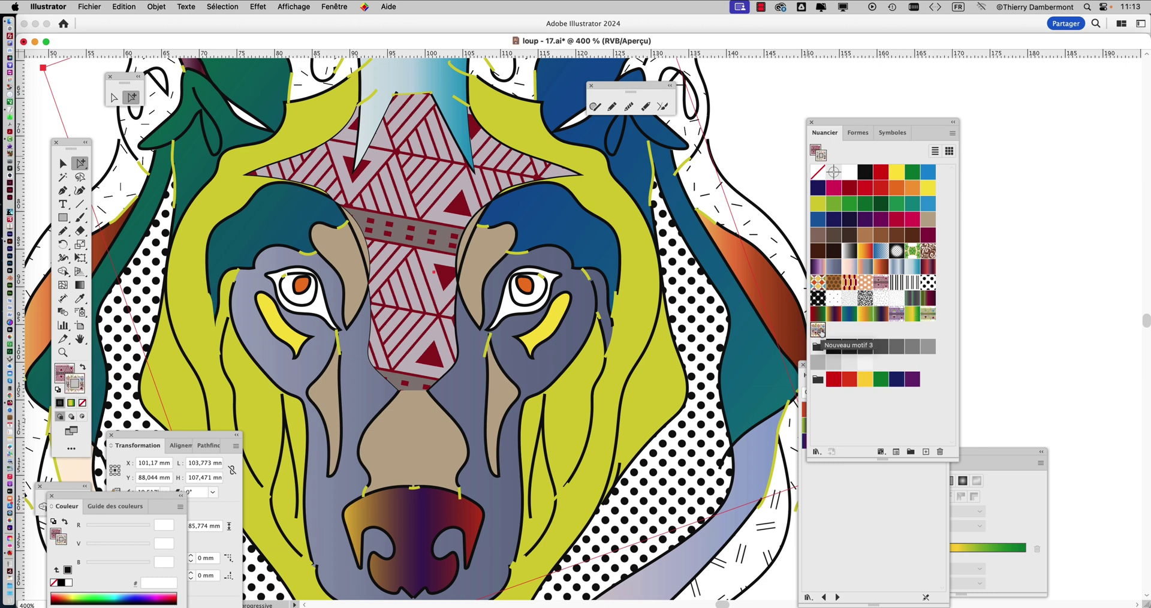
key("super+z")
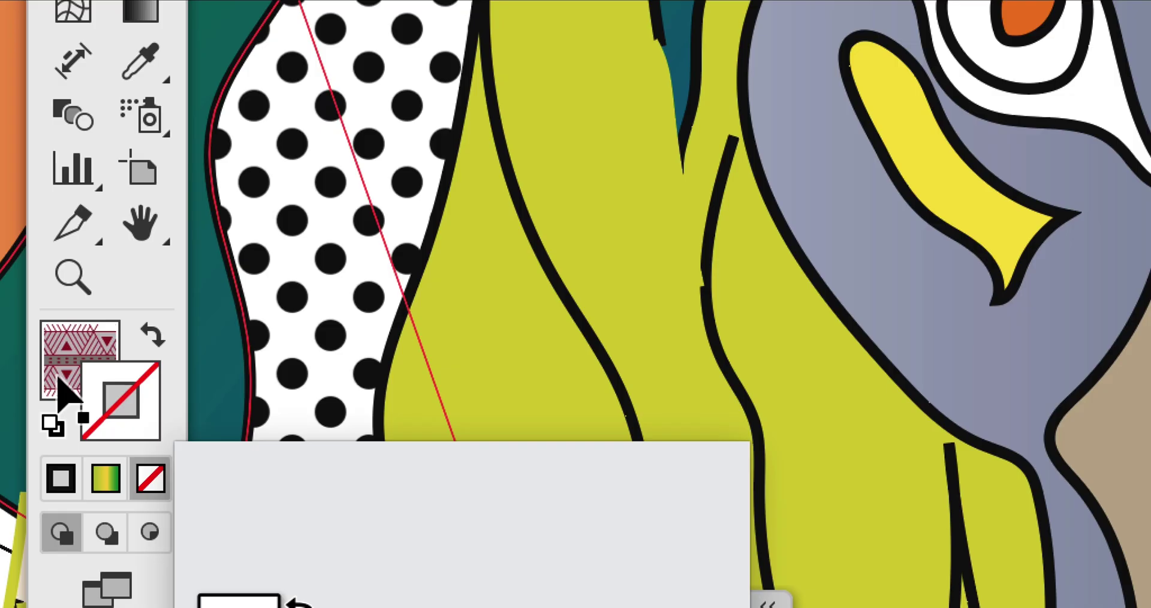
left_click(58, 380)
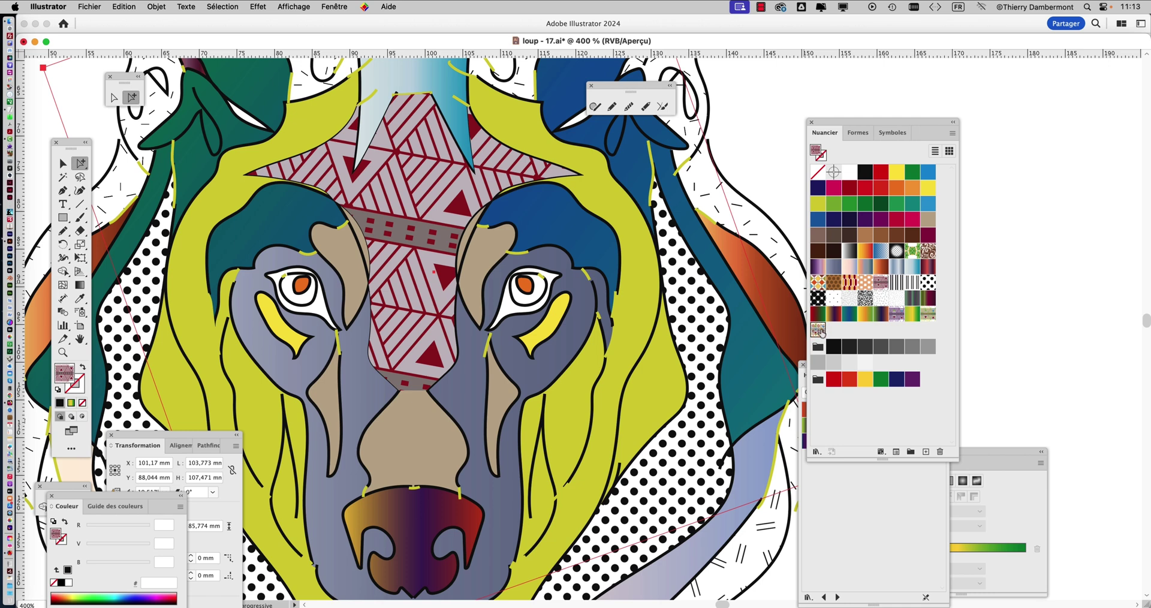
left_click(818, 330)
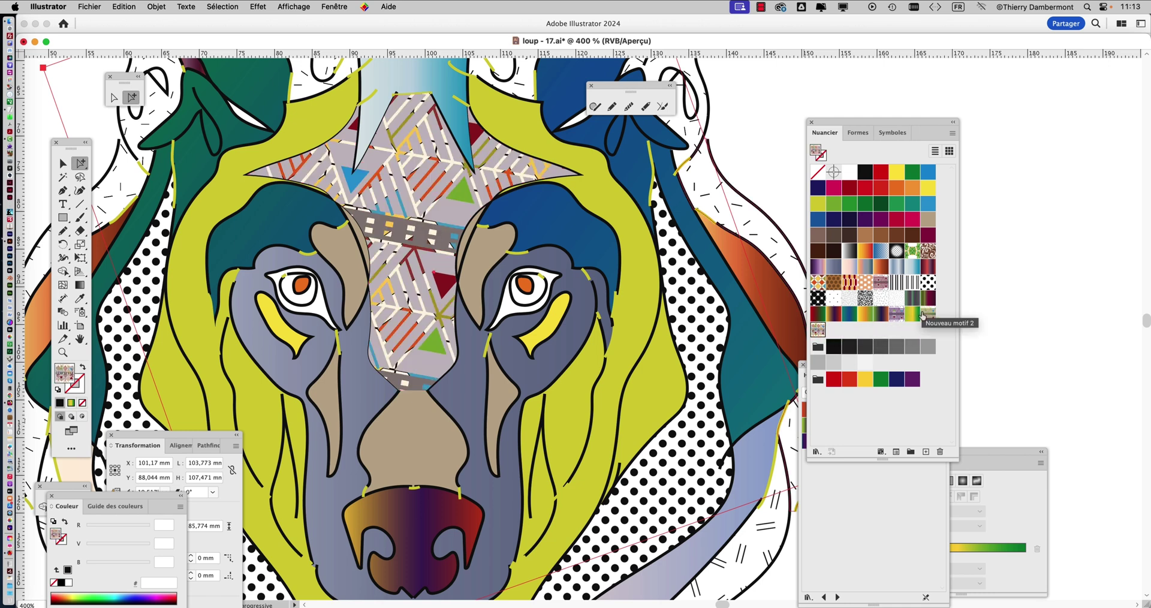
left_click(928, 314)
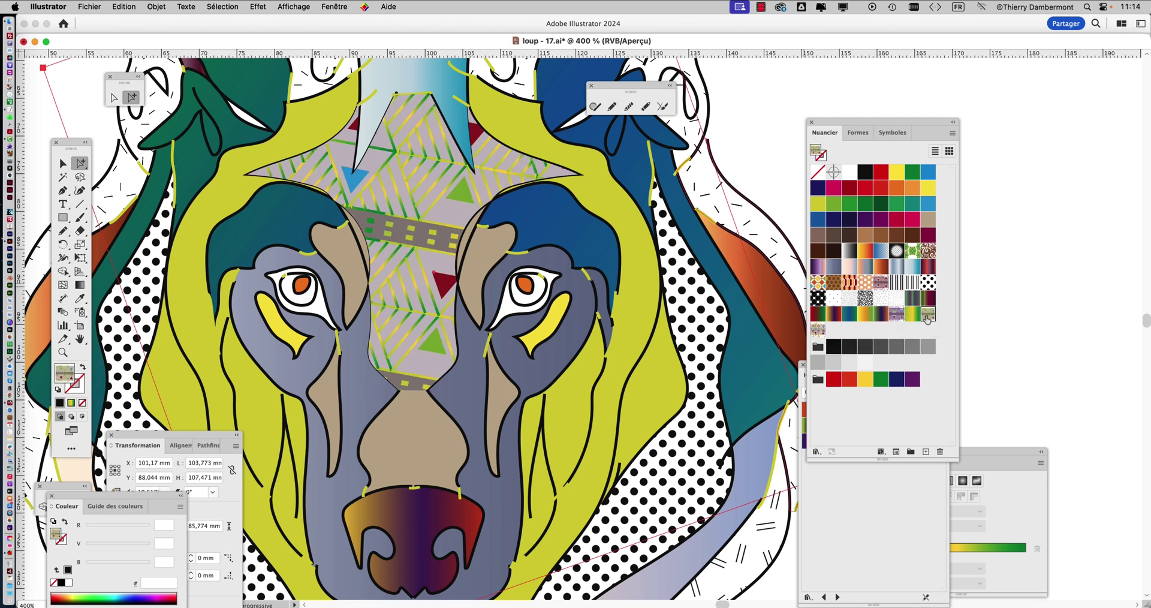
left_click(897, 316)
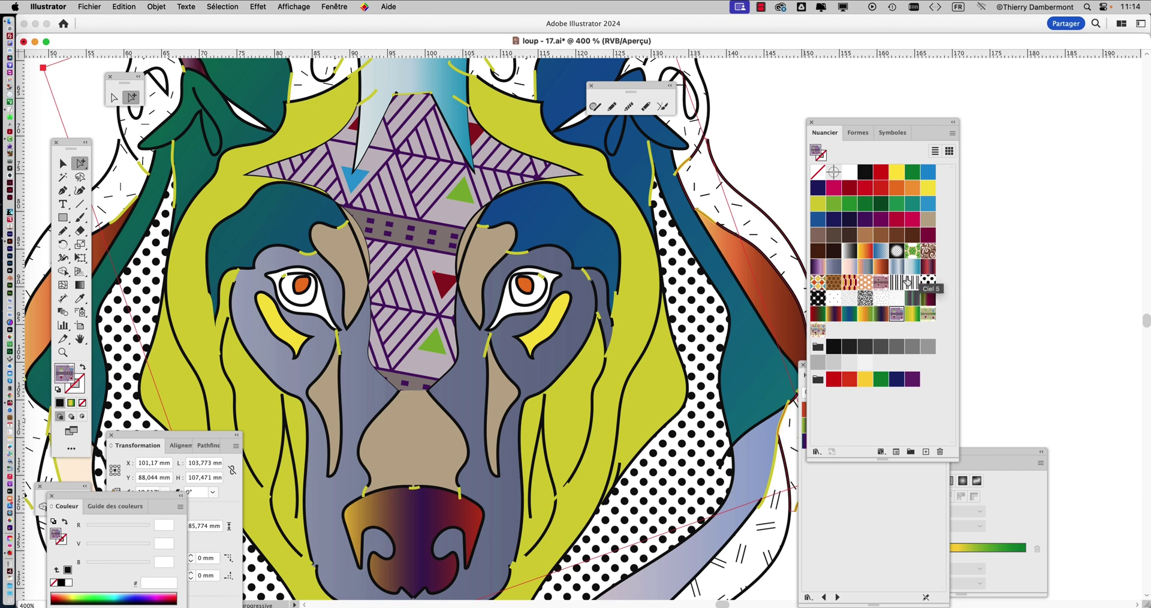
left_click(896, 315)
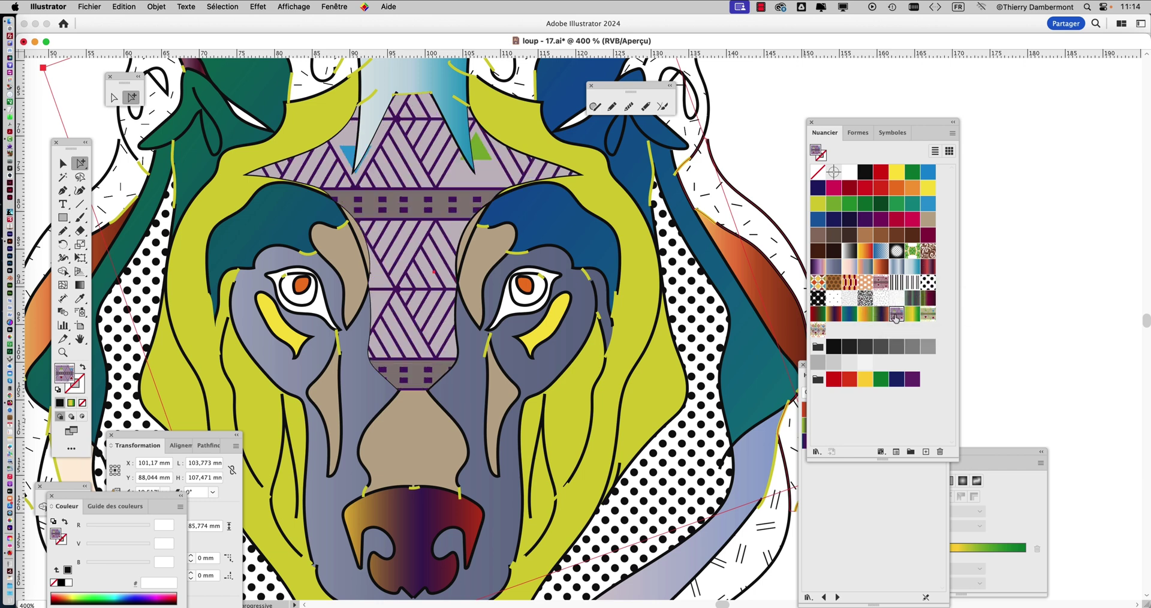
Compare the recoloured pattern swatches repeatedly on the forehead rectangle, finishing with the original red "Couleur Pipe iroquoise" fill.
left_click(818, 329)
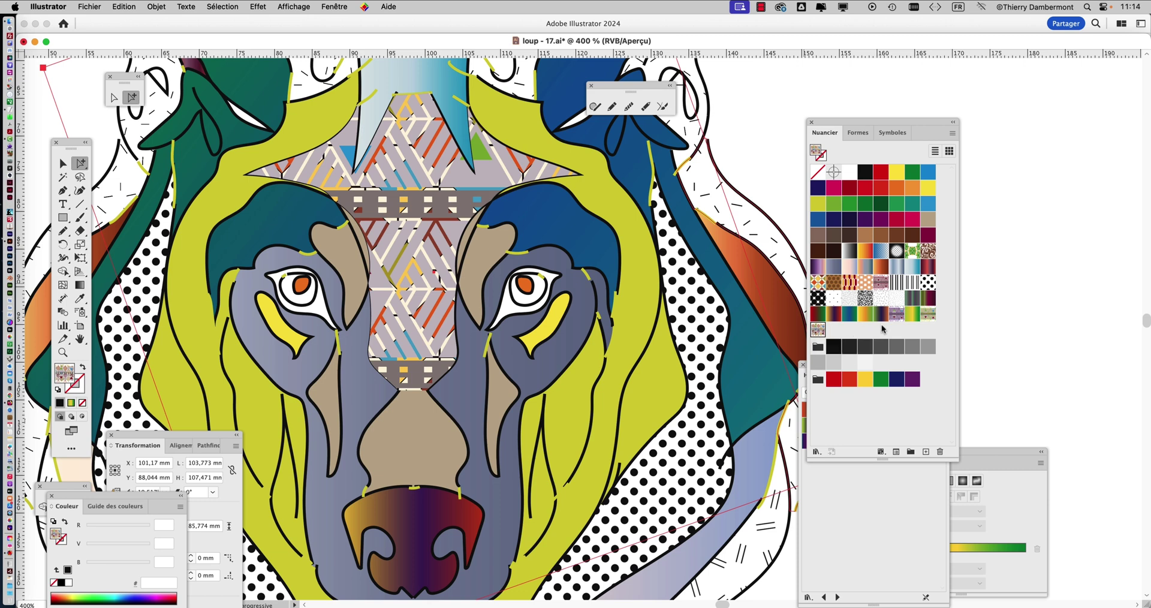
left_click(925, 316)
left_click(896, 314)
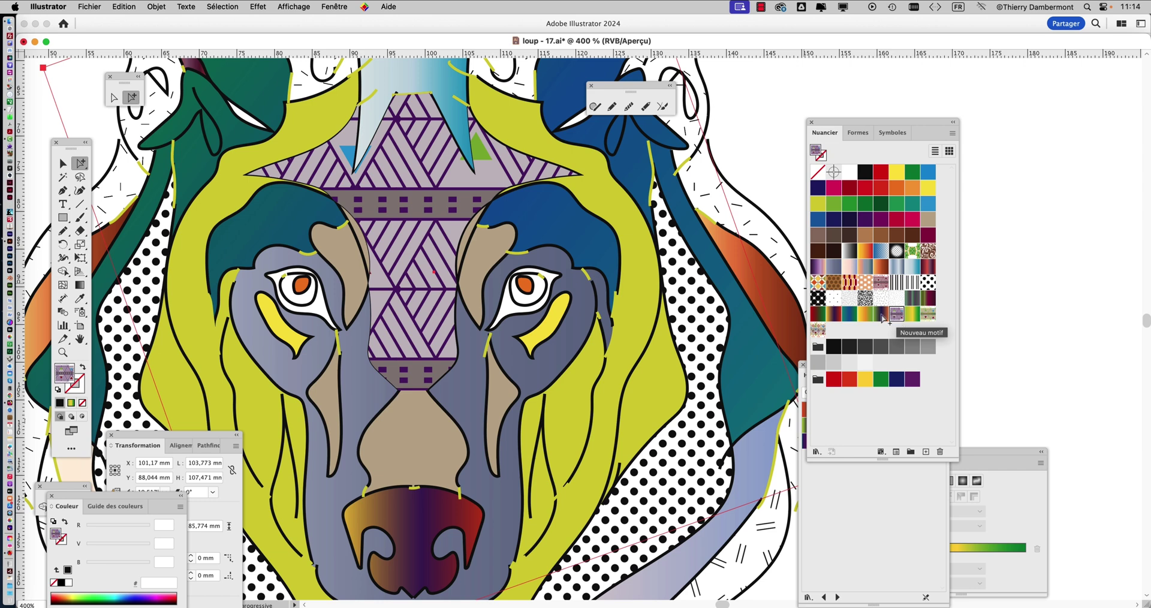
left_click(883, 283)
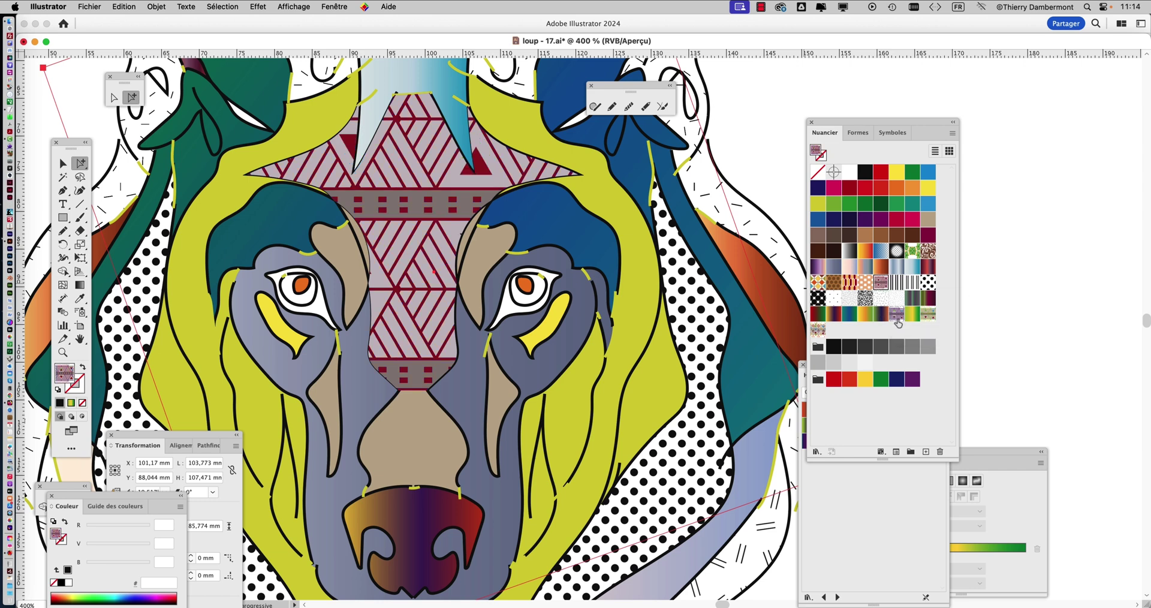
left_click(898, 316)
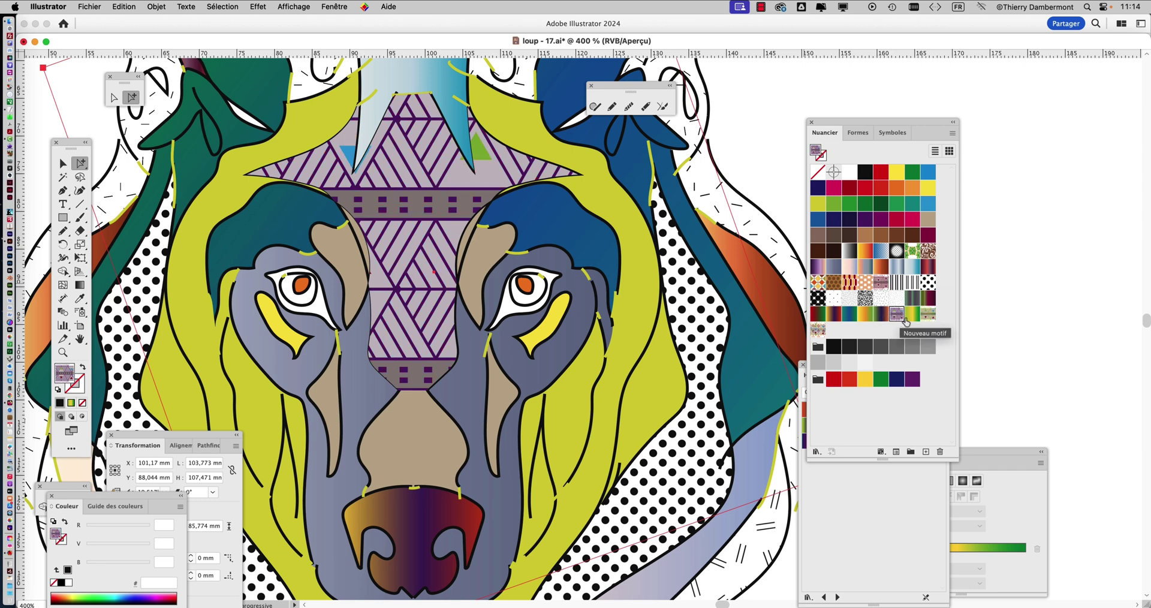
left_click(928, 314)
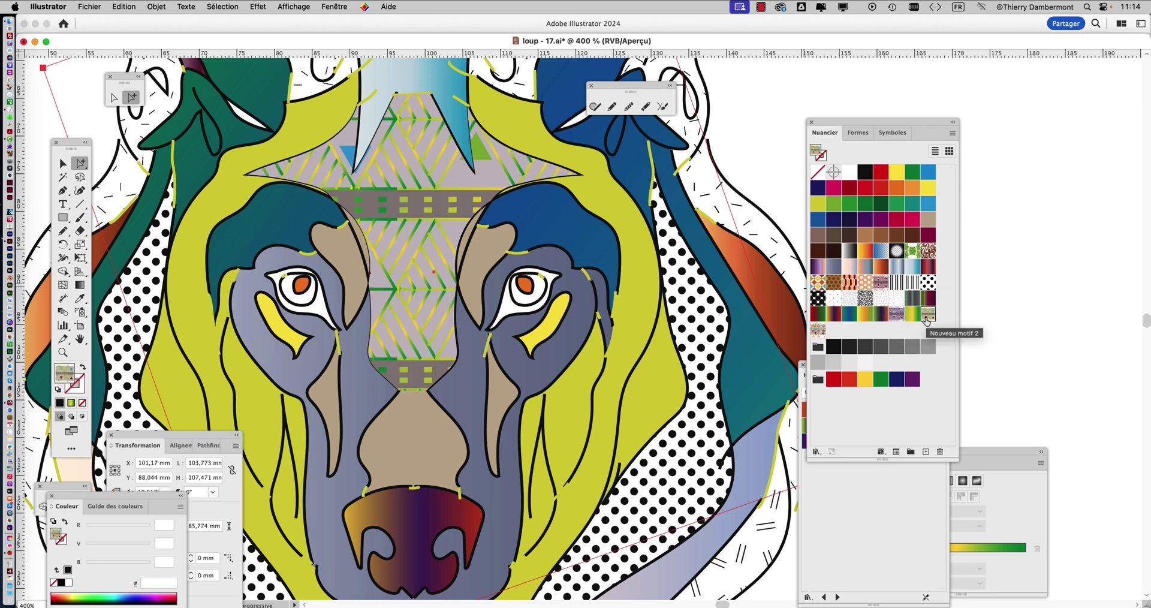
left_click(818, 329)
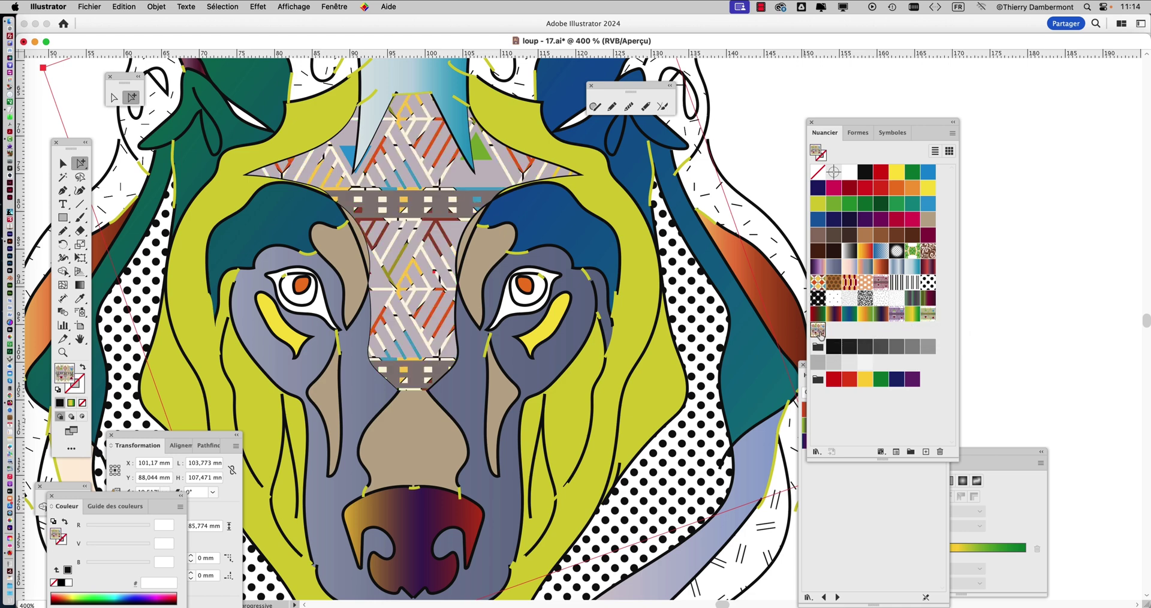
left_click(928, 314)
left_click(898, 314)
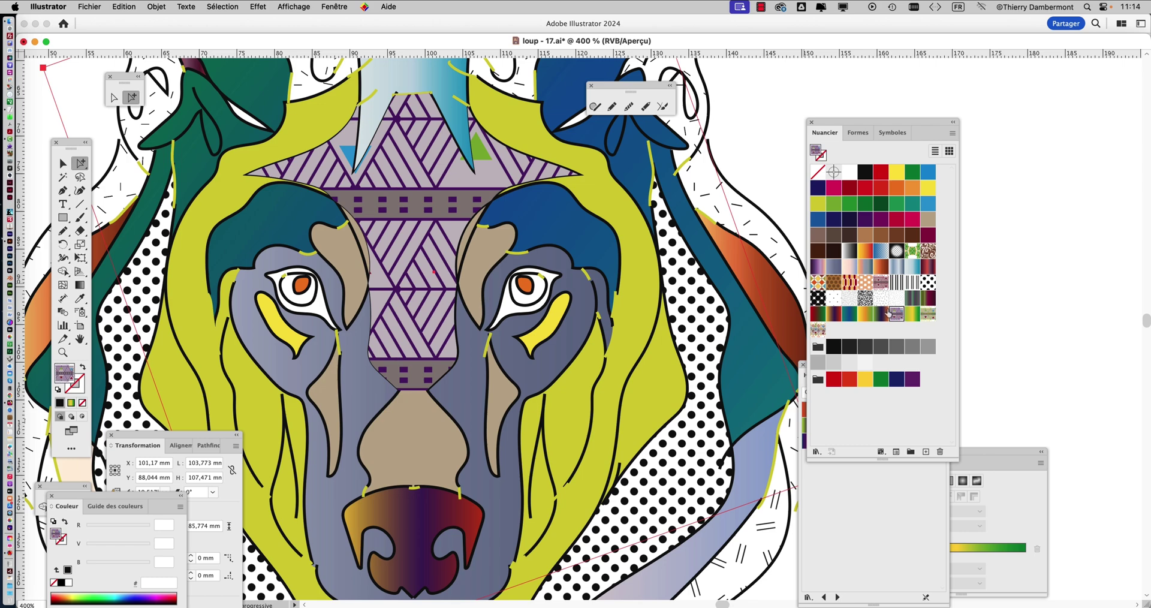
left_click(880, 284)
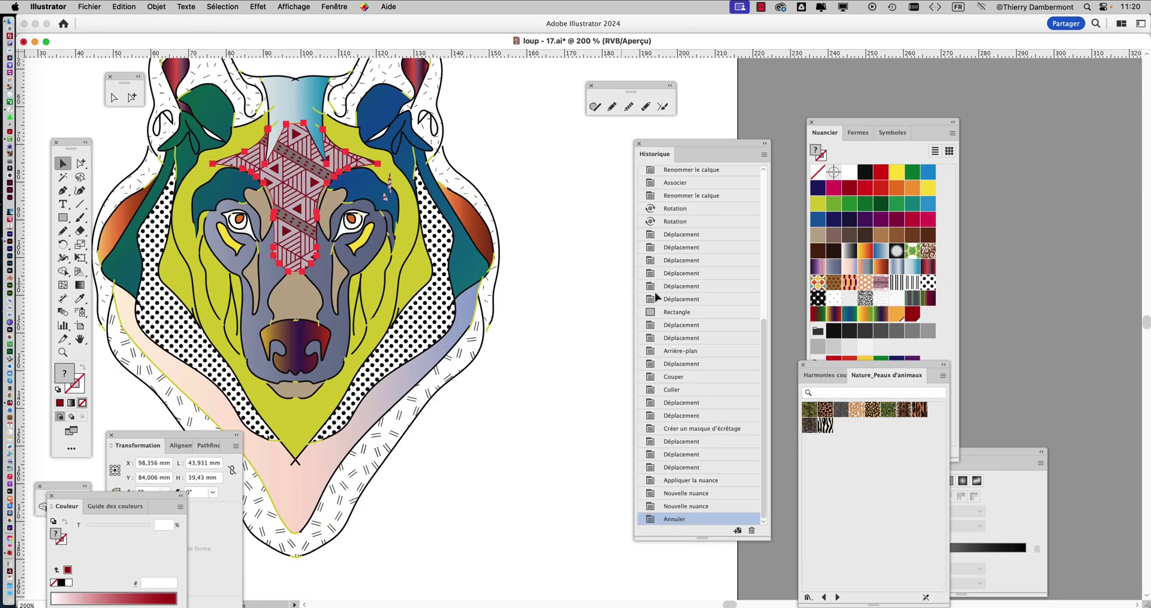
Load the "Nature_Feuillage" swatch library and fill the selected forehead shape with its orange flower and green leaf pattern.
left_click_drag(831, 375, 471, 130)
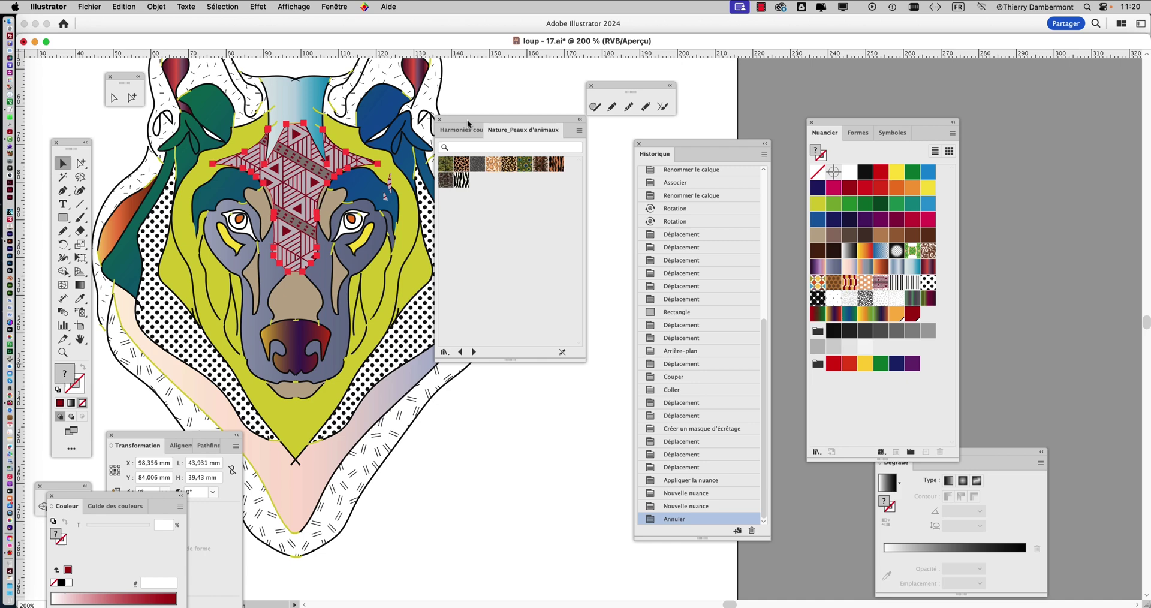
left_click(465, 352)
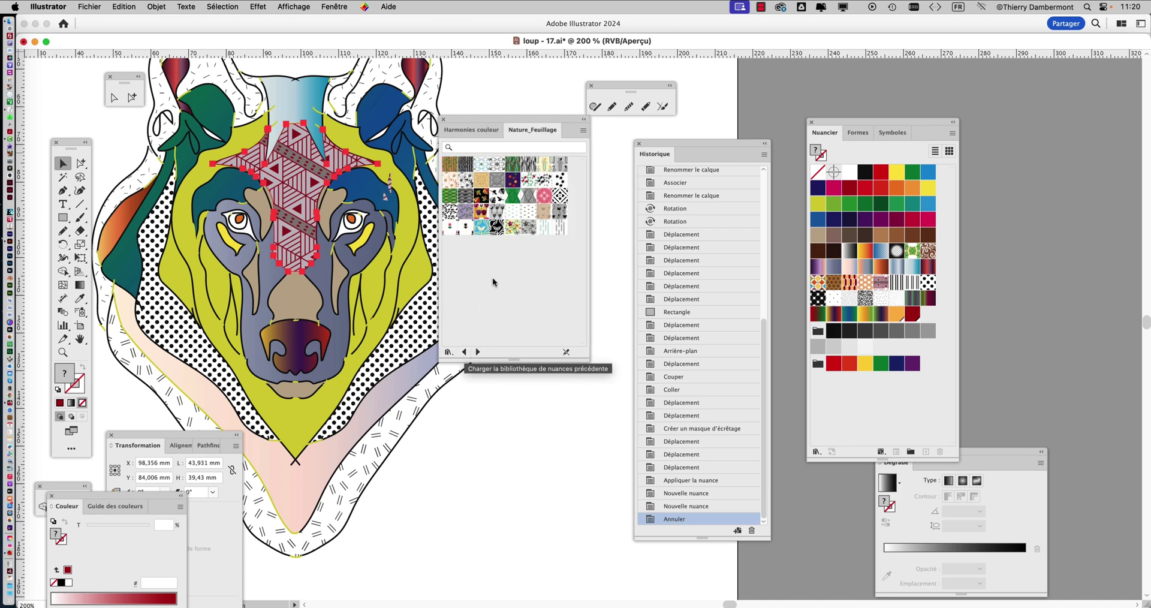
left_click(513, 227)
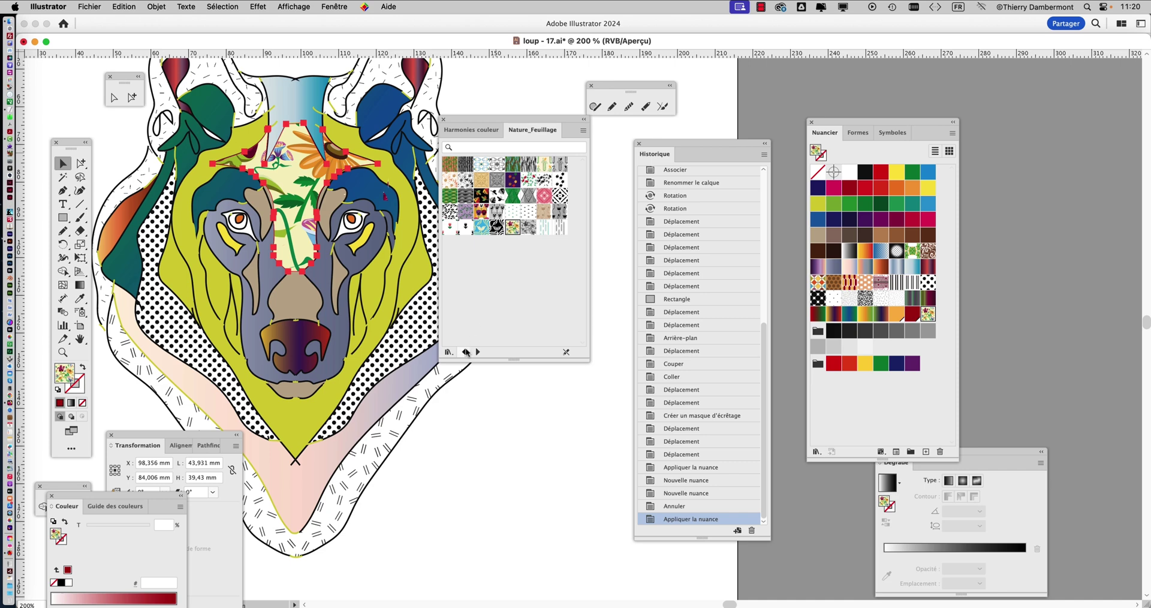
Browse back through the base graphics pattern libraries to load "Motifs Vonster".
left_click(465, 352)
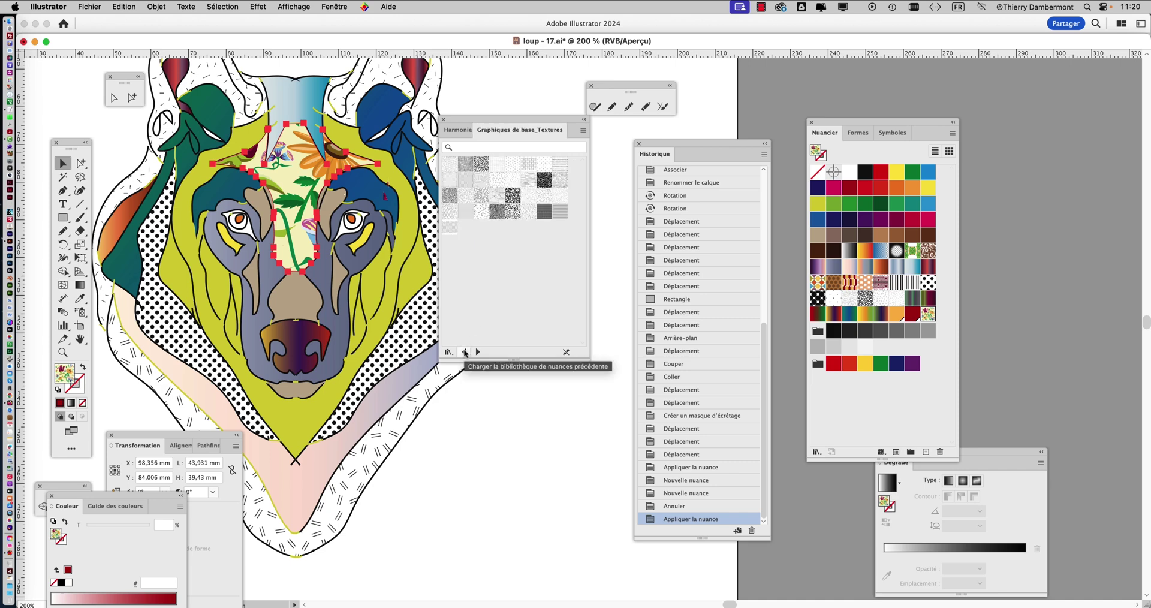
left_click(583, 131)
left_click(443, 349)
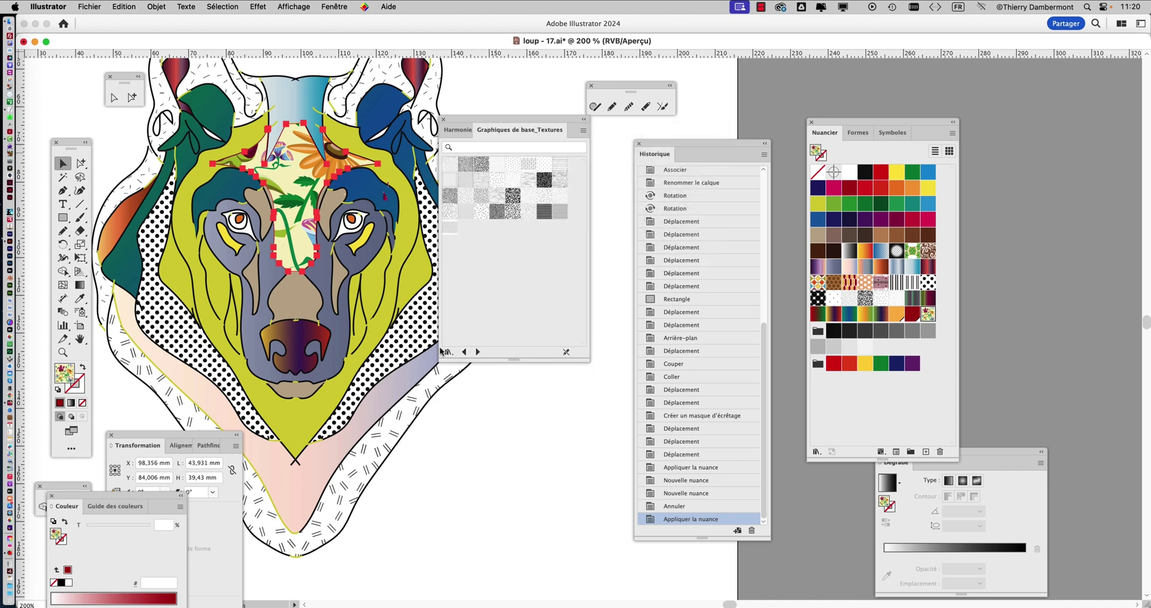
left_click(464, 352)
left_click(464, 353)
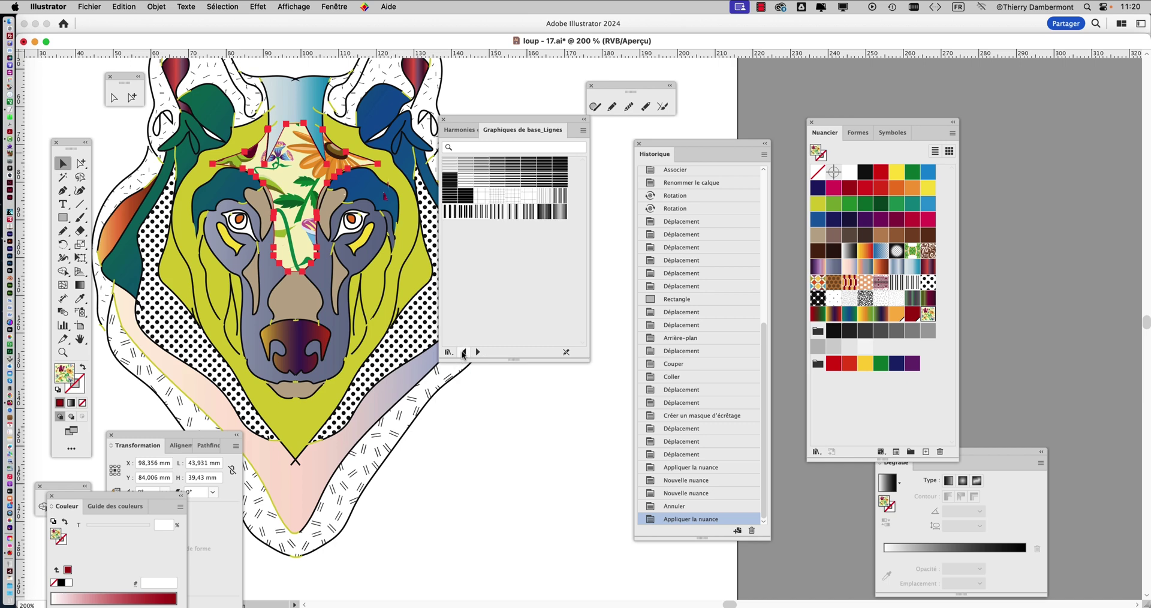
left_click(464, 353)
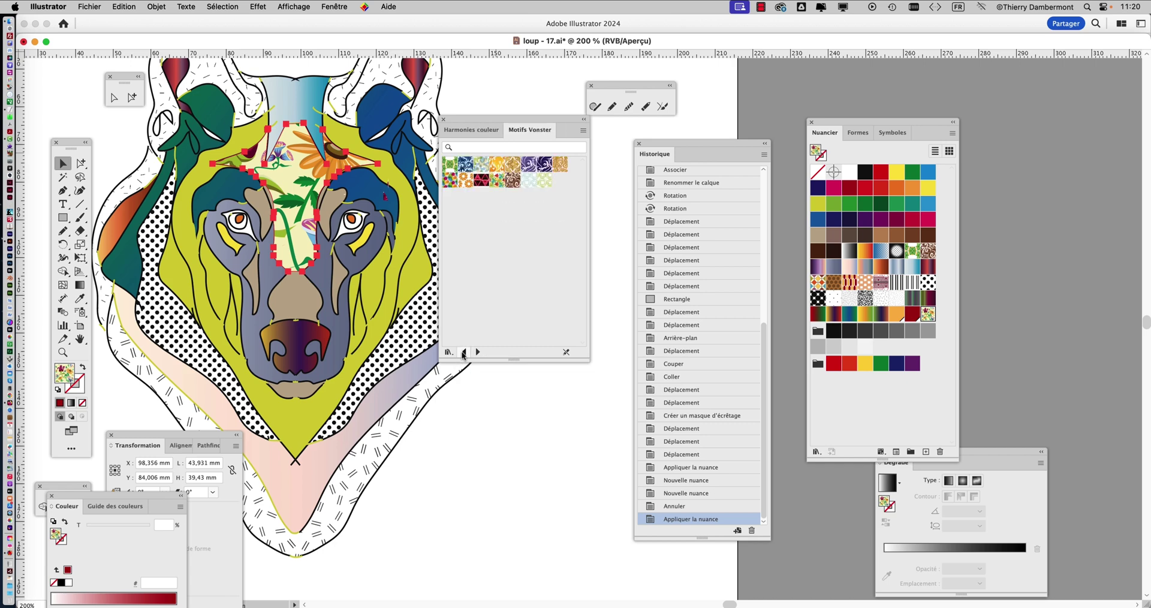
Try the multicoloured "Motifs Vonster" swatch on the forehead shape, replace it with the pale blue-green one, and close the library.
left_click(452, 185)
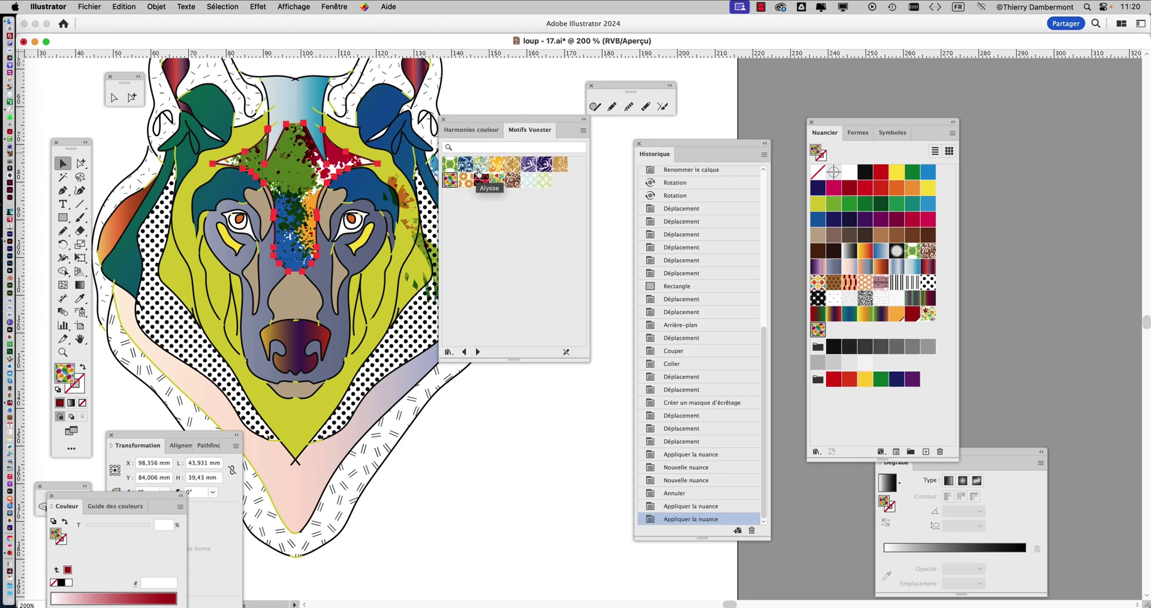
left_click(483, 167)
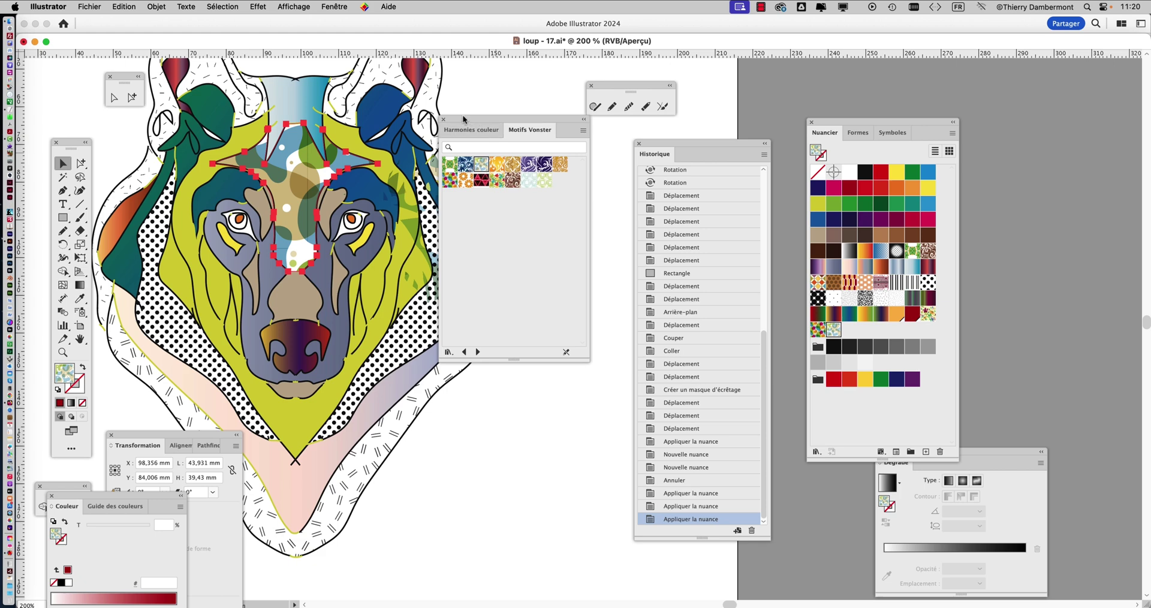
left_click(444, 120)
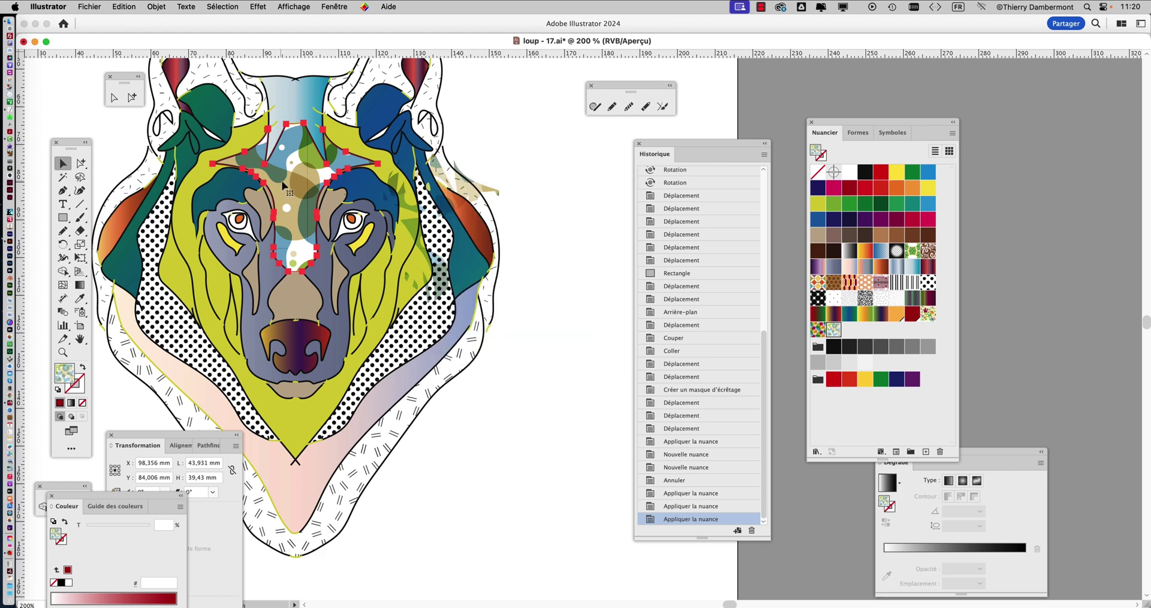
Examine the forehead's new pattern fill and the wolf's cheek area at several magnifications.
scroll(284, 185, "up", 2)
scroll(285, 185, "down", 2)
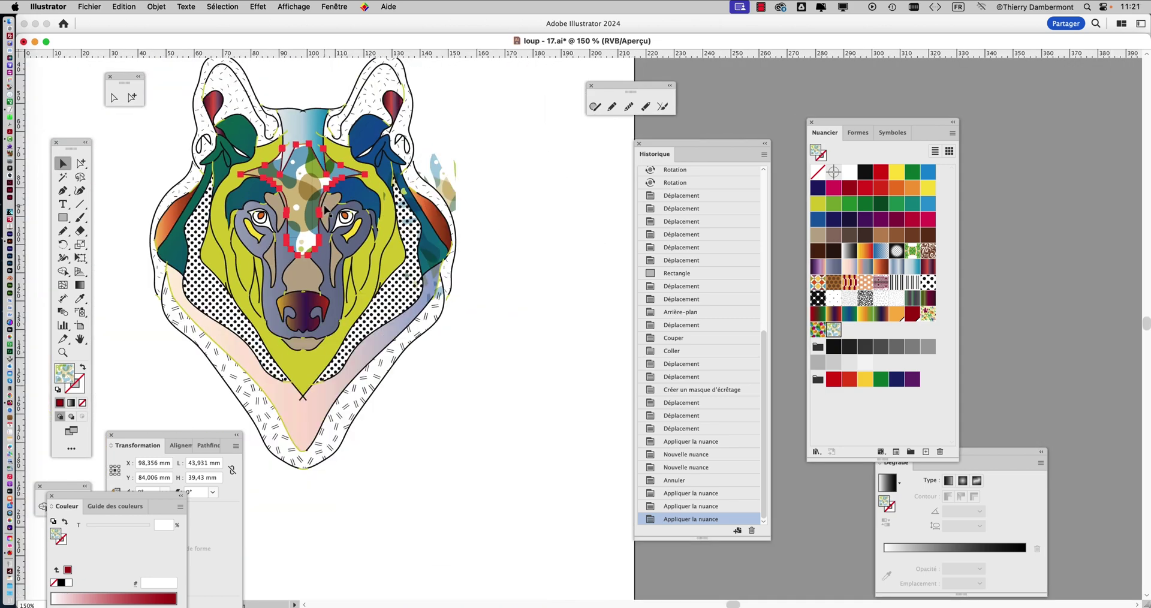
scroll(327, 213, "down", 2)
scroll(399, 224, "up", 5)
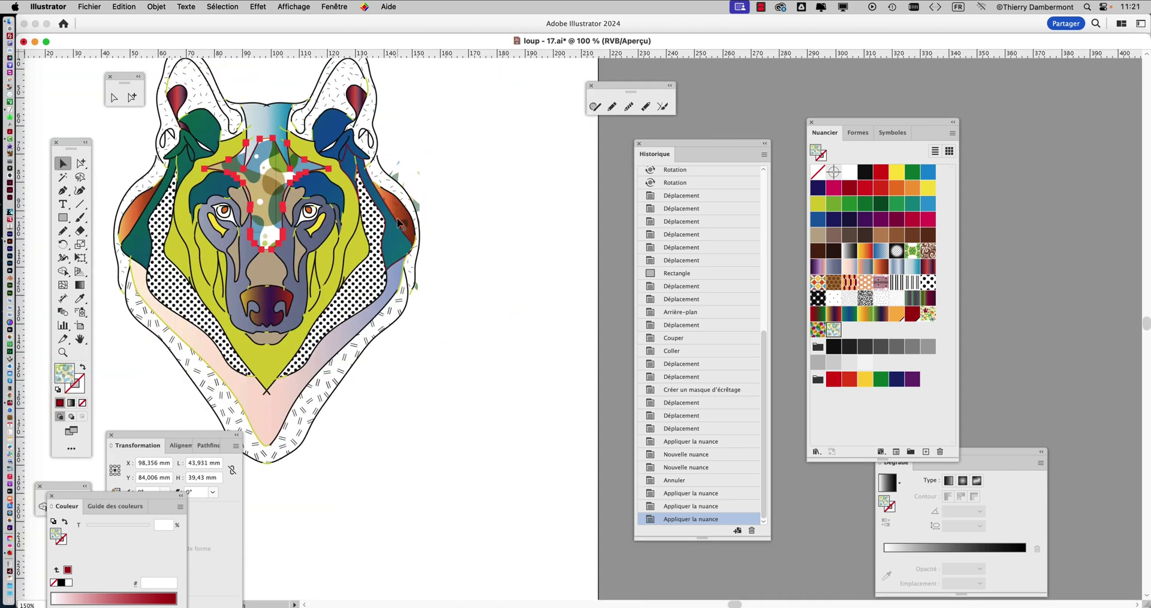
scroll(400, 225, "down", 1)
scroll(400, 224, "down", 2)
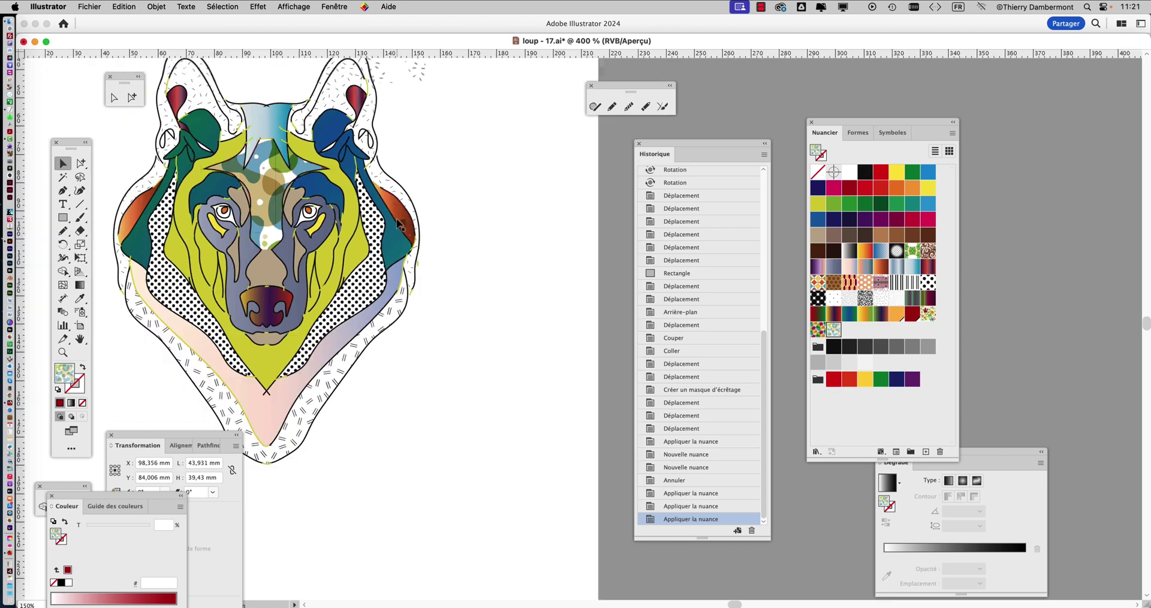
scroll(399, 224, "down", 2)
scroll(396, 223, "up", 1)
scroll(396, 223, "up", 4)
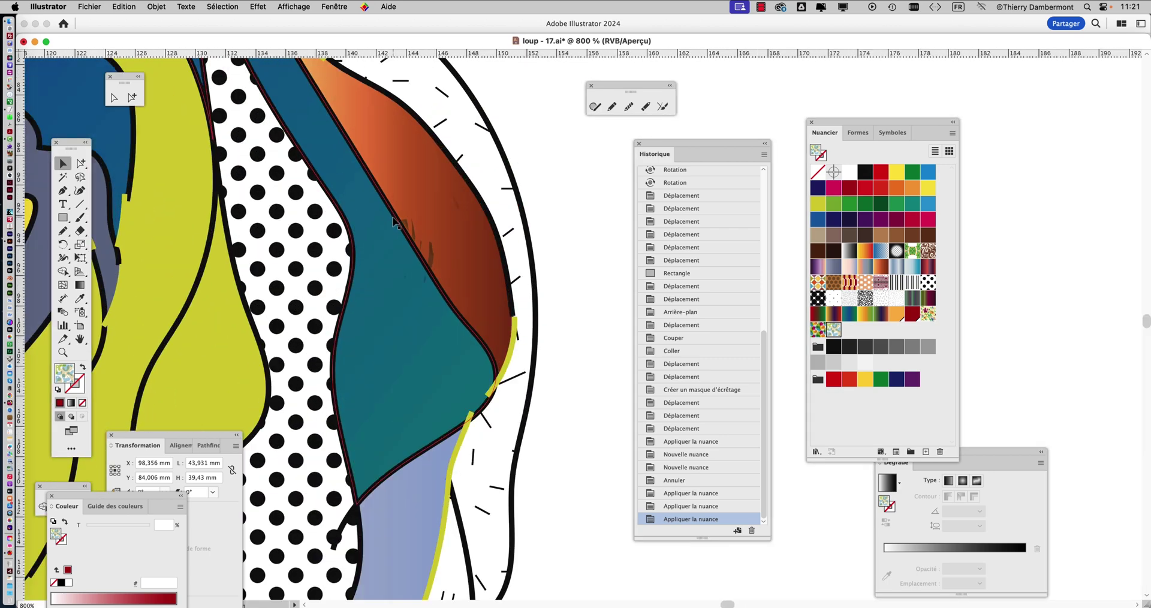
scroll(396, 224, "down", 3)
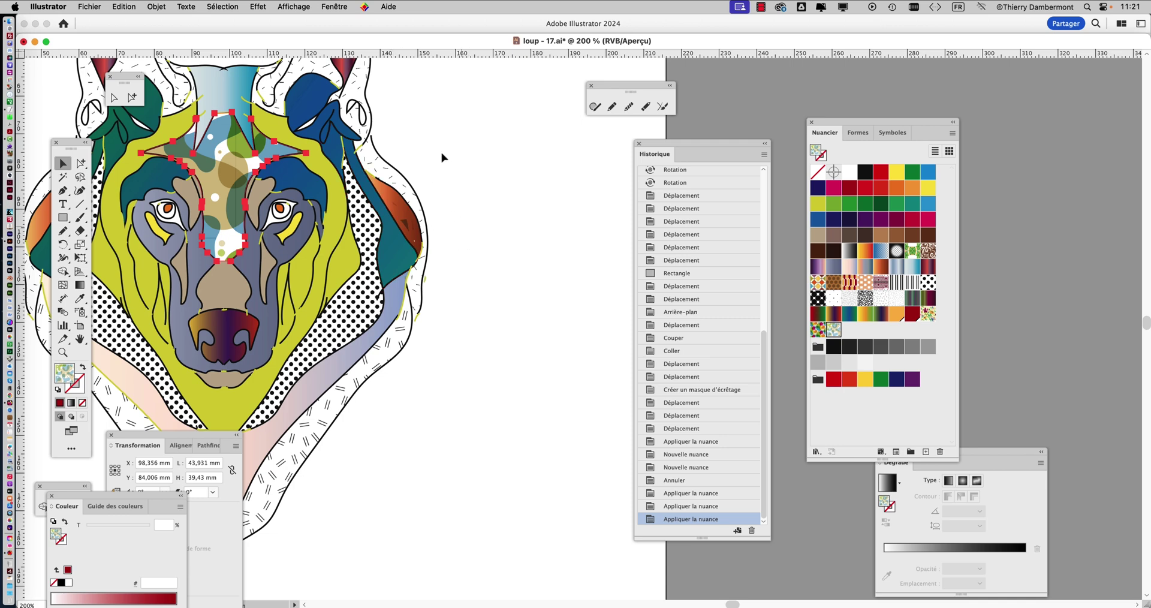
Deselect the forehead shape and save the document as a new version named "loup - 18.ai" with the existing Illustrator 2020 options.
left_click(458, 174)
scroll(429, 216, "up", 3)
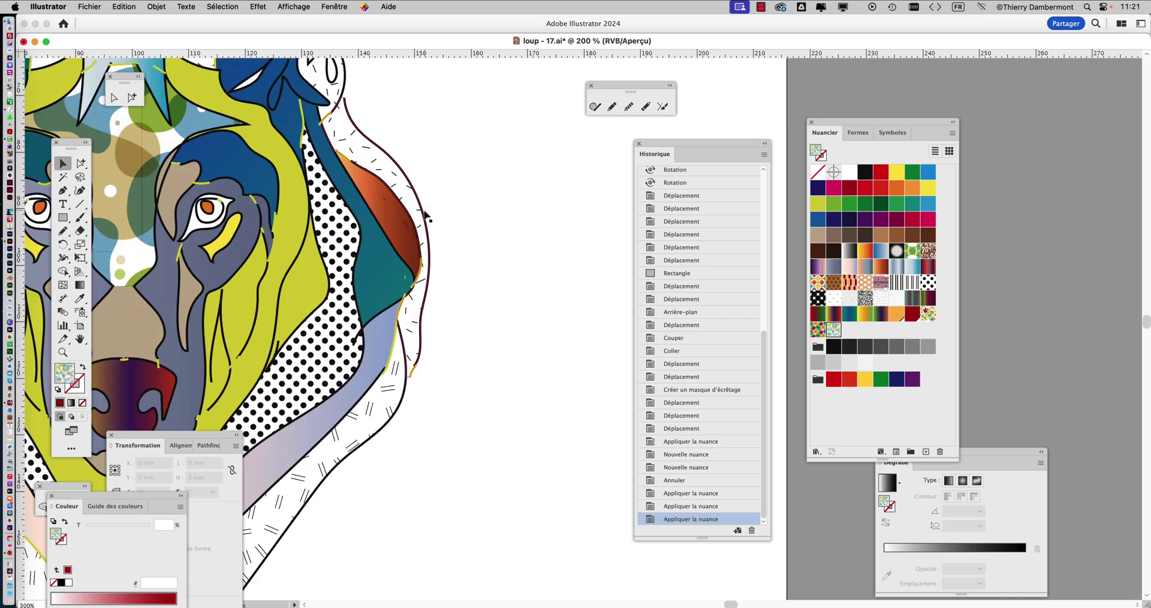
scroll(427, 217, "down", 4)
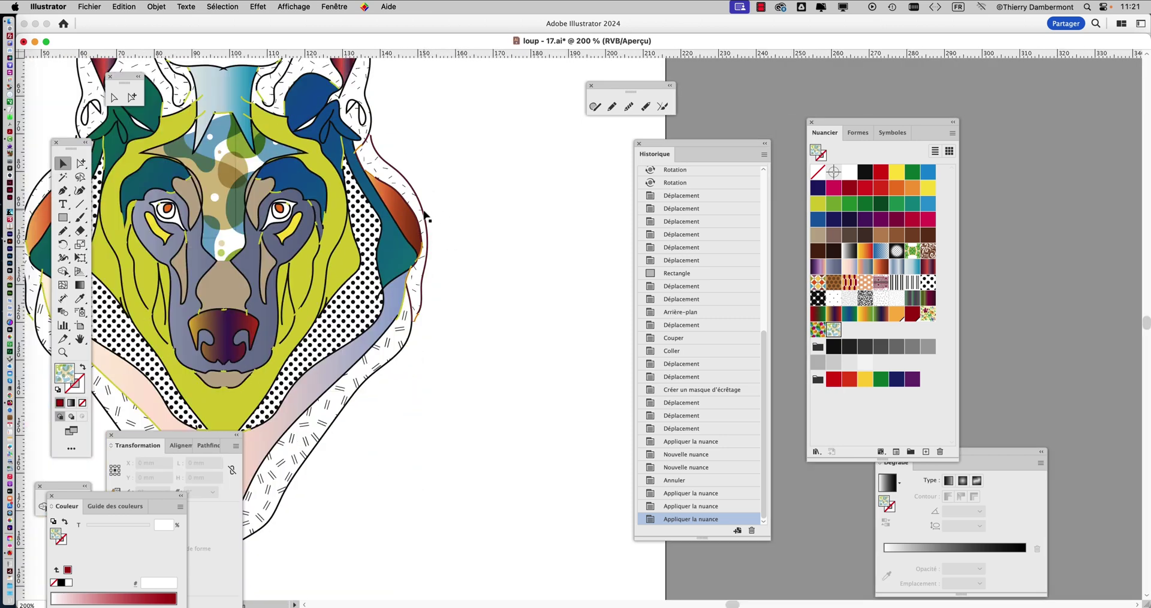
scroll(271, 114, "left", 3)
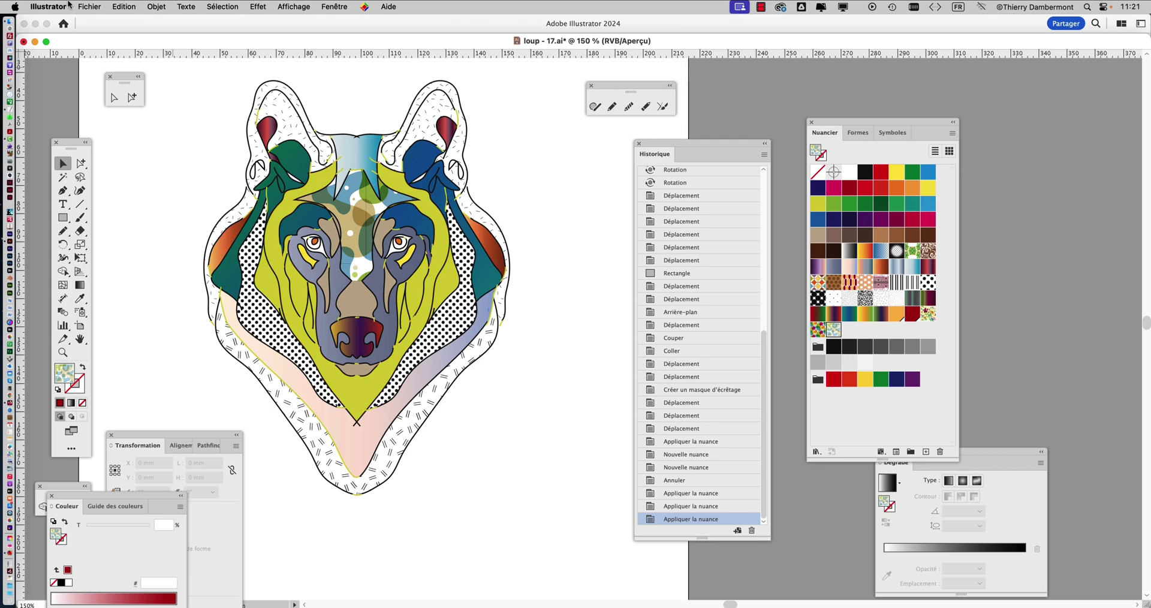
left_click(90, 6)
left_click(108, 128)
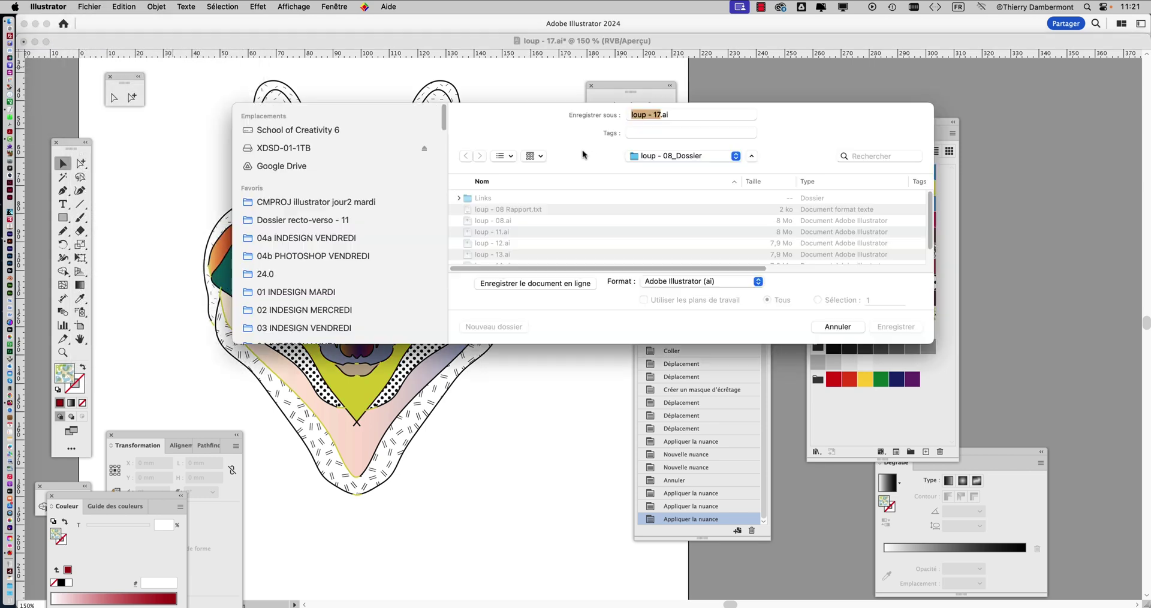
left_click(659, 116)
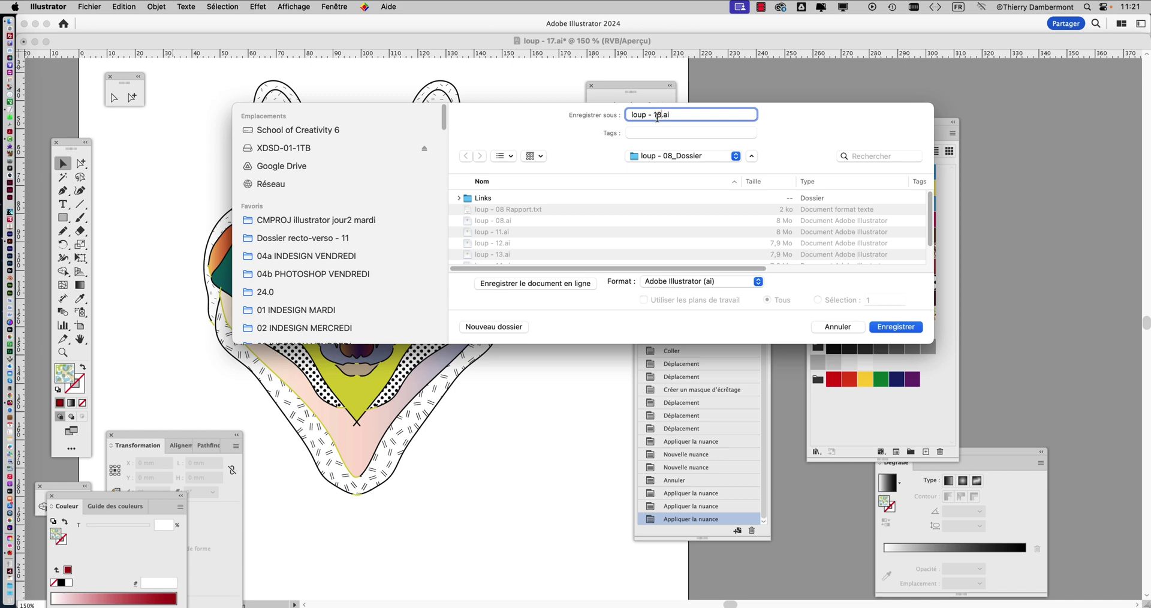
left_click(907, 330)
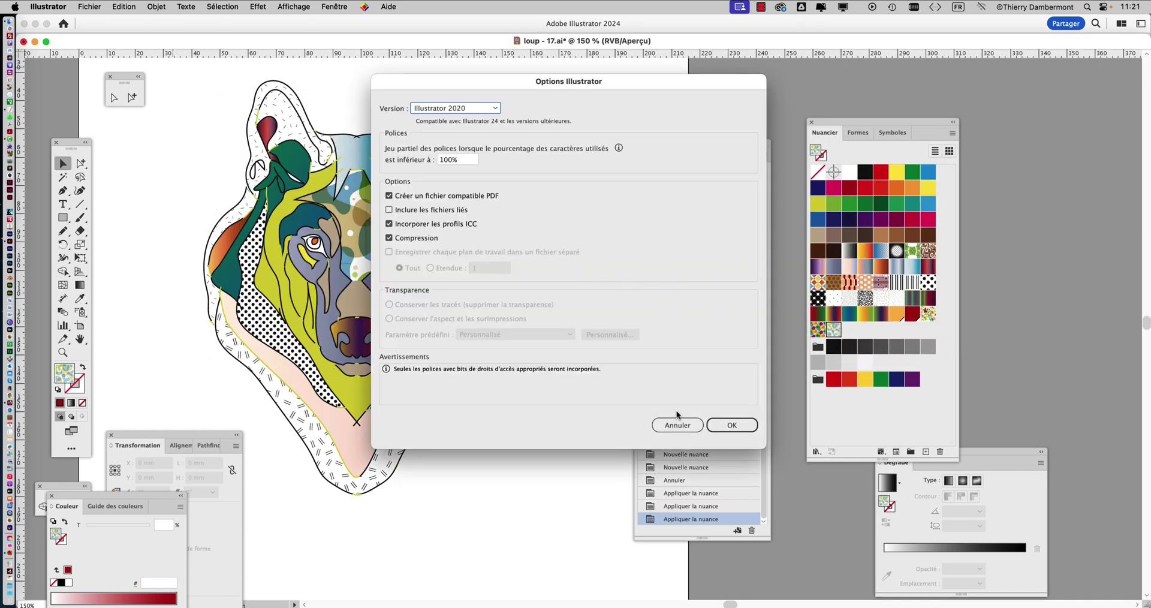
left_click(740, 427)
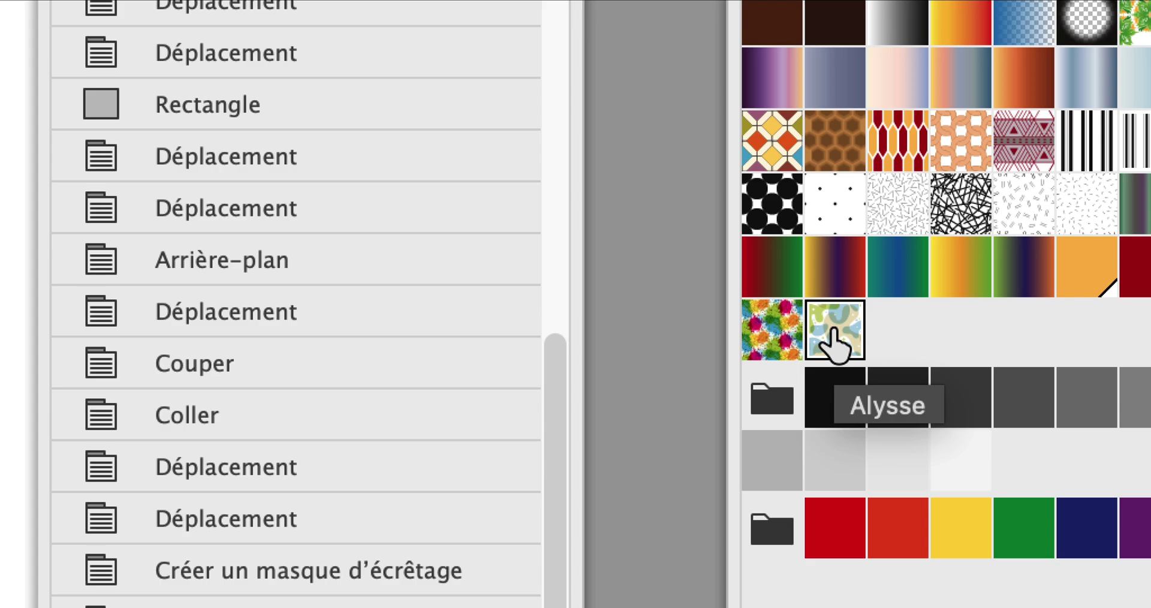
Open the "Alysse" pattern for editing and move the pattern options clear of the original tile.
double_click(835, 339)
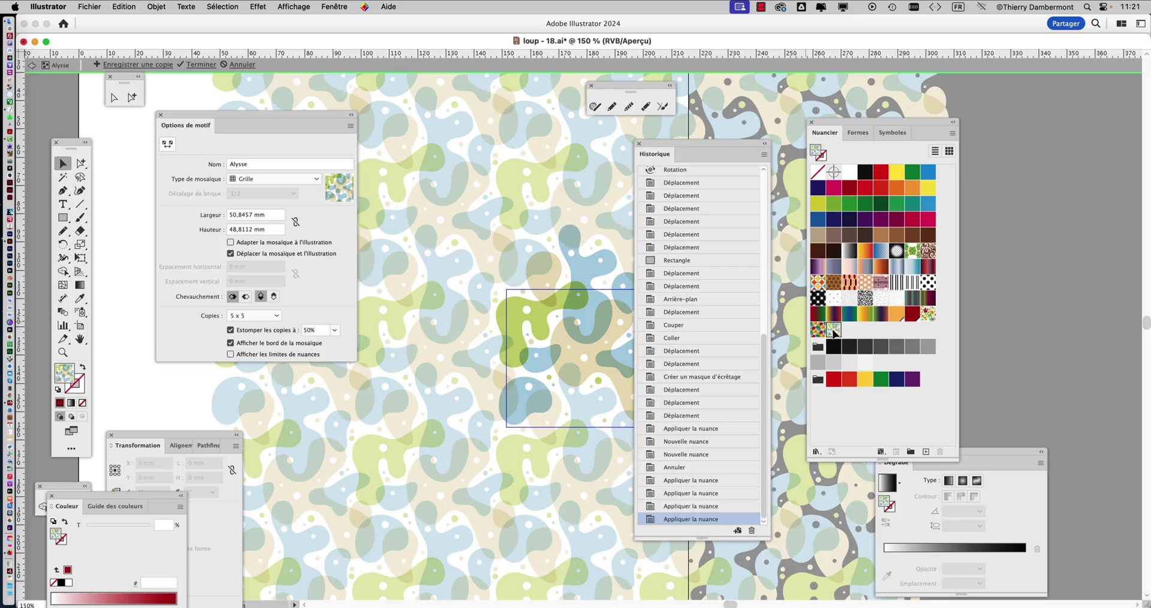
scroll(596, 367, "up", 3)
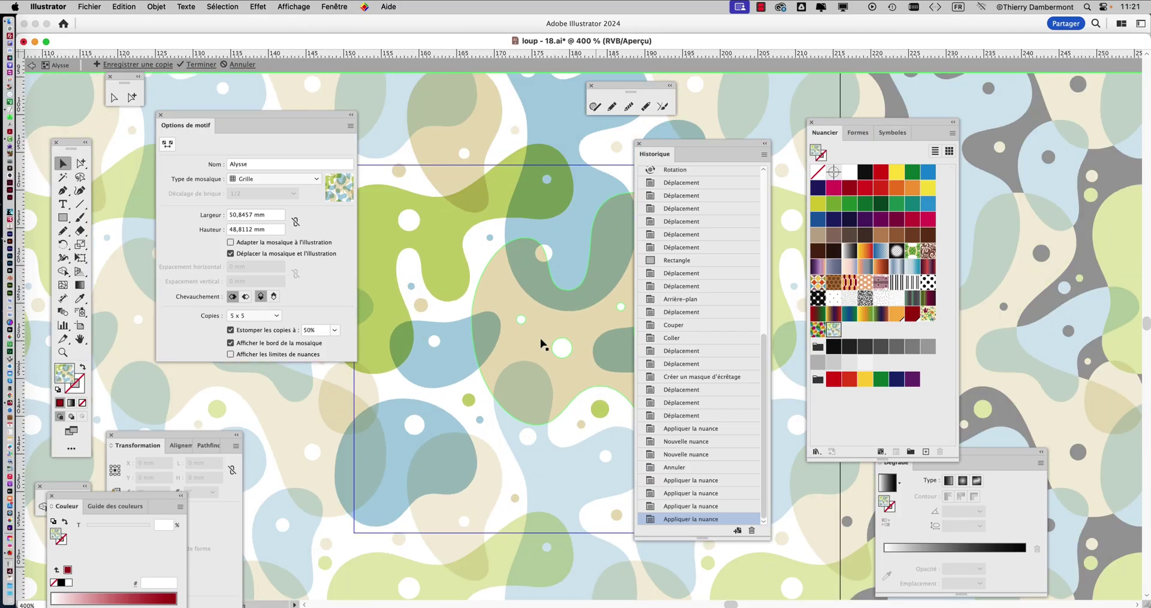
left_click_drag(474, 312, 384, 248)
left_click_drag(277, 120, 212, 122)
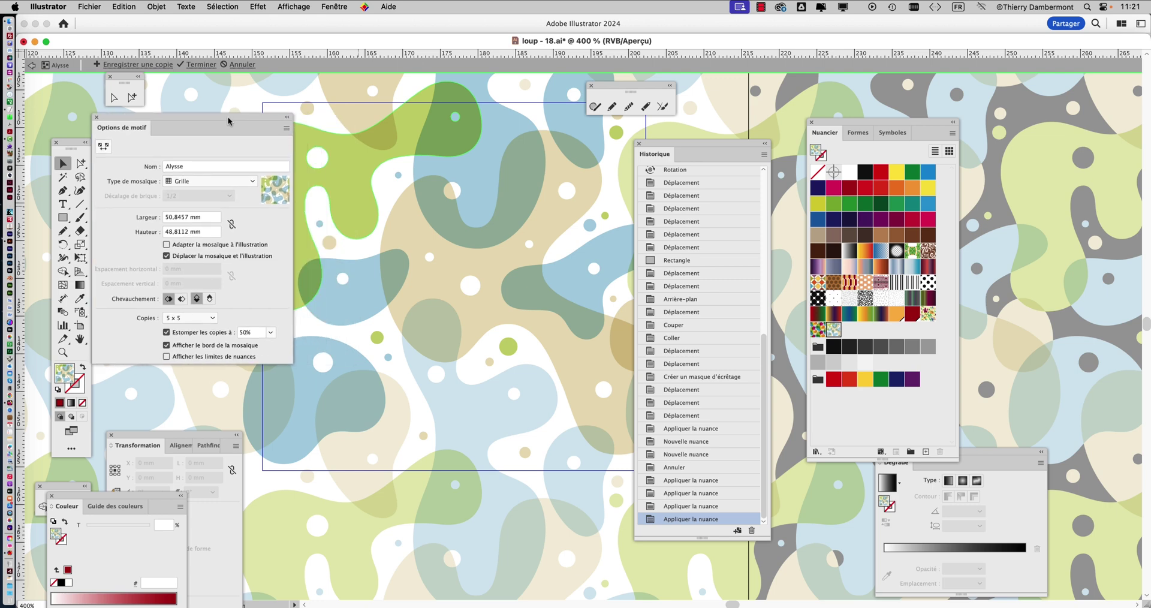
Select the large beige shape in the "Alysse" tile and save its fill colour as a new swatch.
left_click(466, 306)
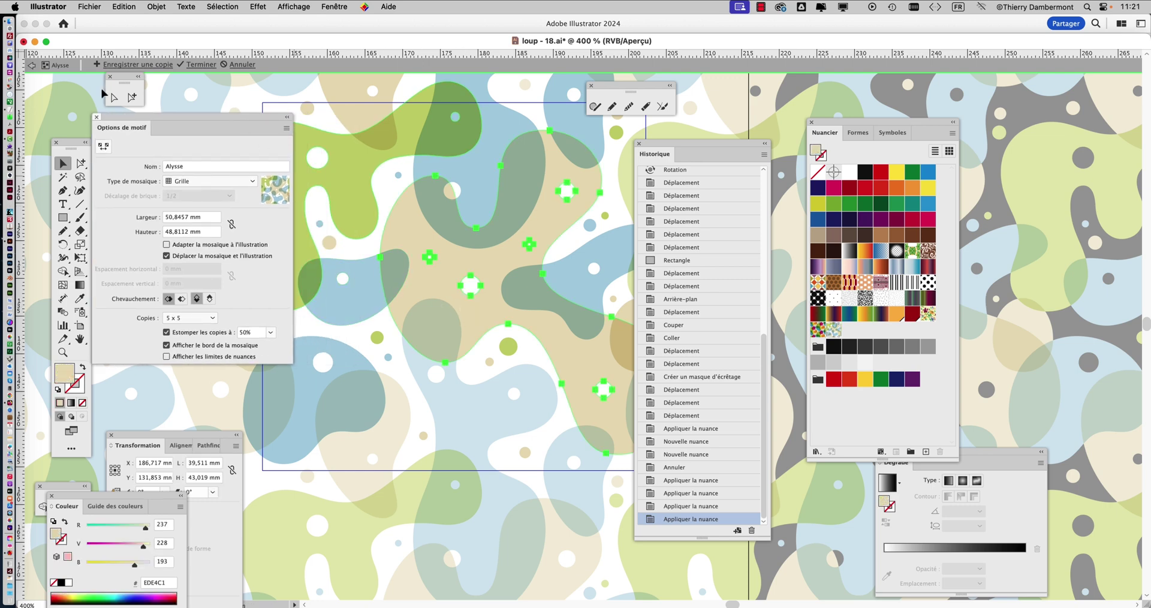
left_click(132, 97)
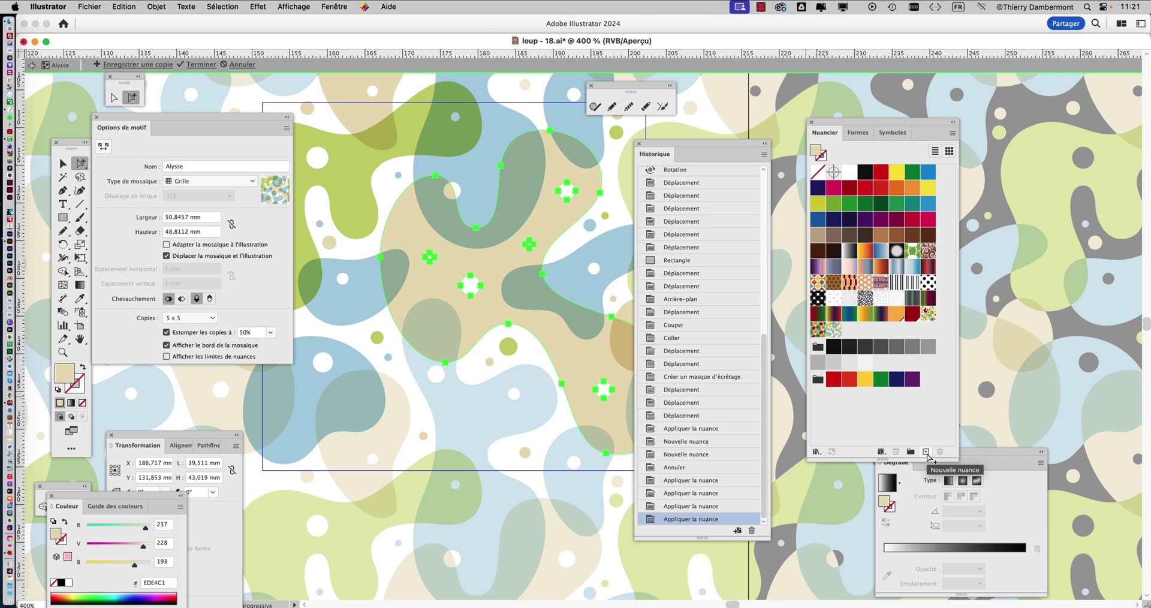
left_click(927, 453)
left_click(318, 300)
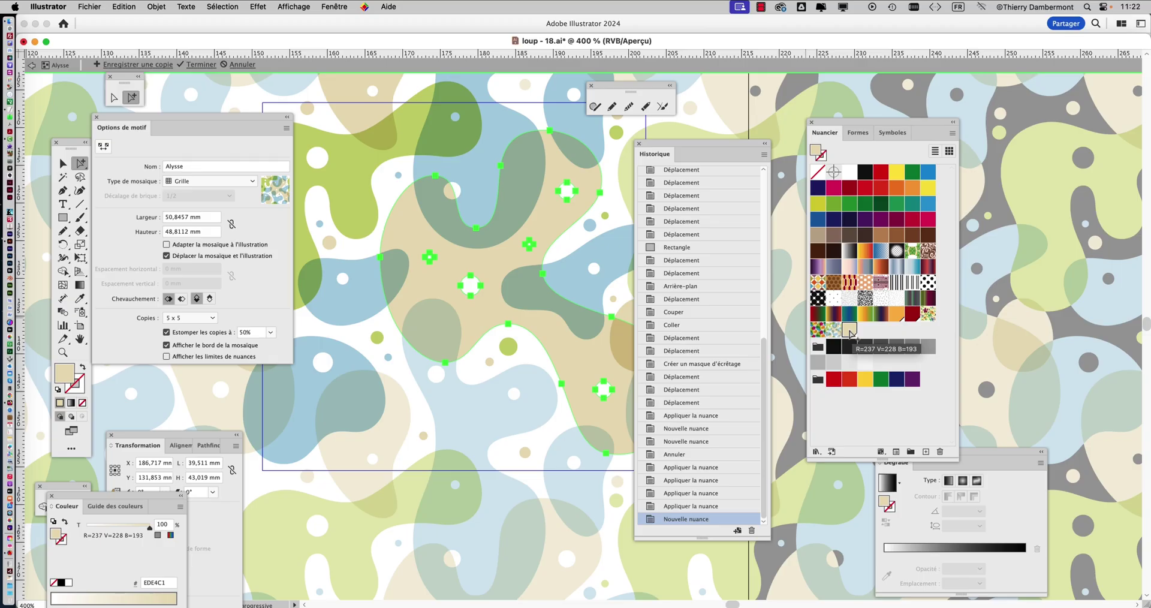
Move the pattern options below the tile and sample the fills of the small blue and large beige shapes with the Eyedropper.
left_click_drag(111, 120, 285, 423)
left_click(80, 300)
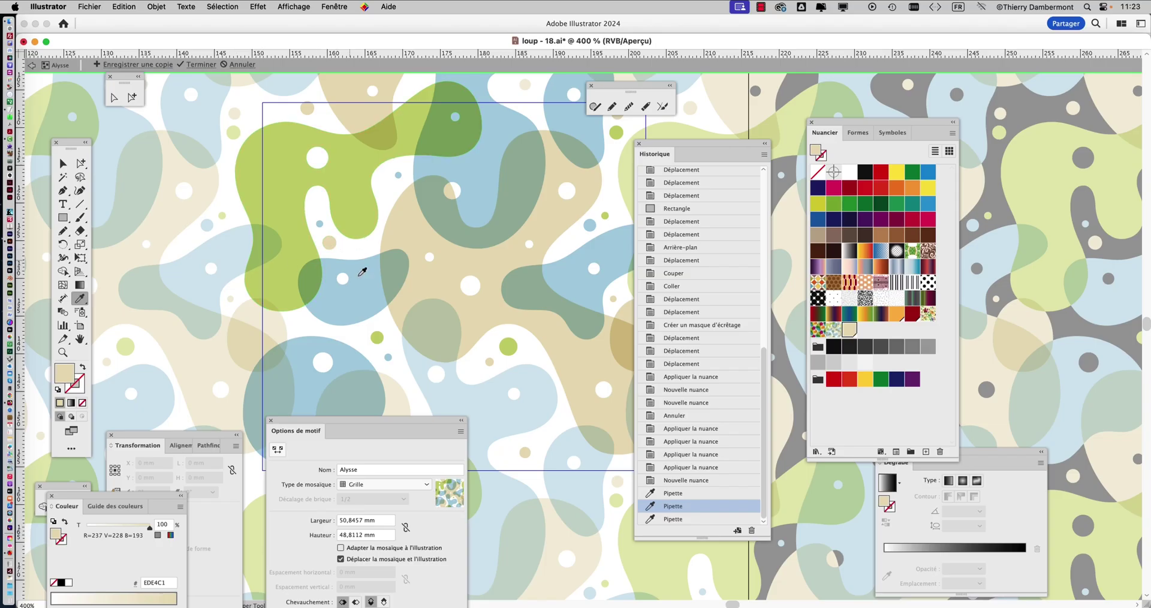
left_click(366, 273)
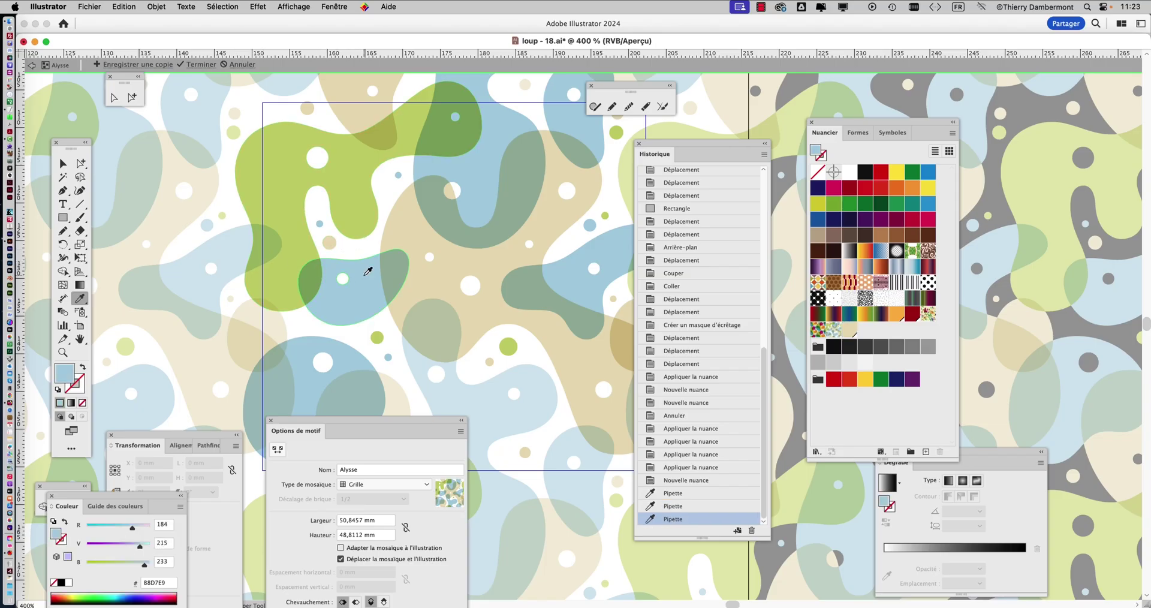
left_click(396, 270)
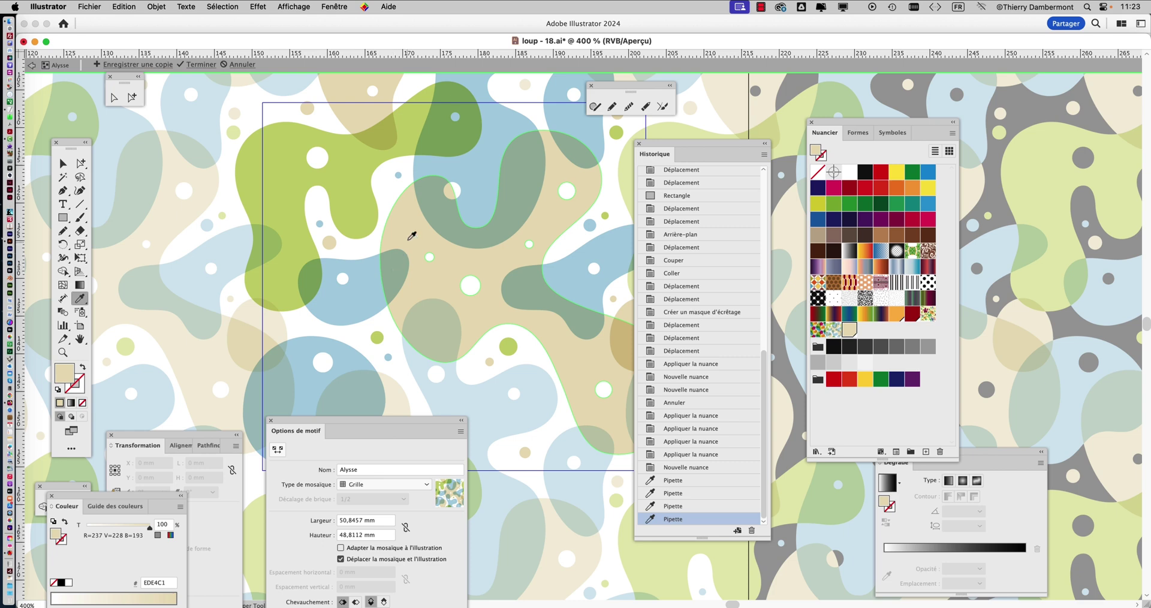
left_click(409, 240)
left_click(368, 278)
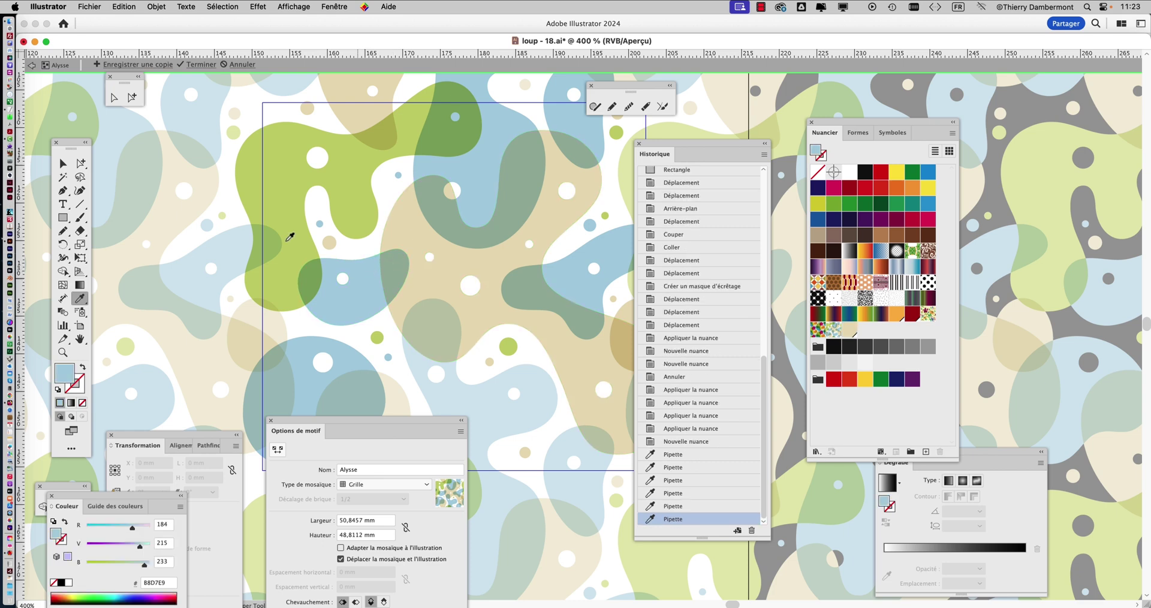
Place the toolbox beside the overlapping blue and beige shapes and sample each fill again with the Eyedropper.
left_click_drag(67, 144, 320, 82)
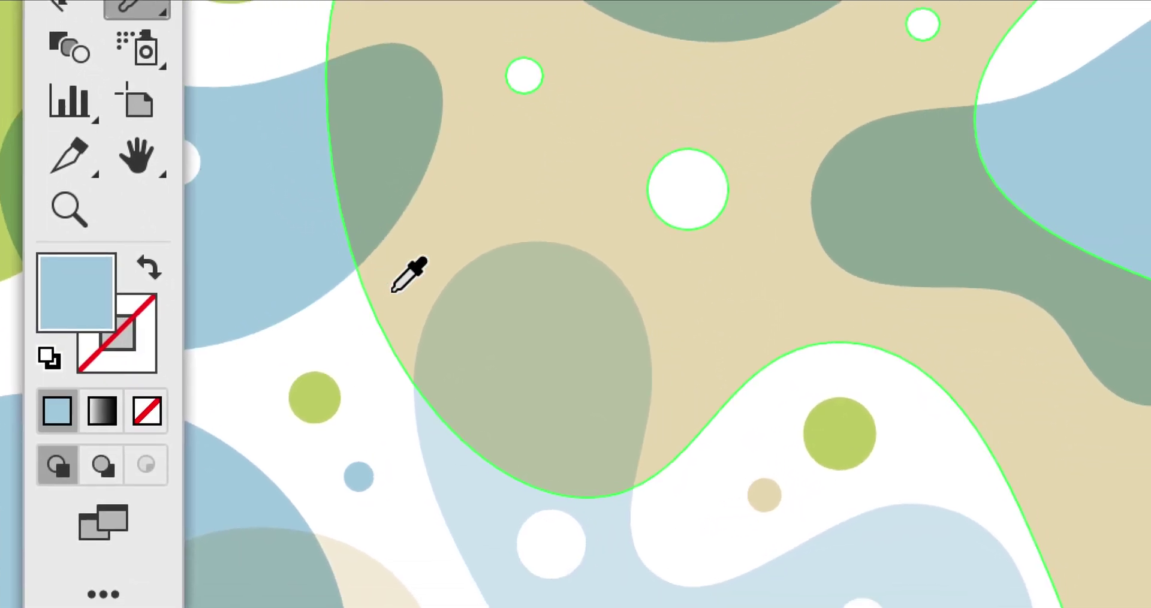
left_click(495, 354)
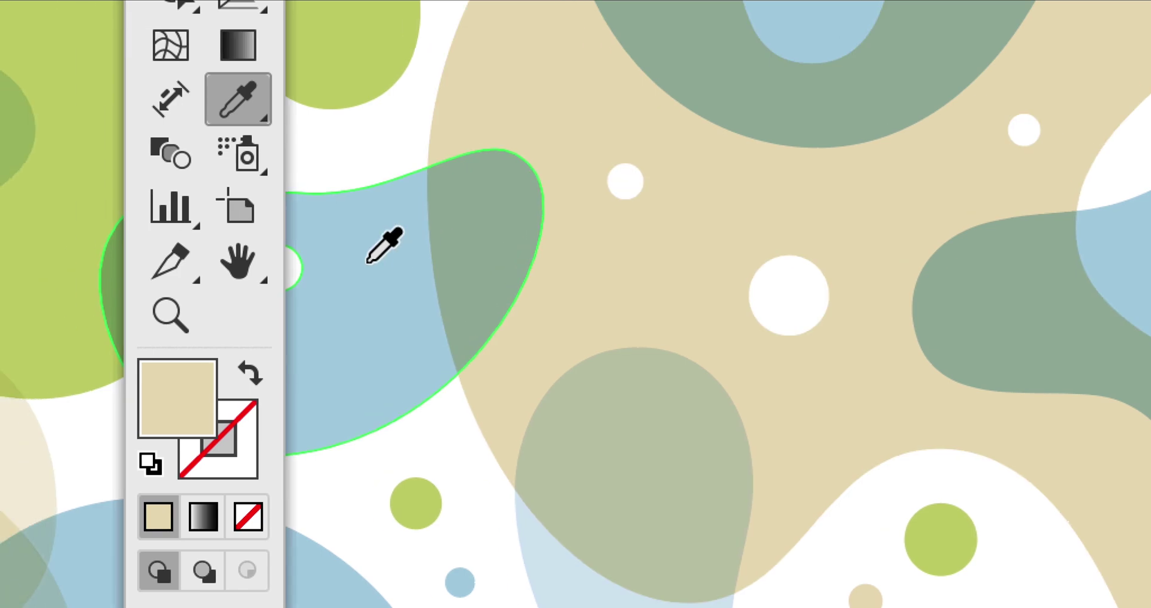
left_click(269, 284)
left_click(424, 211)
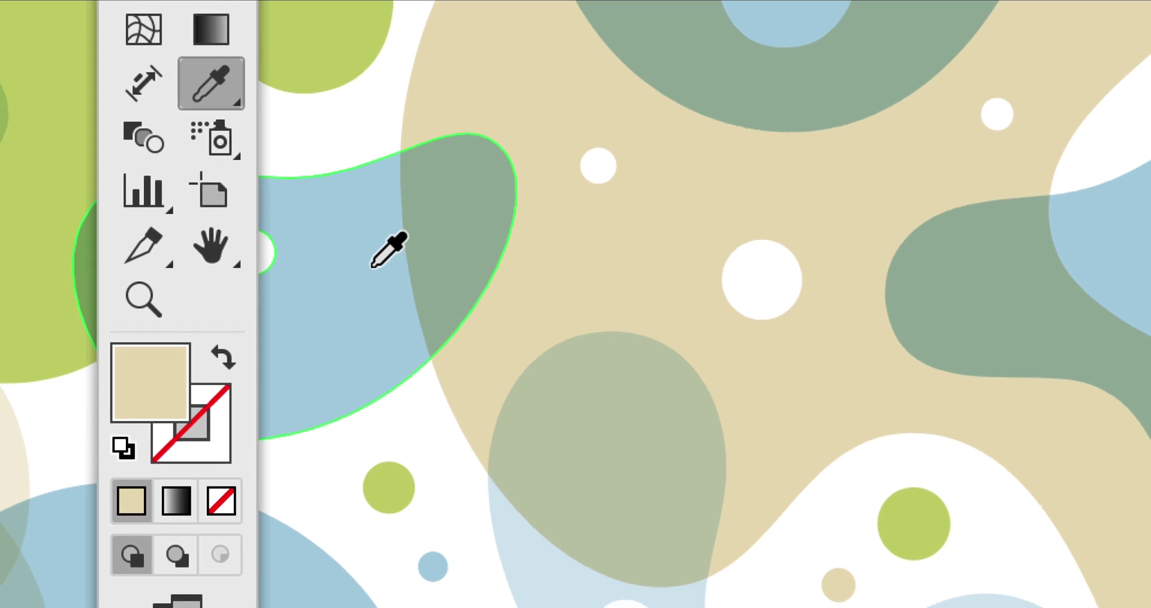
left_click(335, 280)
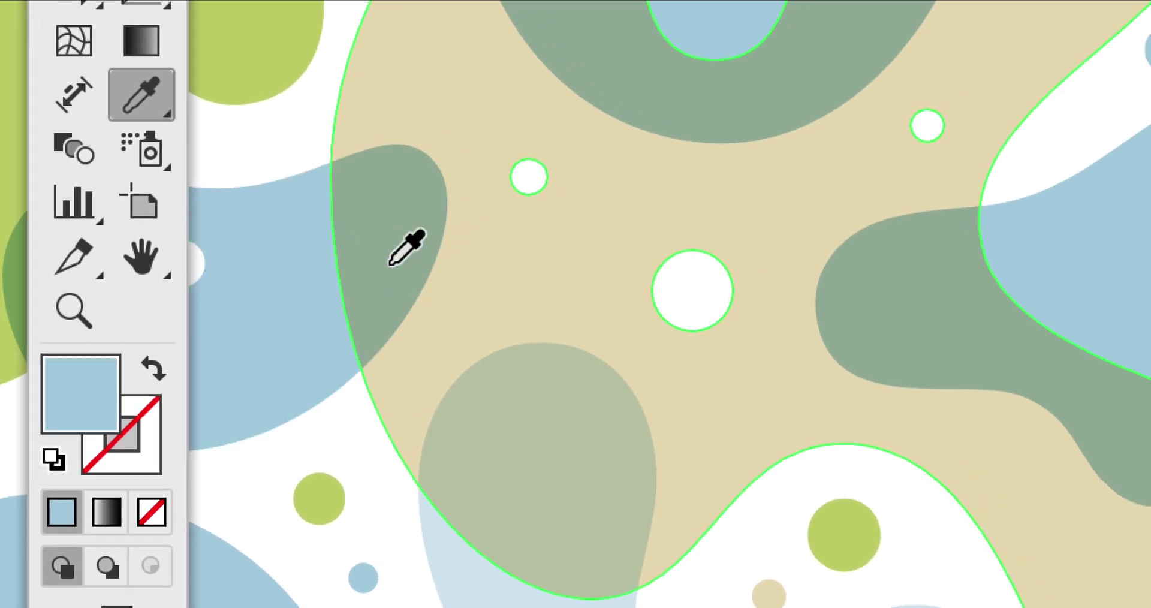
left_click(390, 264)
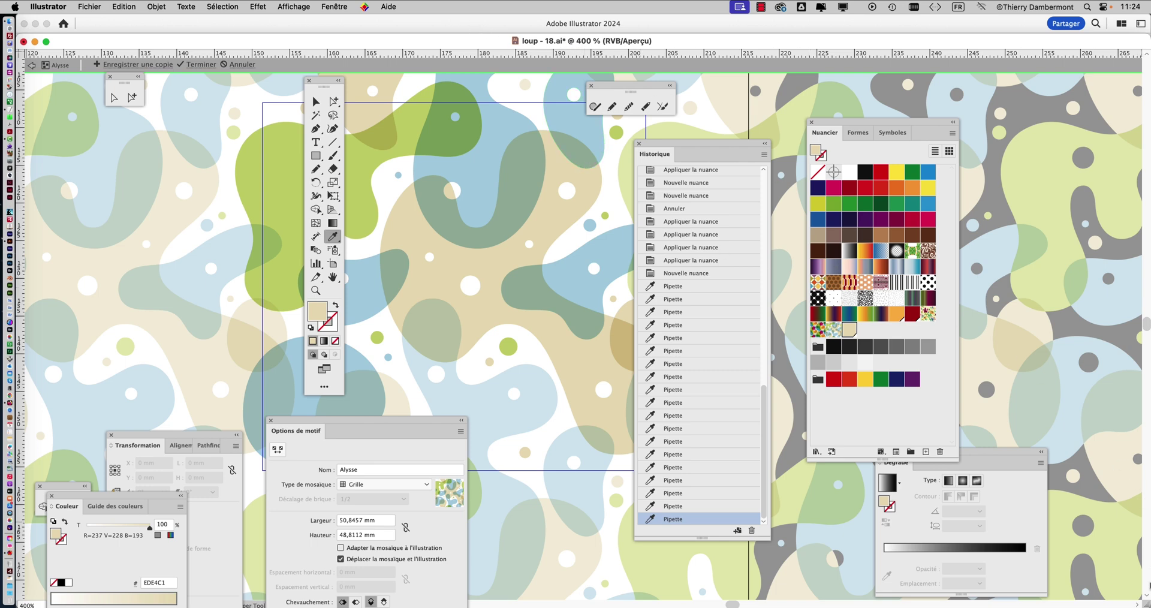
Narrow the document window, open a second window of the same document and place it alongside.
left_click_drag(1147, 604, 422, 587)
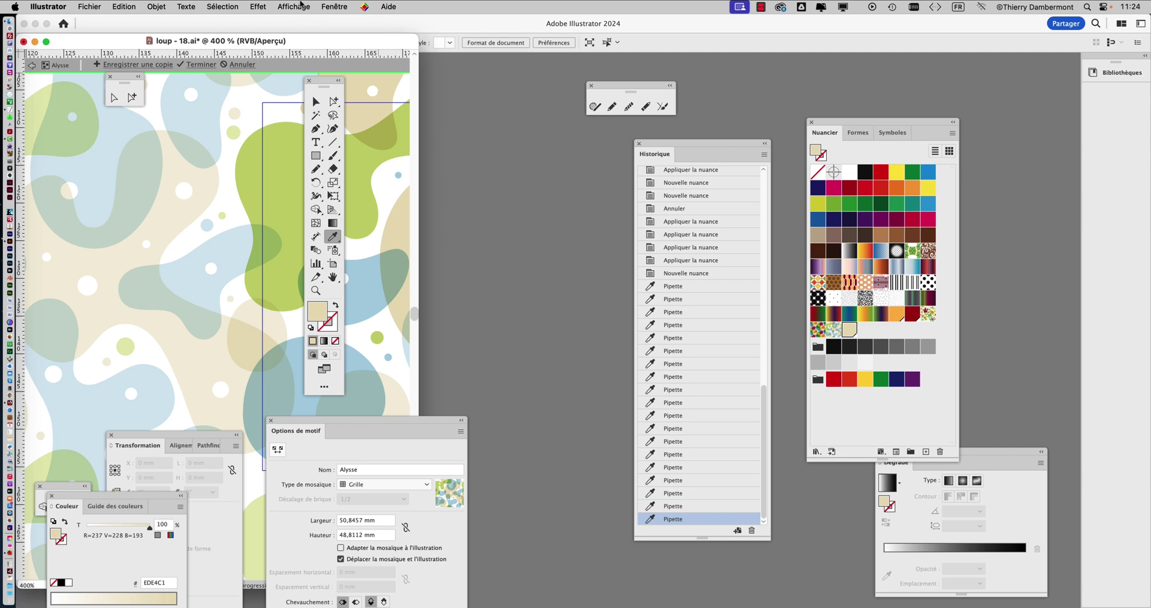
left_click(331, 7)
left_click(334, 24)
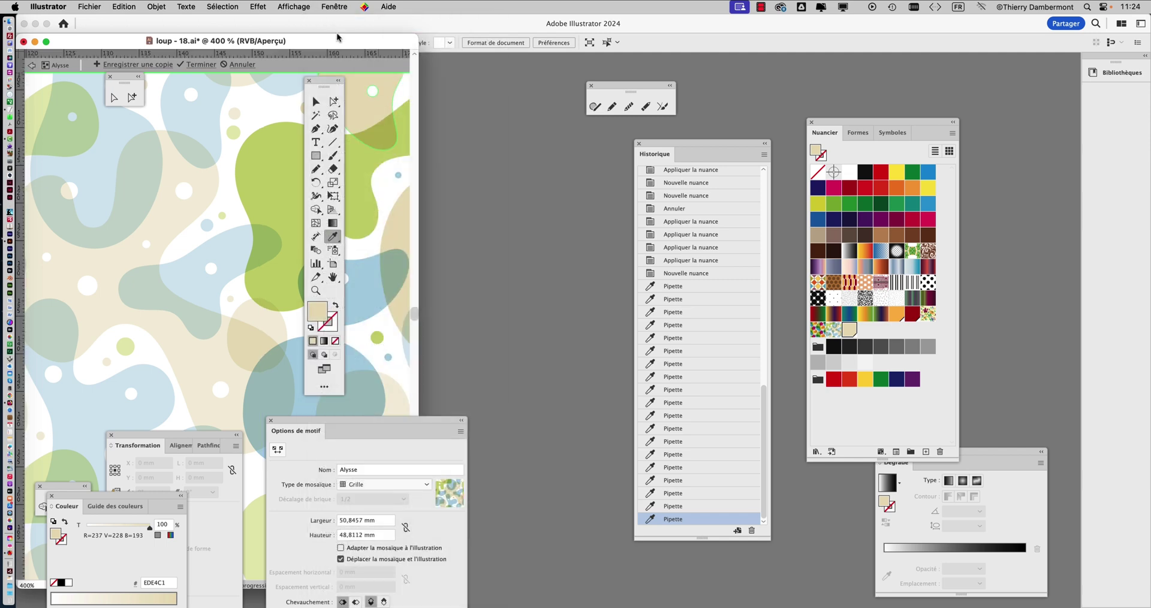
left_click_drag(195, 64, 624, 54)
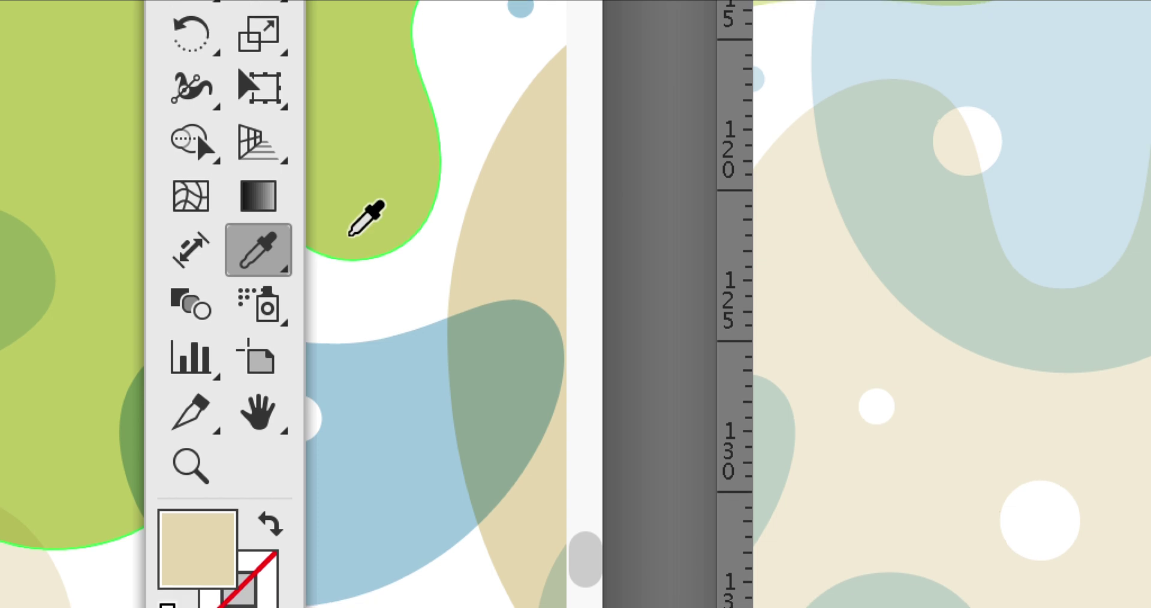
Sample the shapes' fills with the Eyedropper, including the blended grey-green where blue and beige overlap, and open that colour in the colour picker.
left_click(365, 219)
left_click(372, 407)
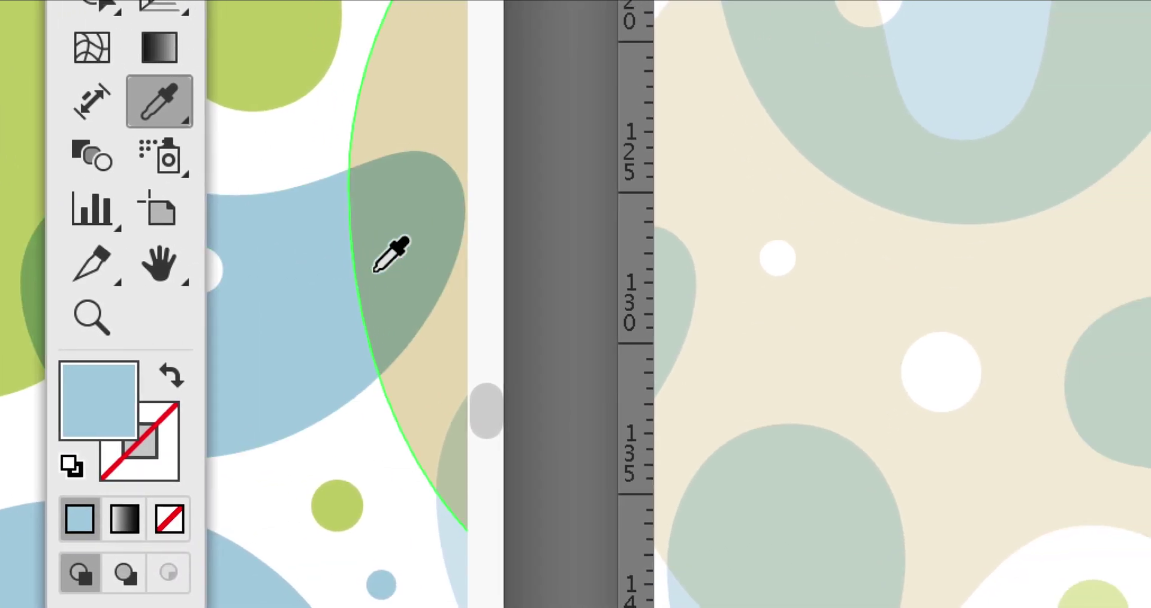
left_click(375, 270)
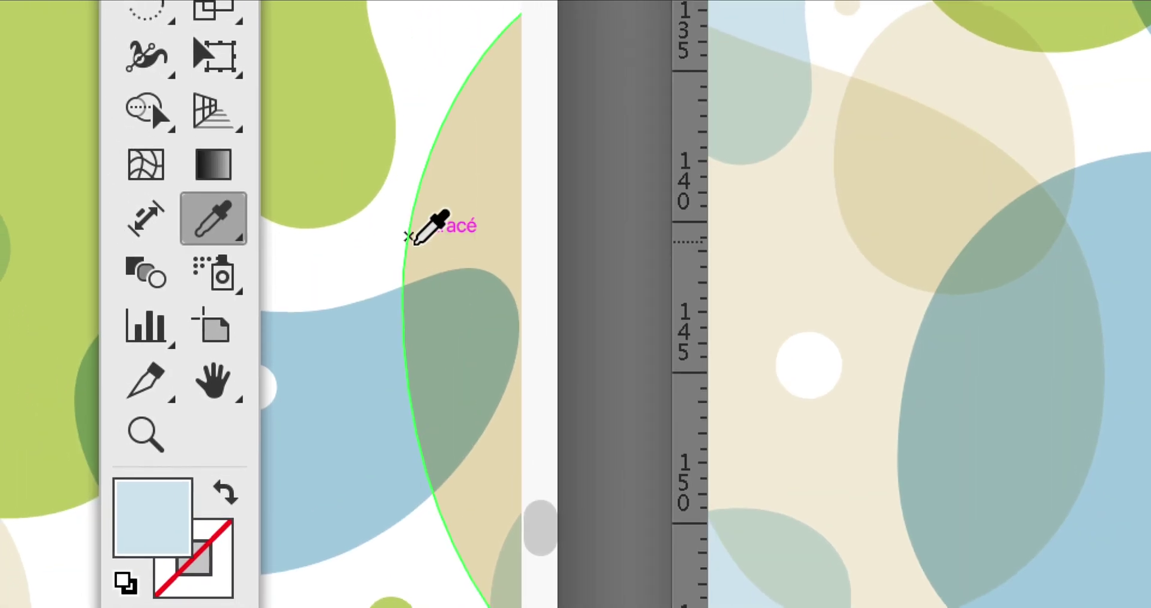
left_click(430, 231)
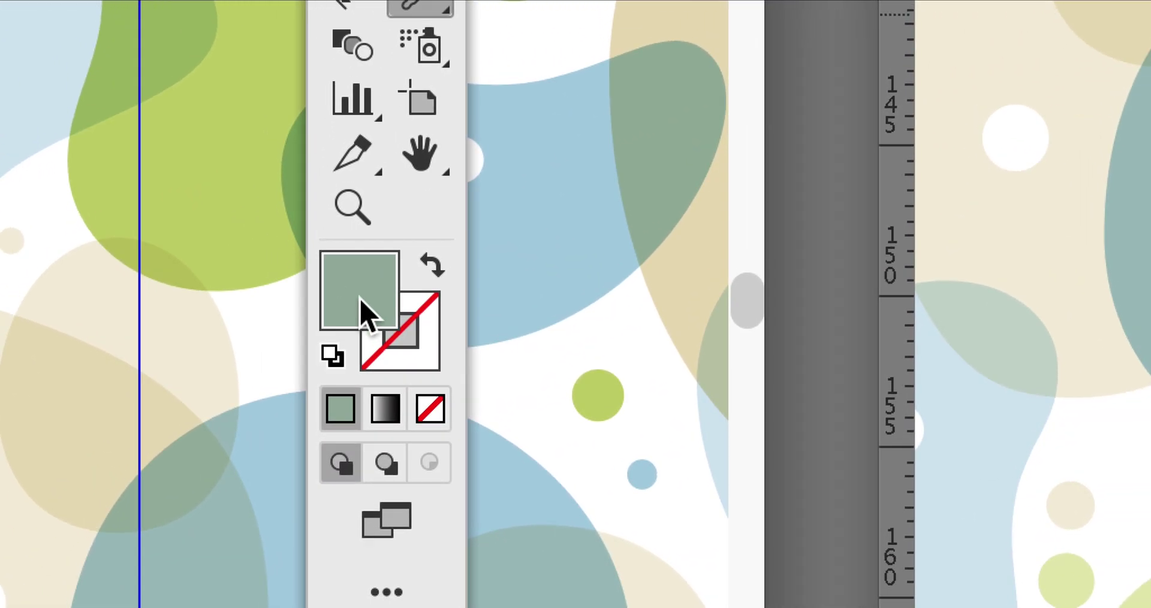
double_click(361, 299)
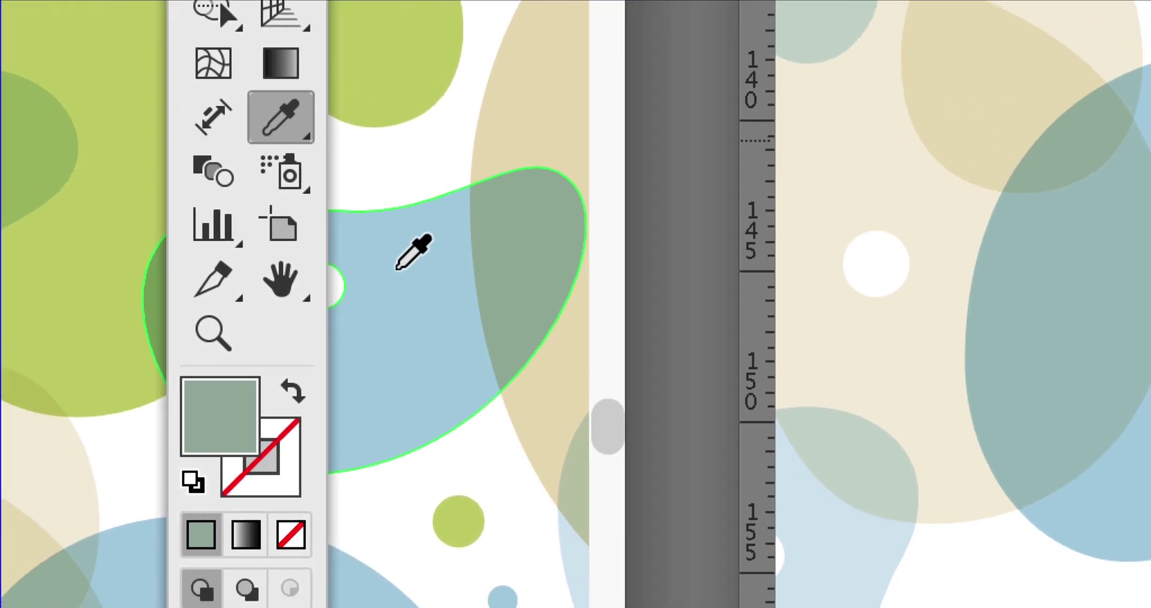
Sample the plain blue and beige fills, and pick the blended colour of the blue and beige overlap in the second window.
left_click(260, 249)
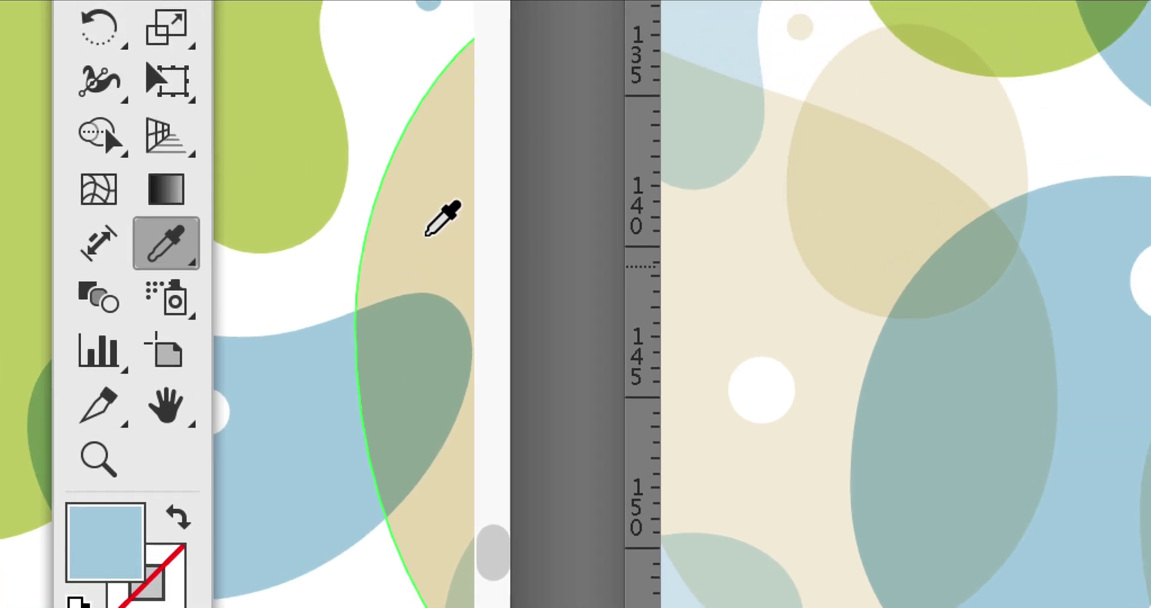
left_click(531, 113)
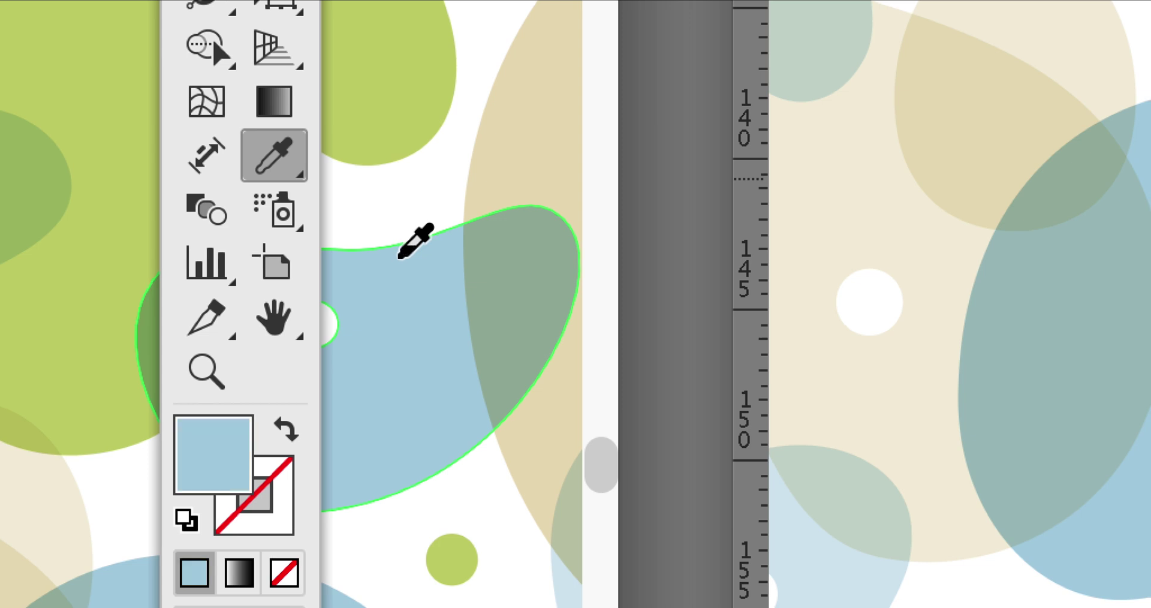
left_click(547, 274)
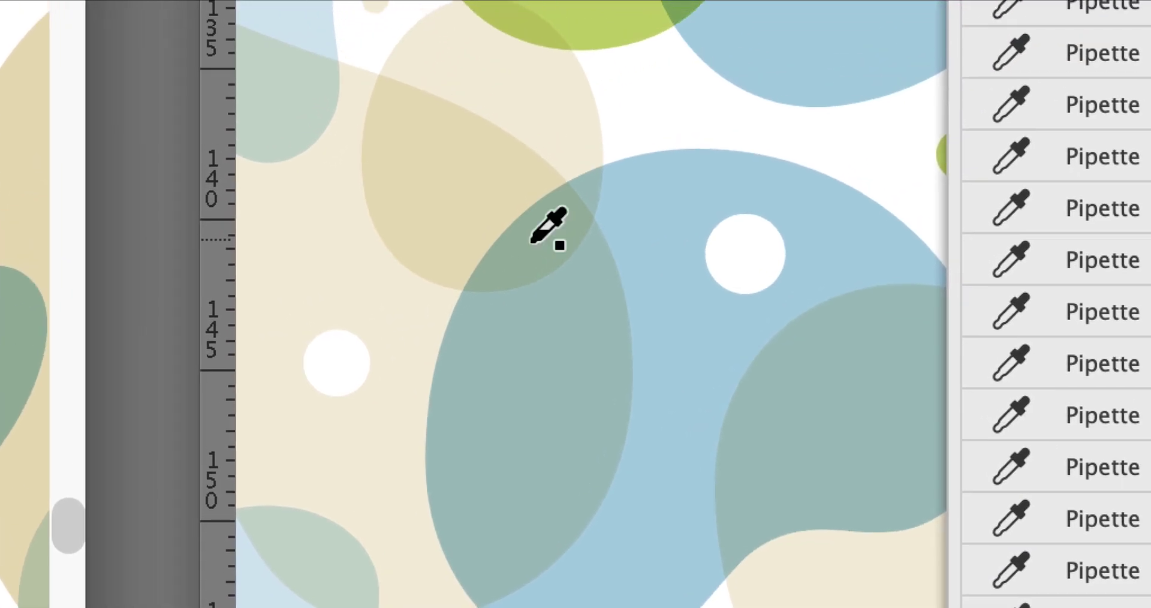
left_click(532, 242)
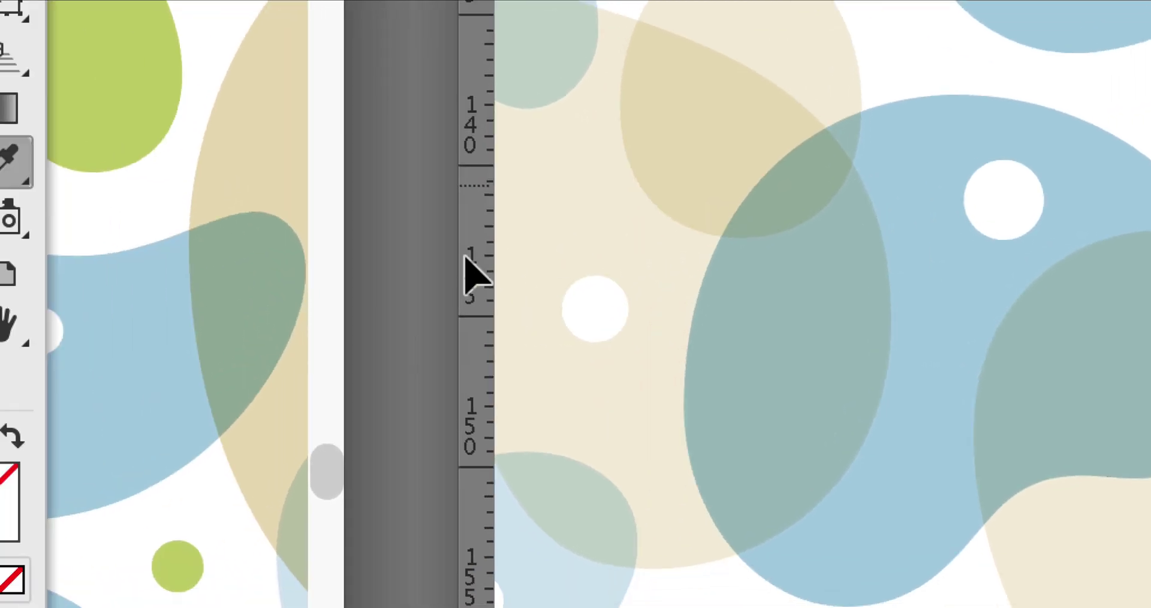